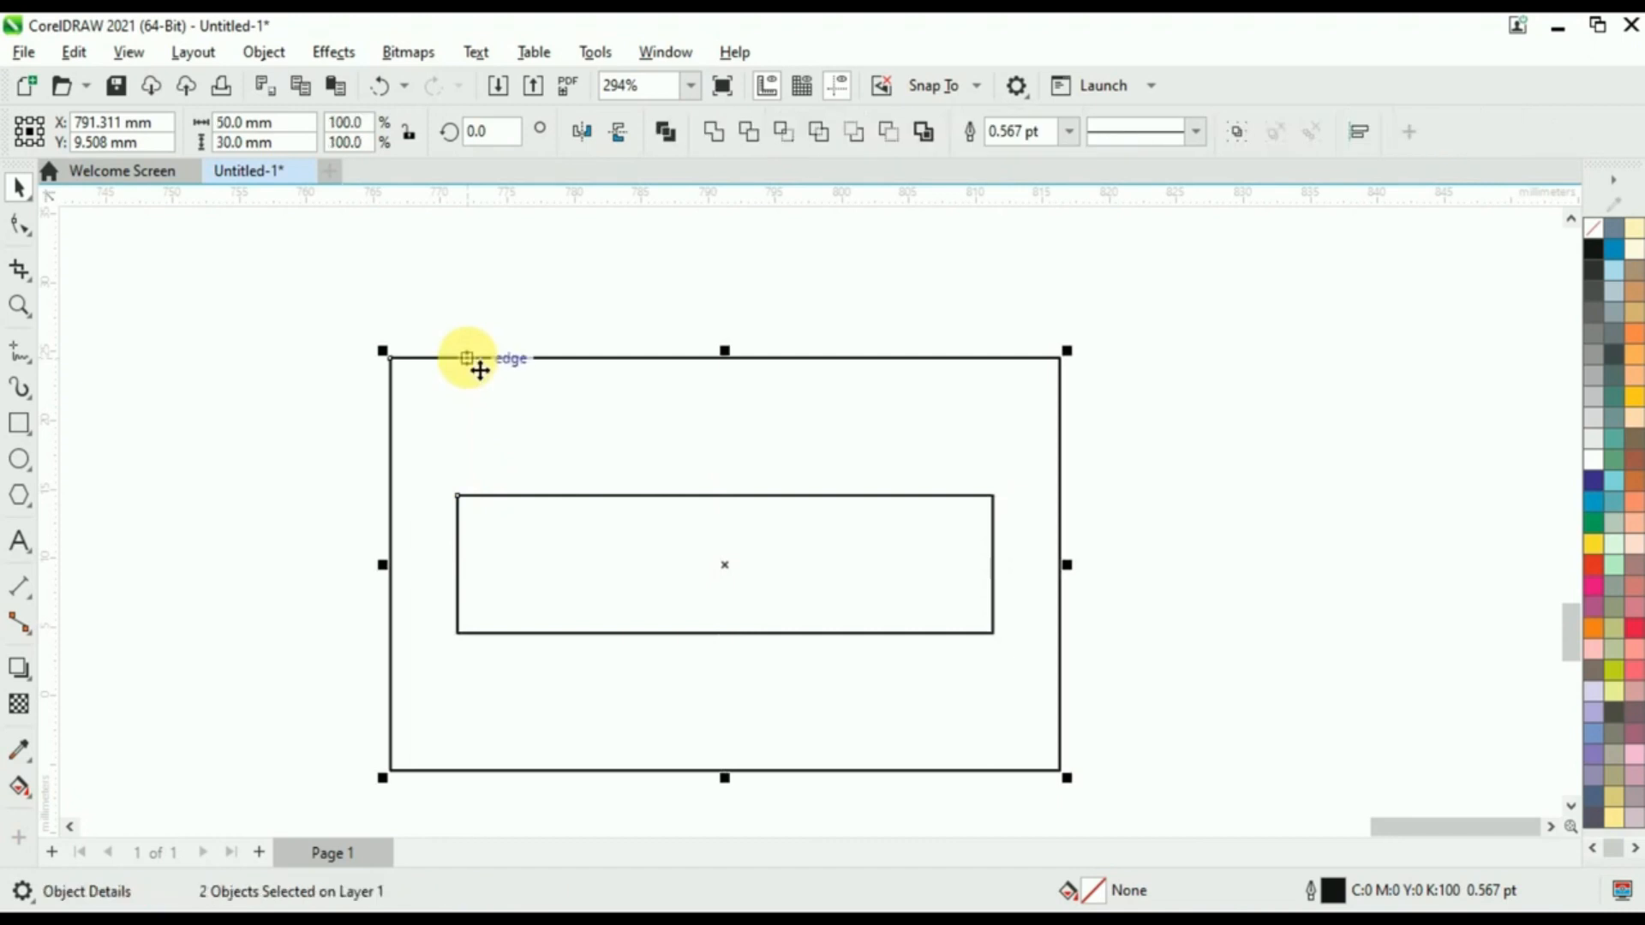
- Align the inner rectangle to the outer one's right edge and fully round the left corners of both rectangles
scroll(419, 343, "down", 1)
left_click(407, 429)
left_click(13, 236)
left_click(669, 131)
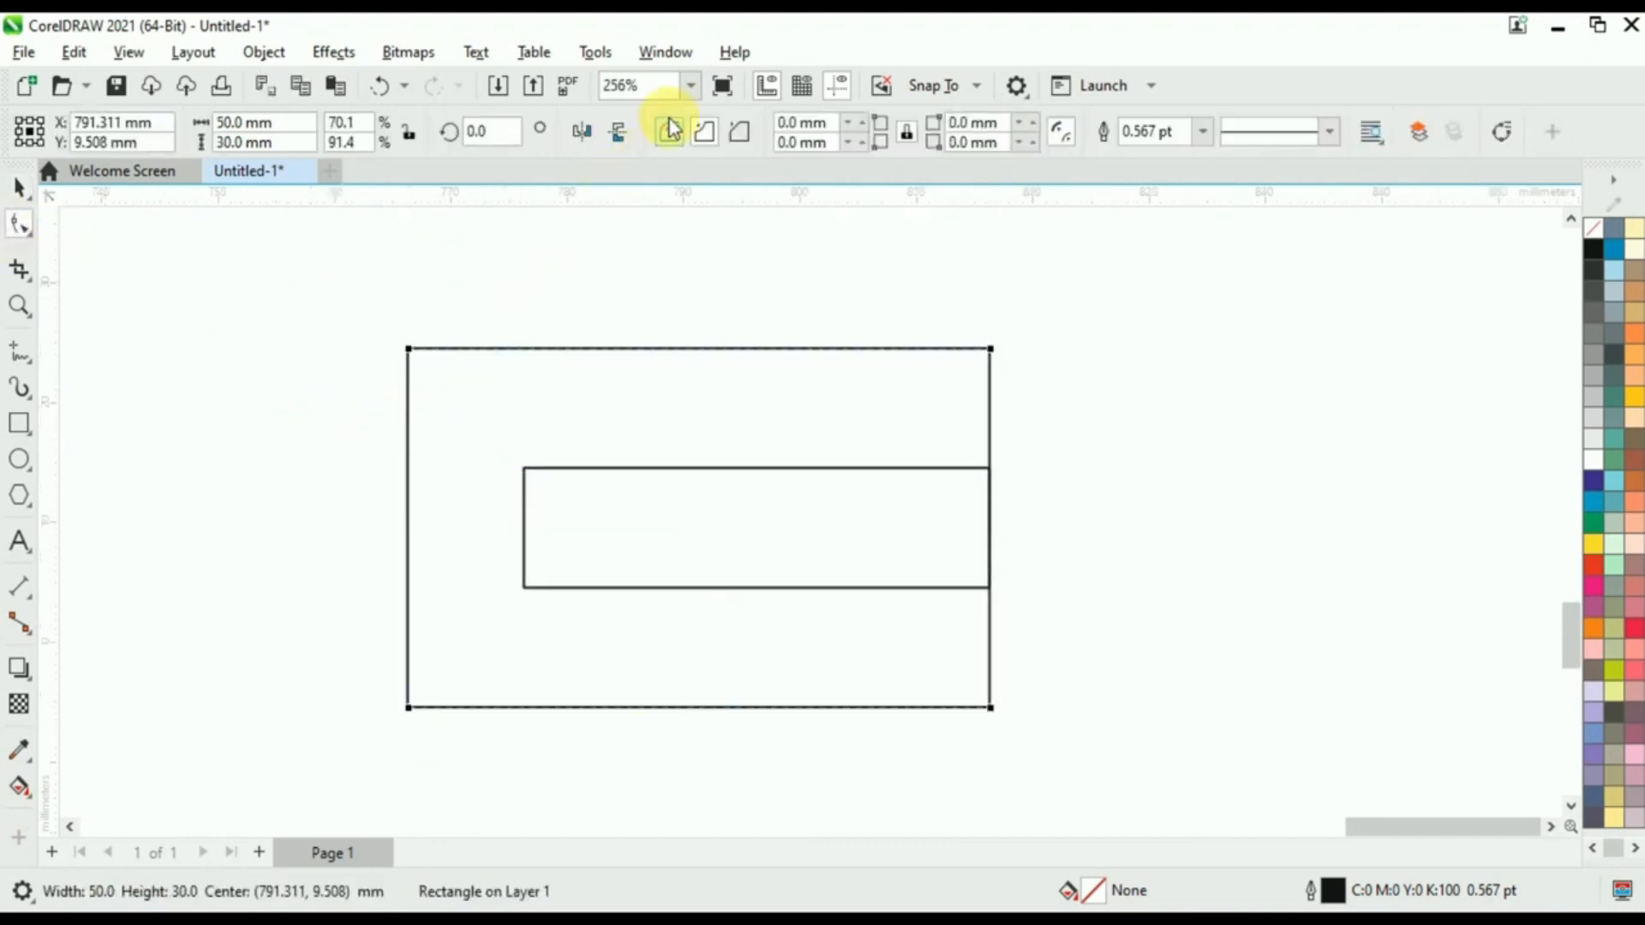
left_click_drag(410, 360, 720, 503)
left_click(599, 470)
- Subtract the inner rounded shape from the outer one with Back minus front to leave a C-shaped outline
left_click(19, 186)
left_click(571, 353)
left_click(604, 468, "shift")
left_click(889, 141)
left_click(297, 352)
scroll(296, 351, "down", 1)
- Copy the C-shape straight down so its upper arm overlaps the original's lower arm, and mirror the copy horizontally to form an S
left_click(588, 351)
scroll(590, 351, "down", 1)
left_click_drag(604, 316, 615, 657)
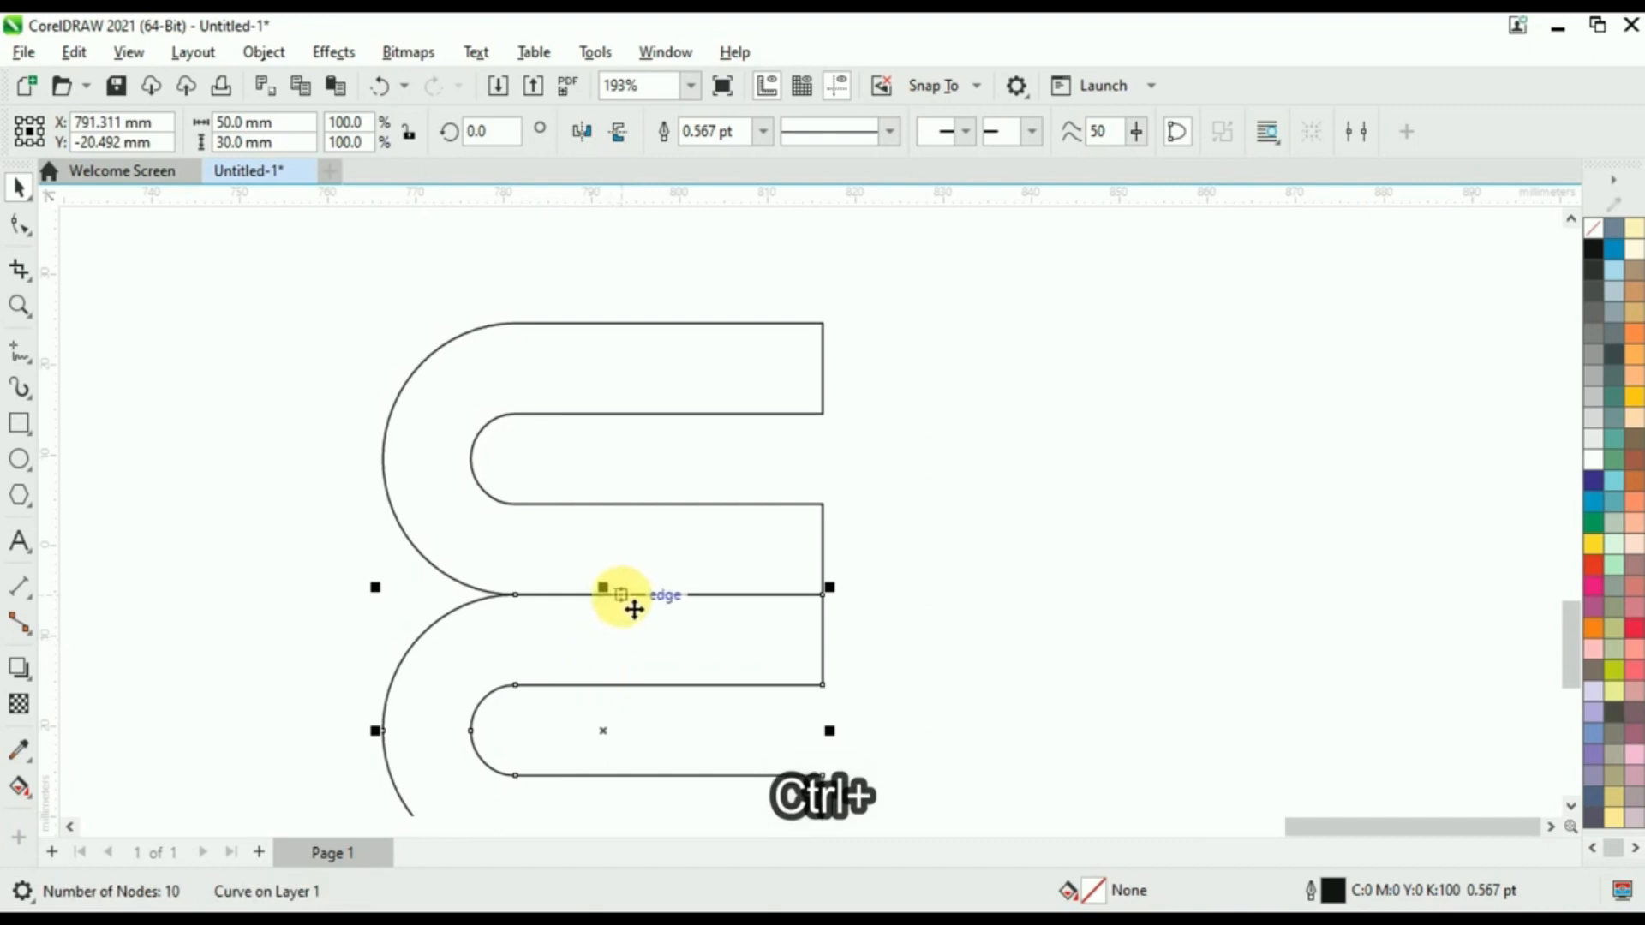
key("Escape")
left_click_drag(635, 609, 624, 506)
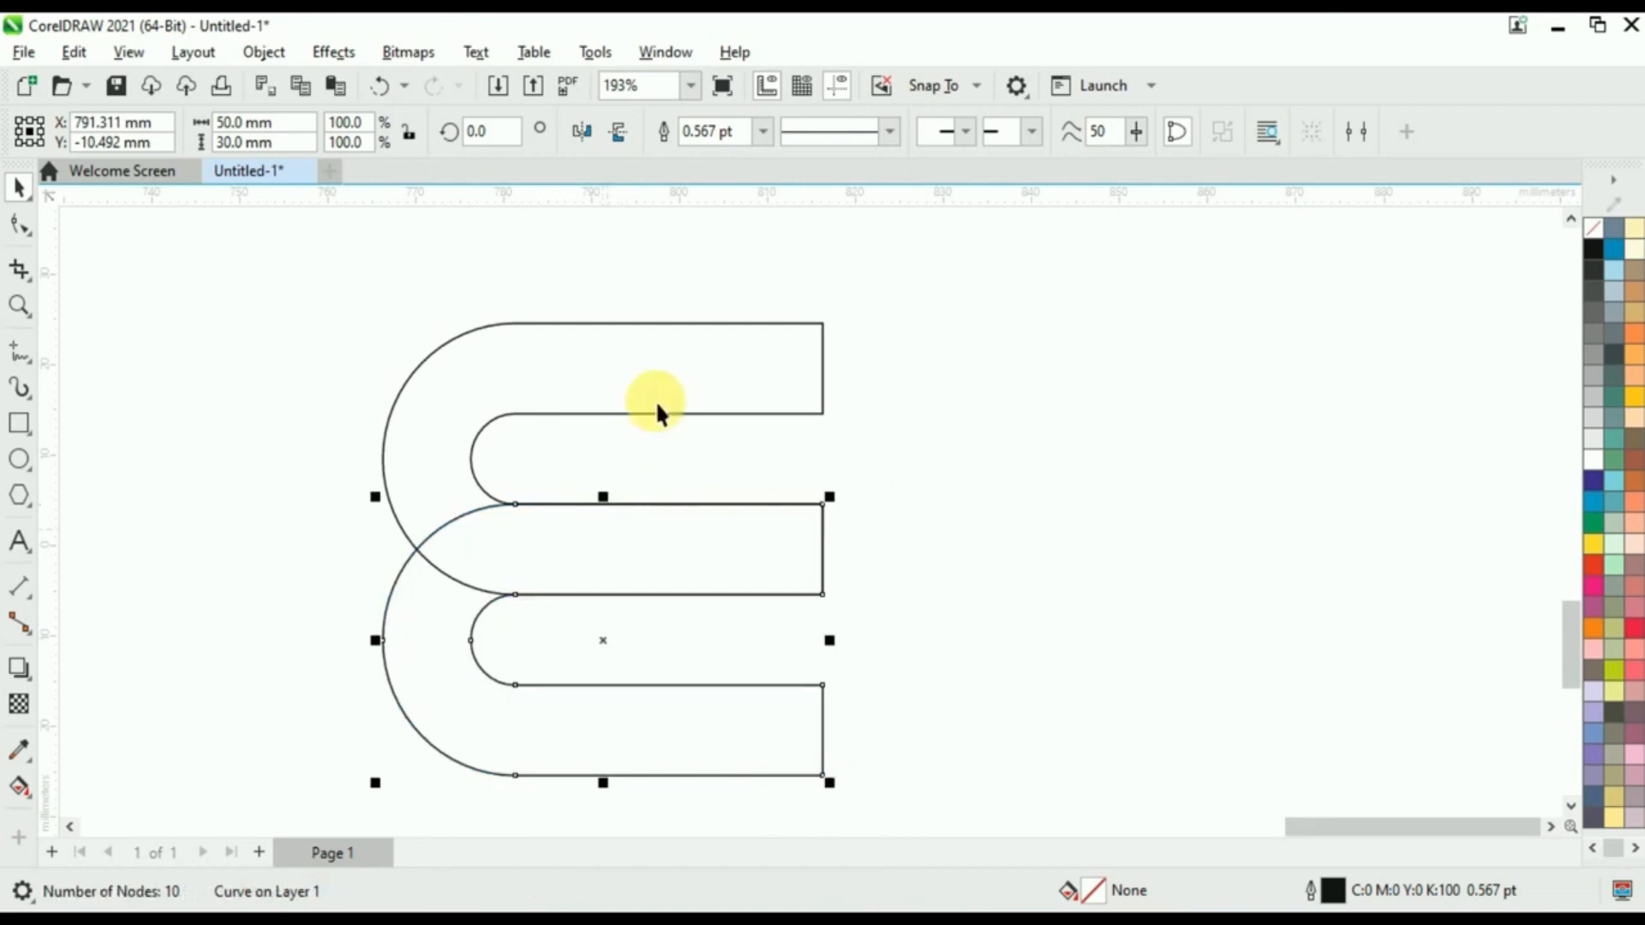
left_click(582, 131)
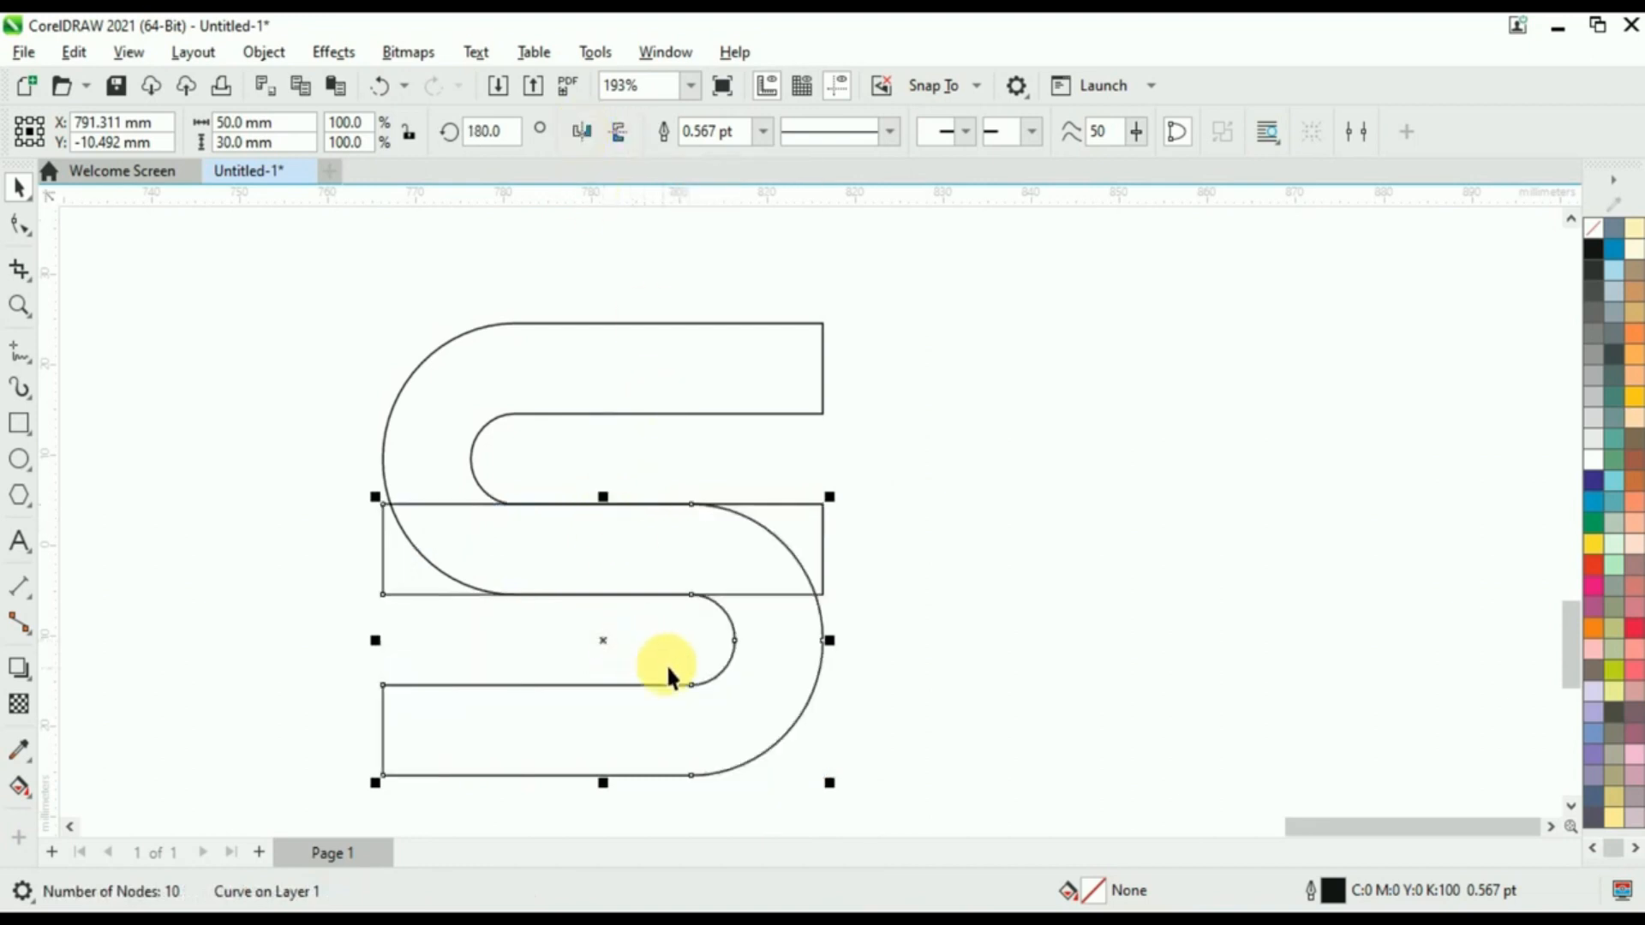
- Activate the Smart Fill tool and set its fill color to blue #149DFF
scroll(760, 677, "down", 2)
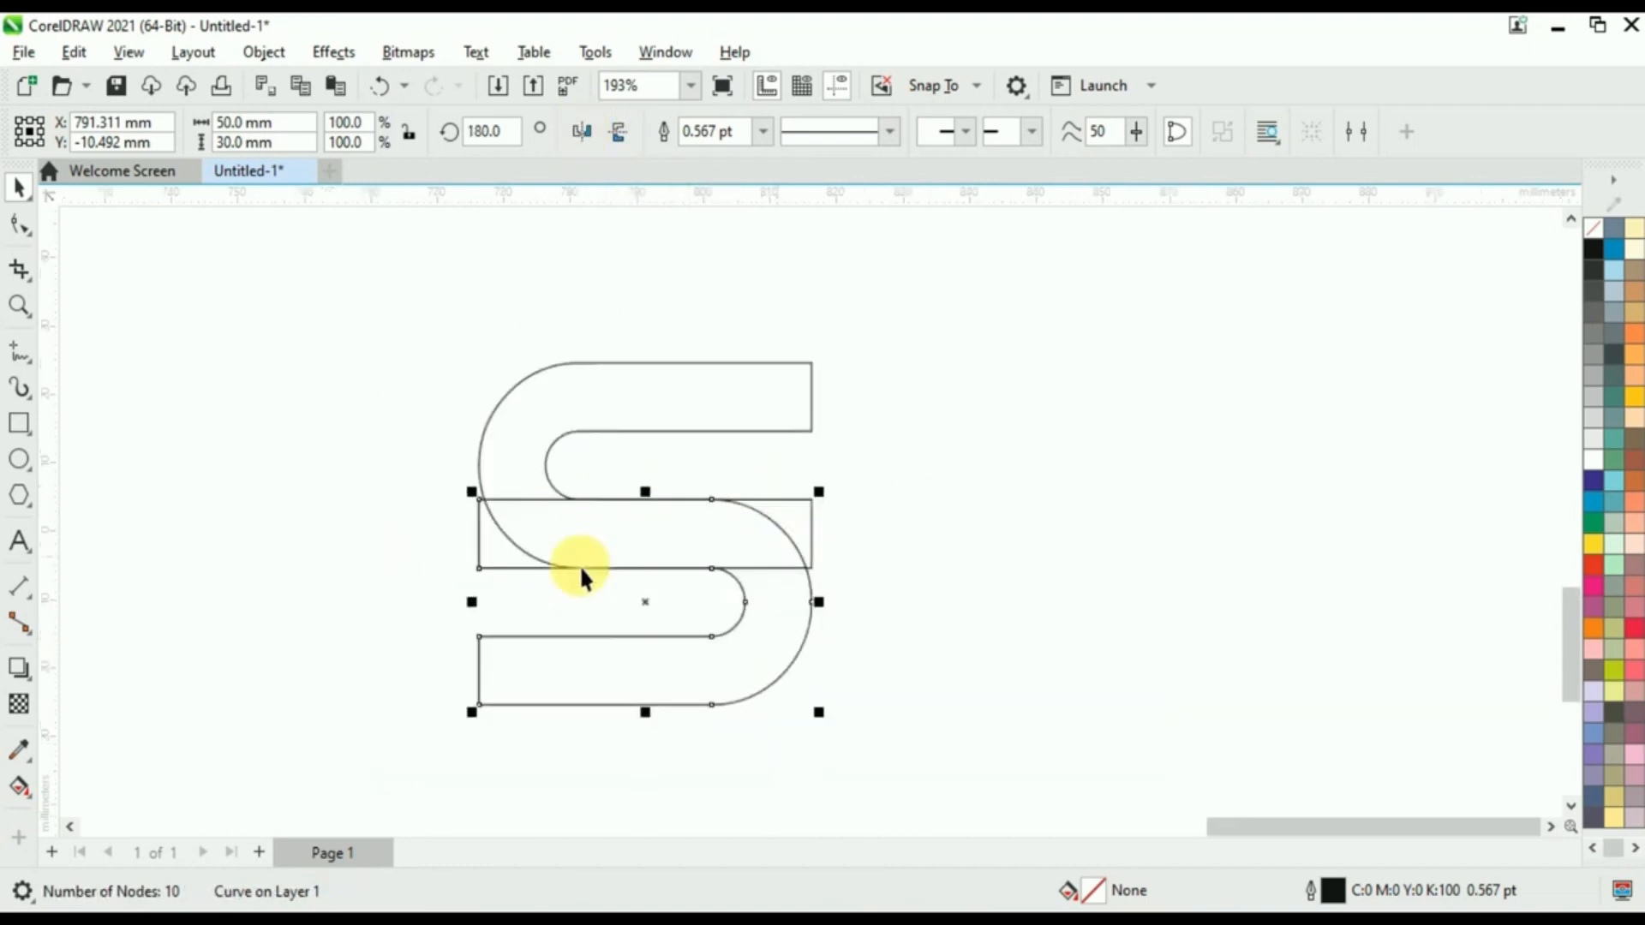
left_click(19, 787)
left_click(31, 797)
left_click(106, 823)
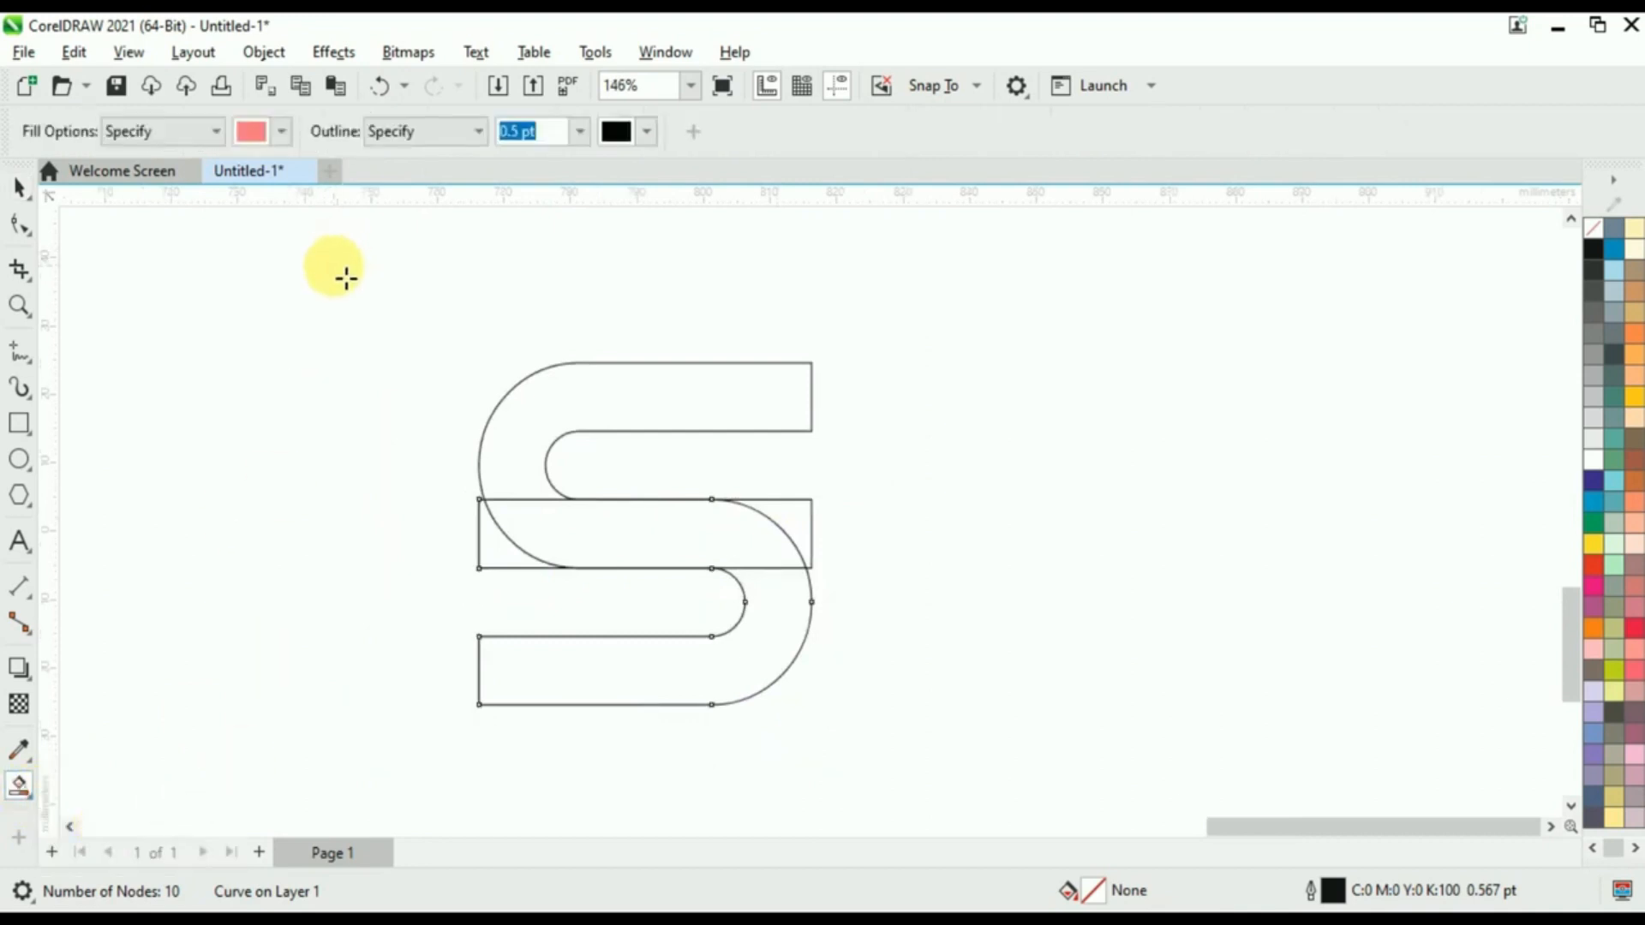
left_click(281, 132)
left_click(342, 431)
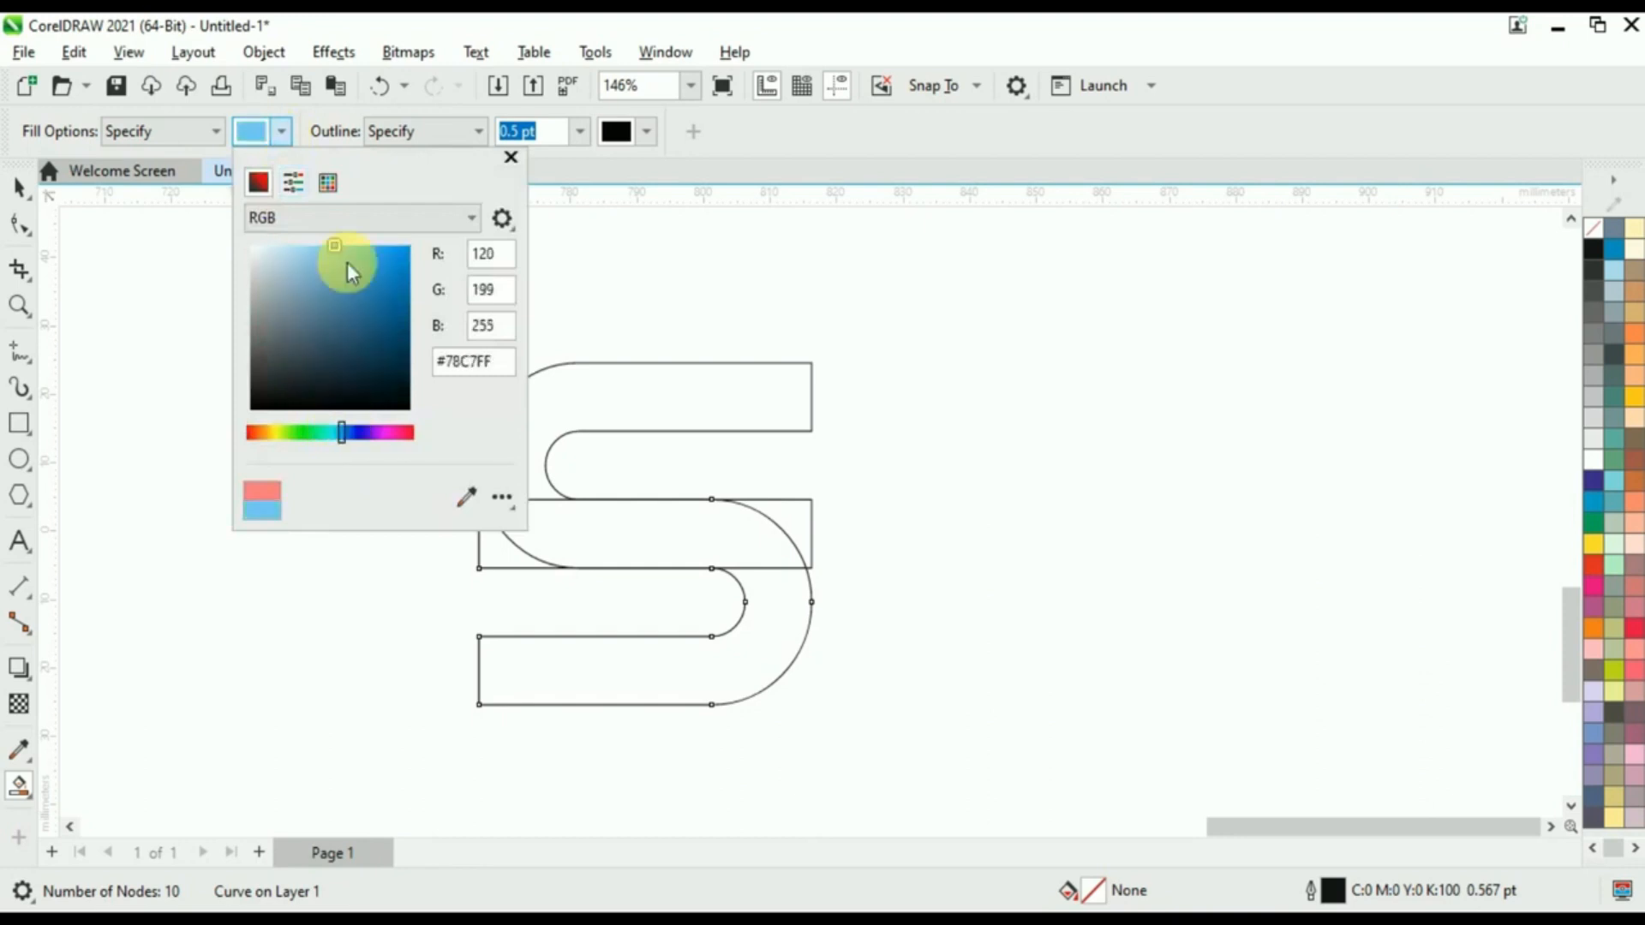
left_click_drag(360, 257, 396, 247)
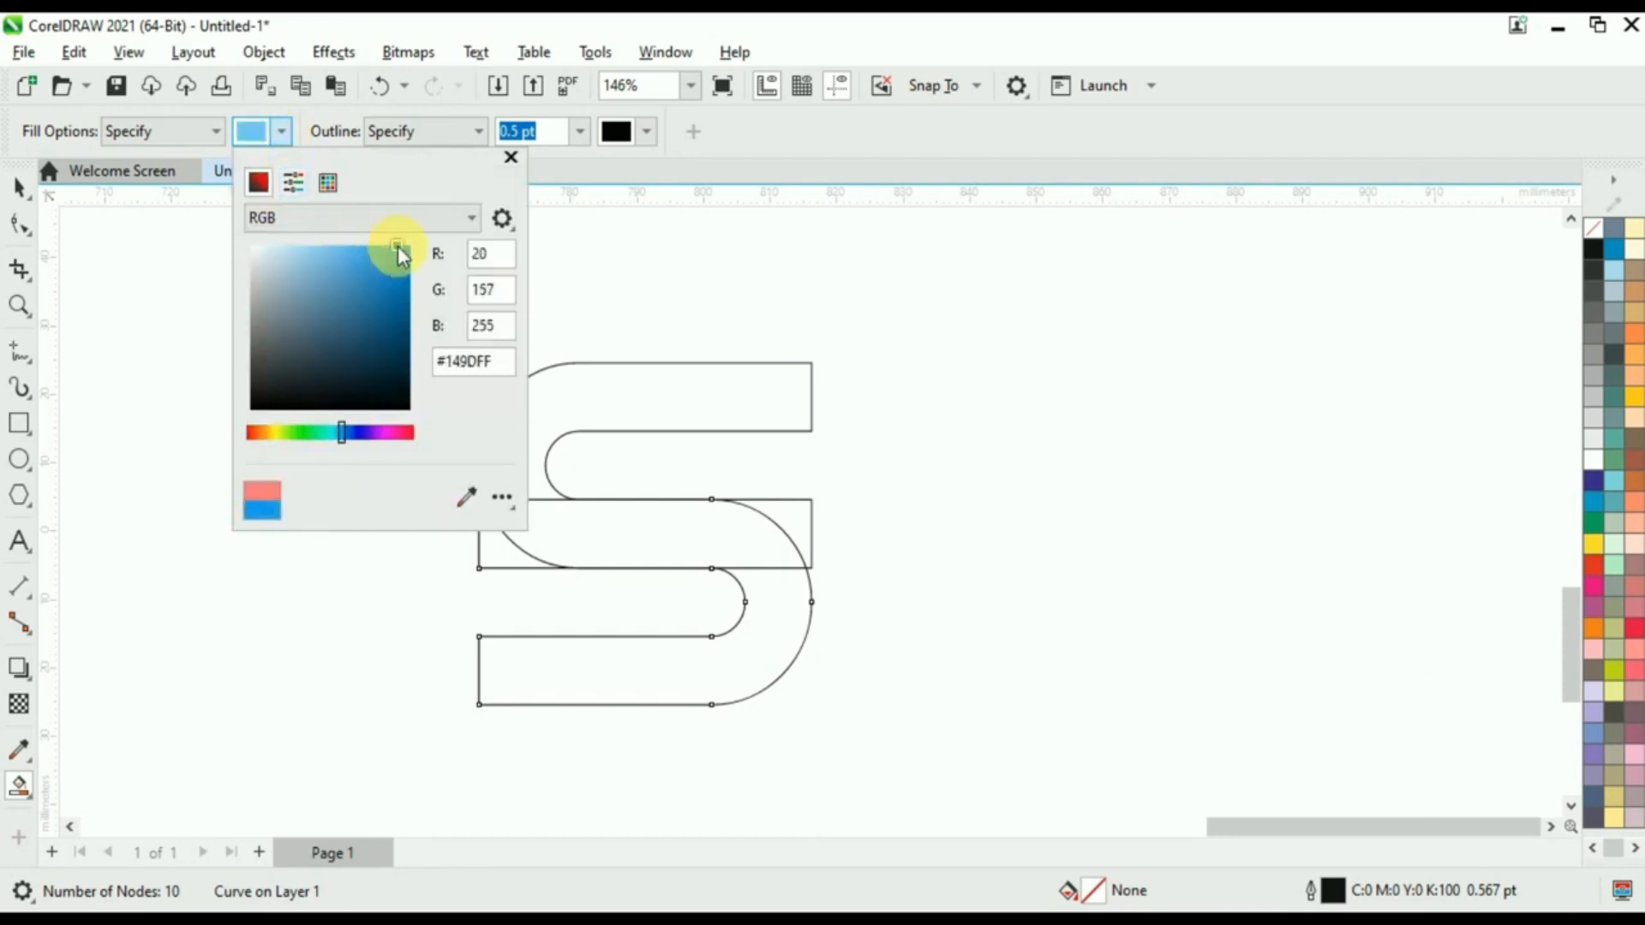
left_click(511, 161)
- Fill the upper arm, middle bar and lower arm of the S with the blue Smart Fill
left_click(604, 389)
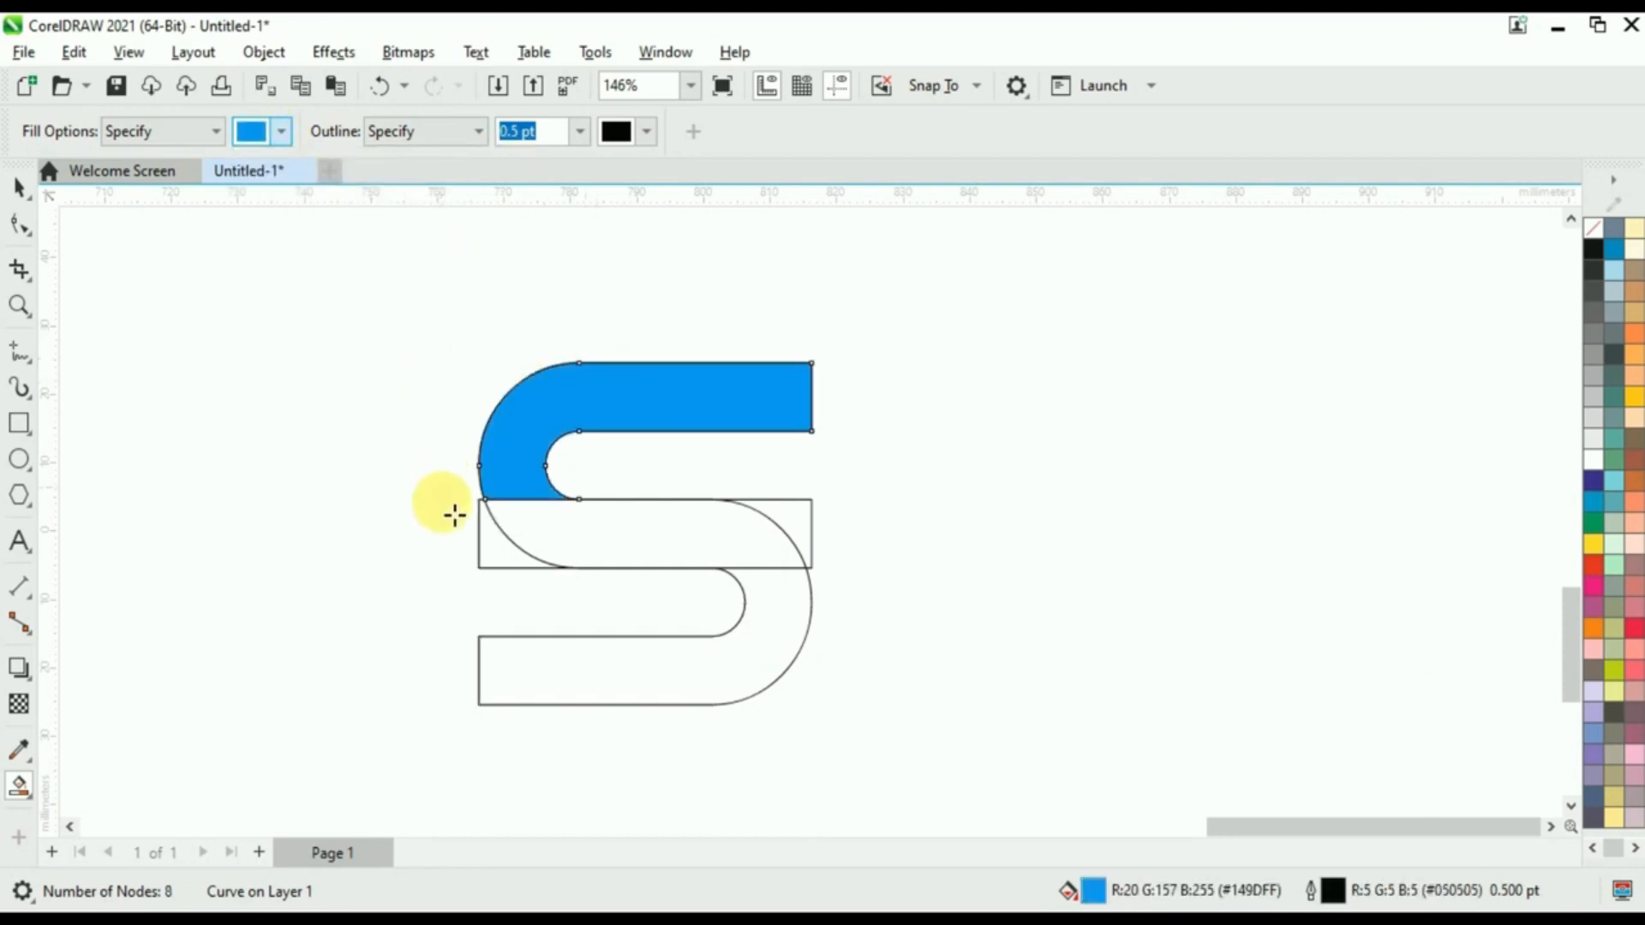
left_click(594, 538)
left_click(746, 672)
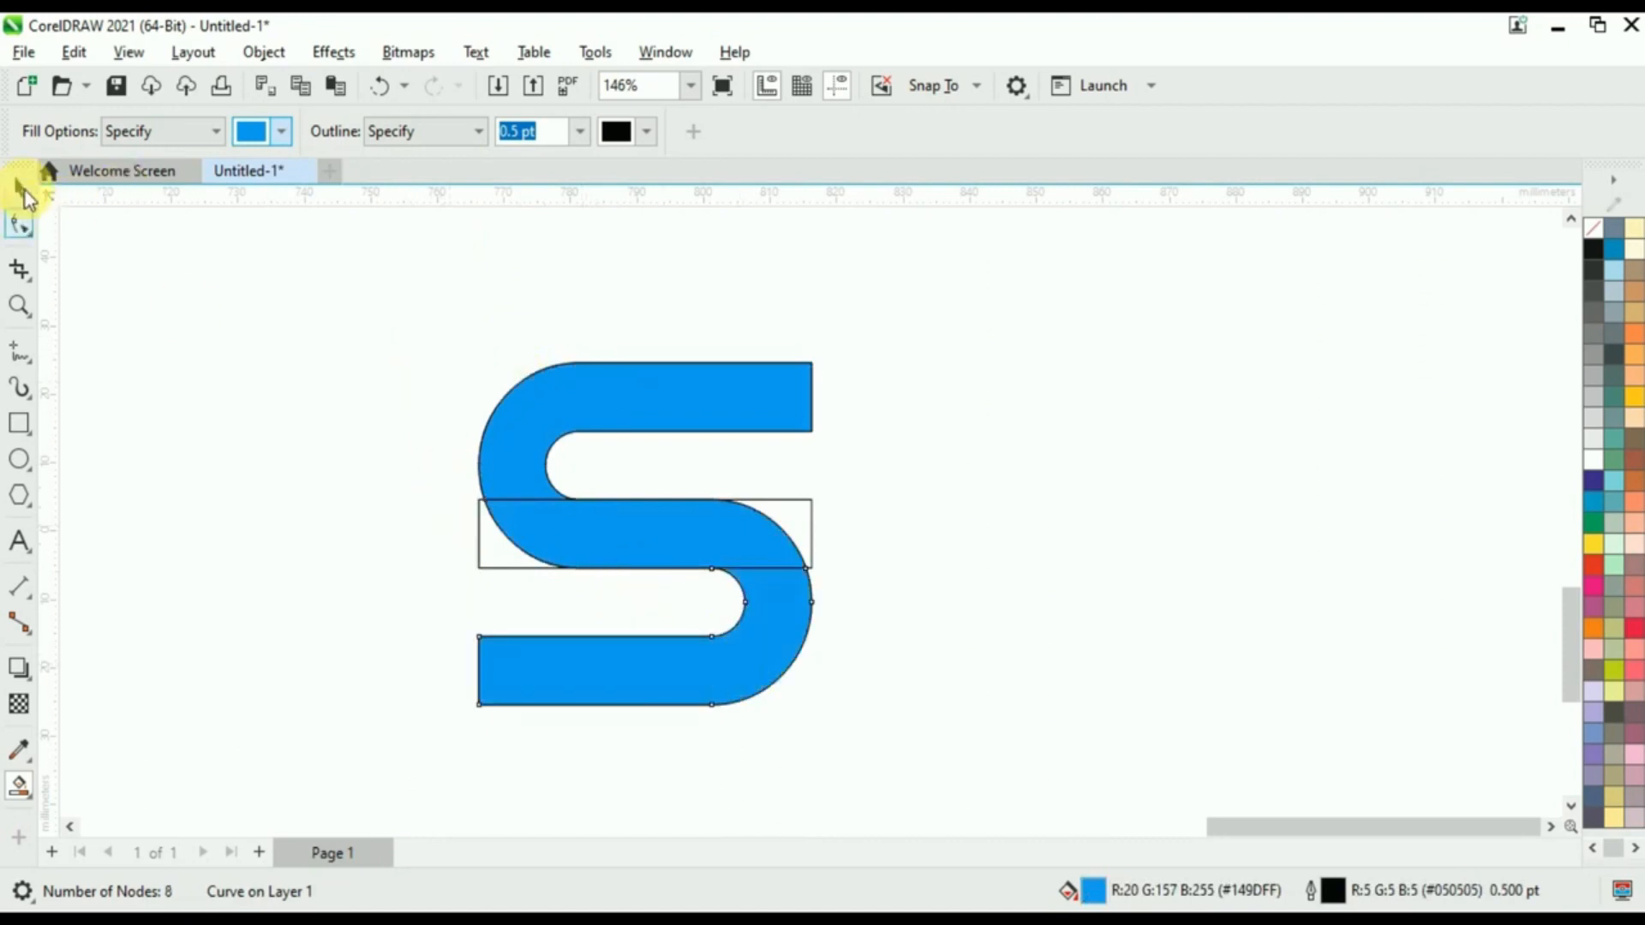
- Delete the two leftover unfilled construction outlines around the S
left_click(22, 189)
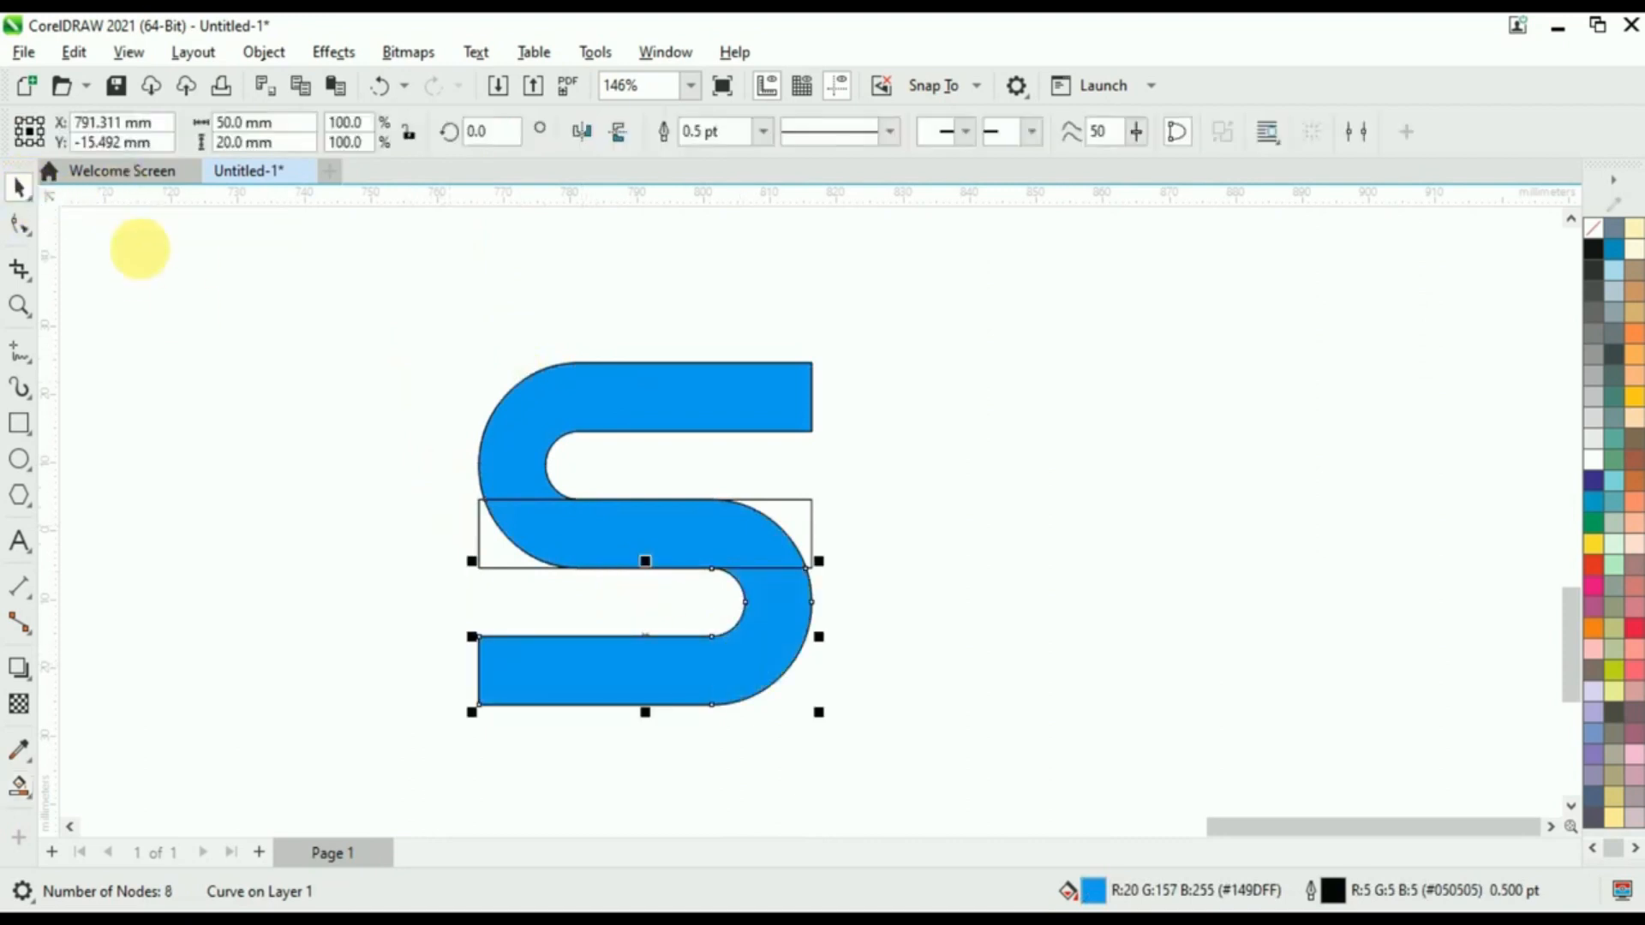
left_click(484, 552)
left_click(491, 569)
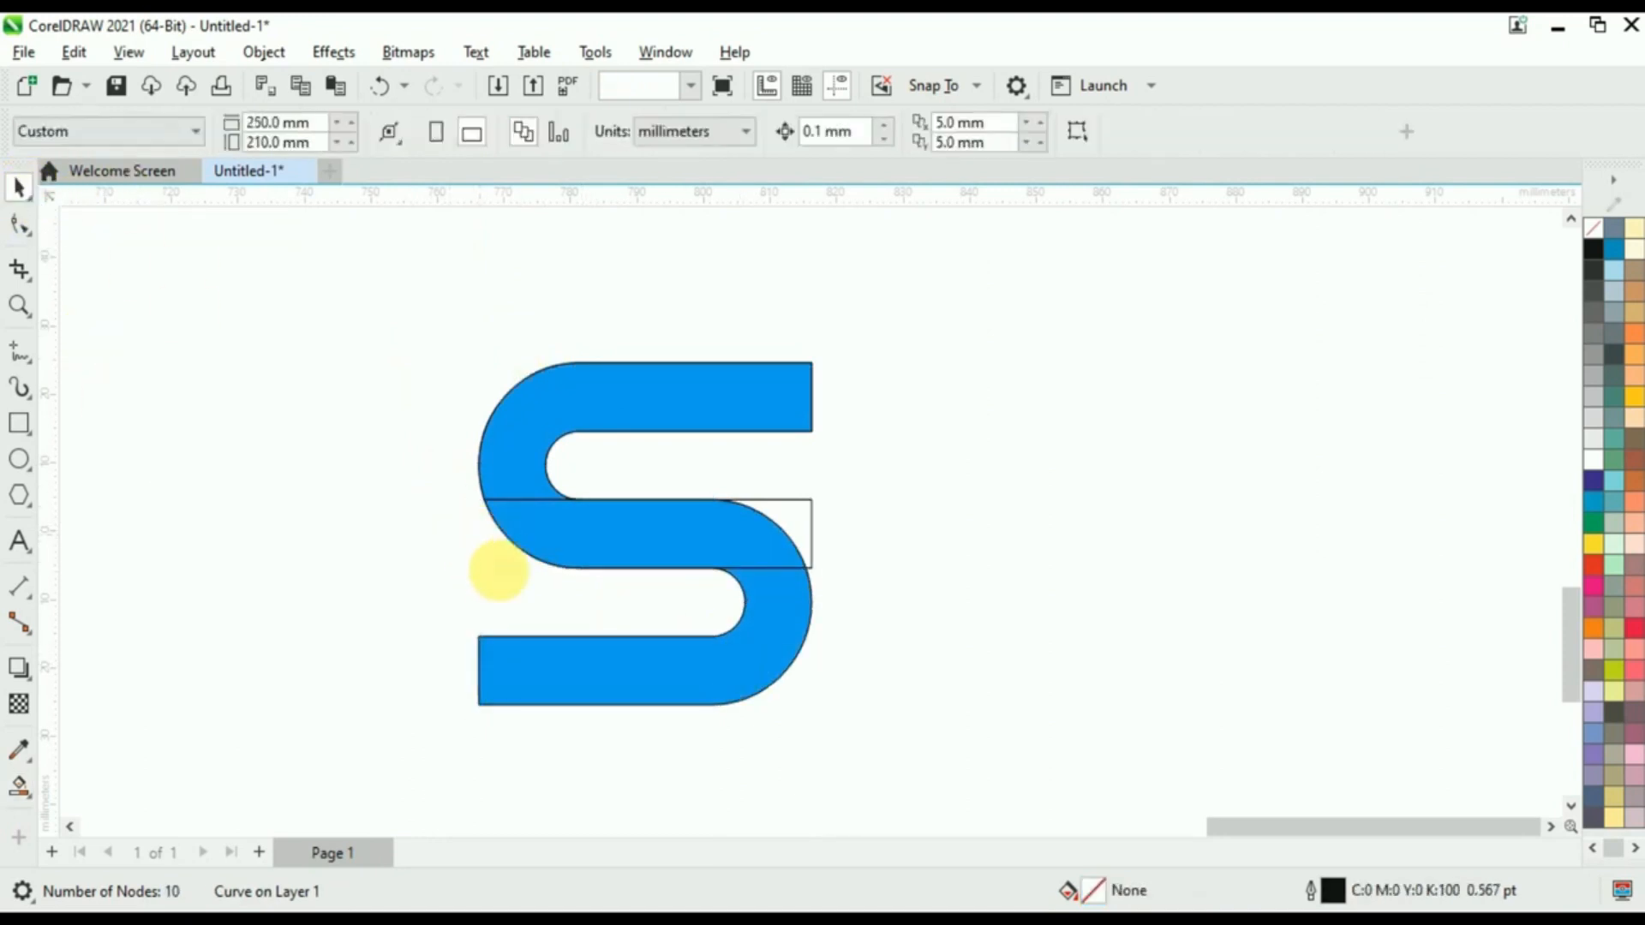
left_click(781, 506)
- Weld the three blue pieces of the S into a single curve
left_click(366, 282)
left_click_drag(408, 262, 831, 735)
left_click(721, 133)
left_click(902, 449)
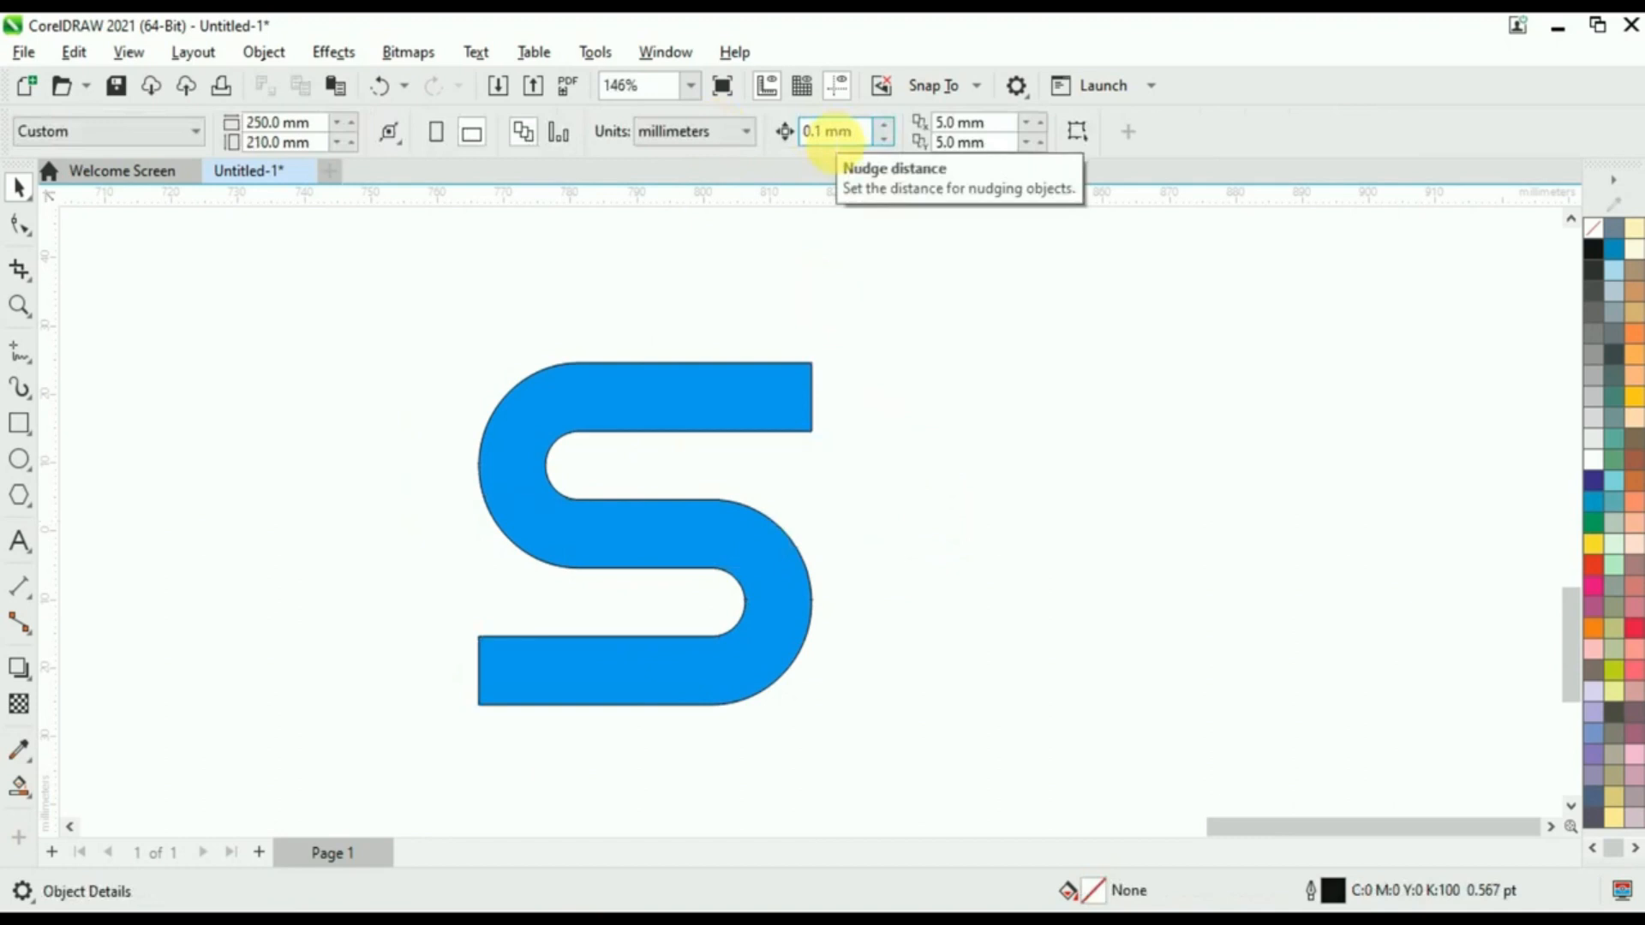
- Set the nudge distance to 1 mm
double_click(824, 133)
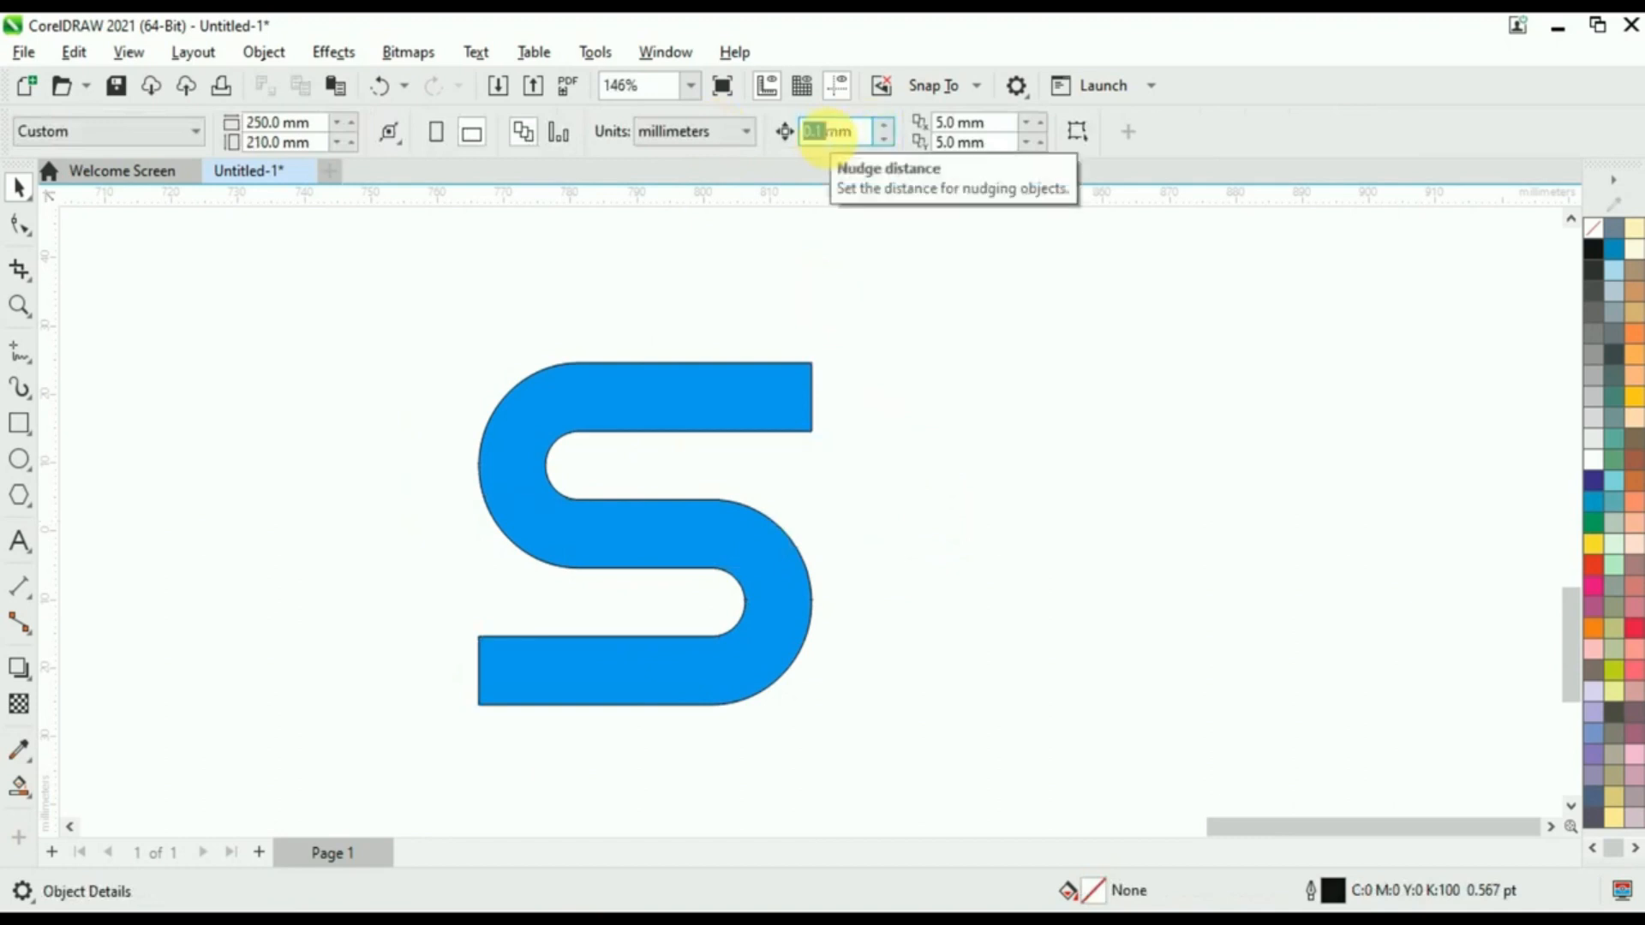
type("1")
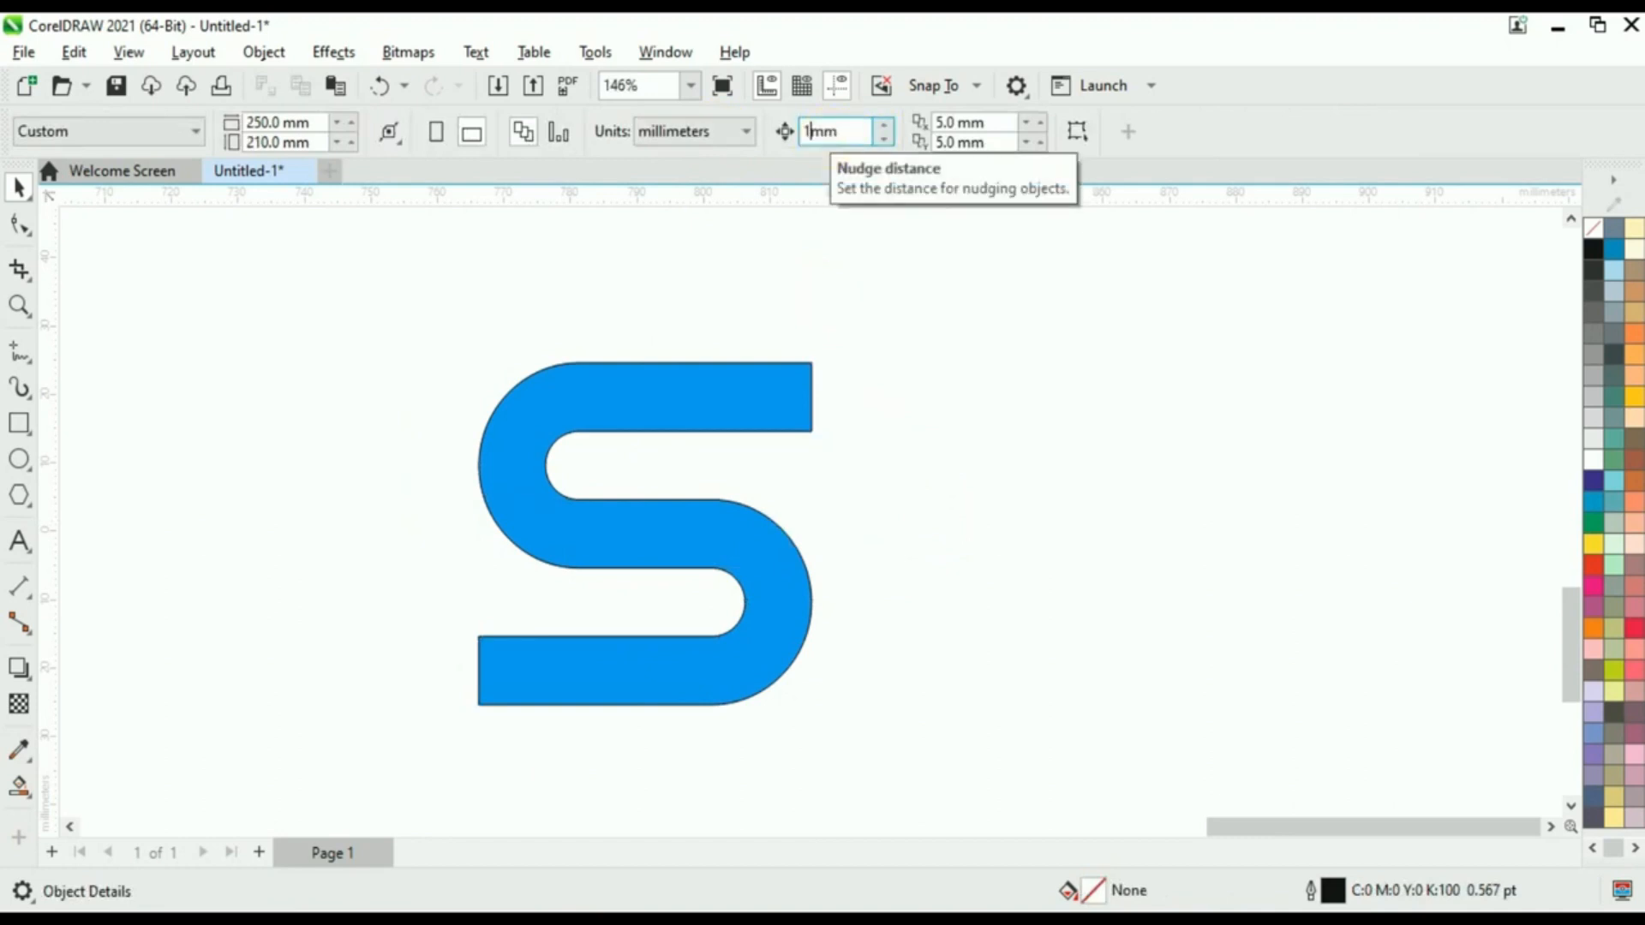
key("Return")
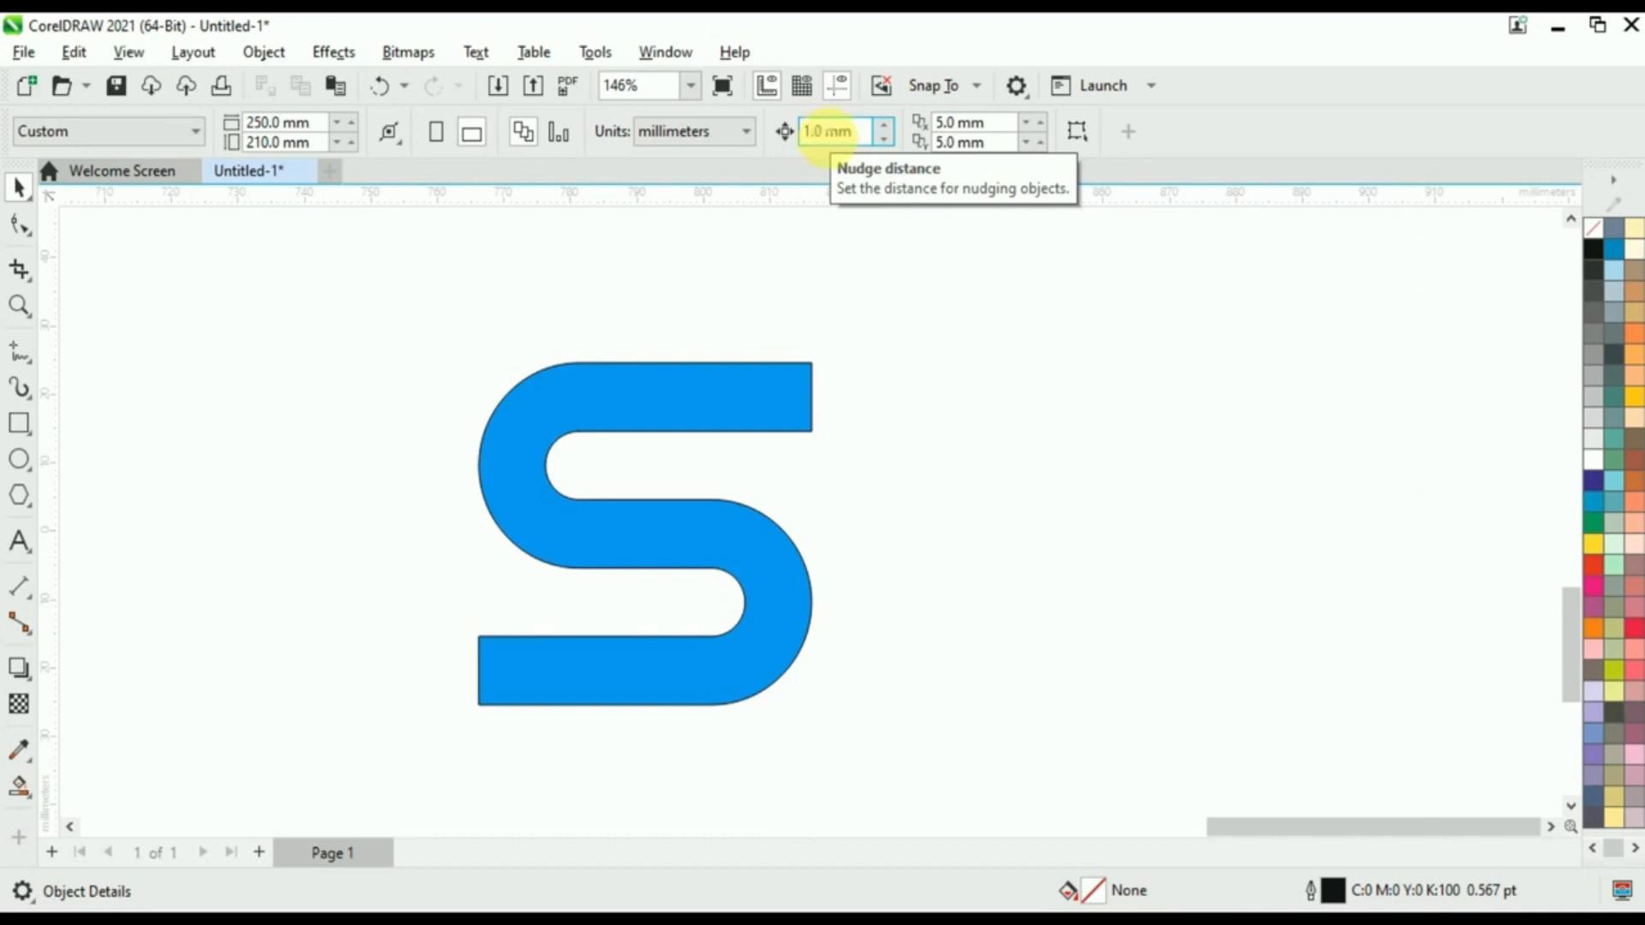
- Nudge the nodes of the S's upper-left bend 3 mm to the right
left_click(17, 227)
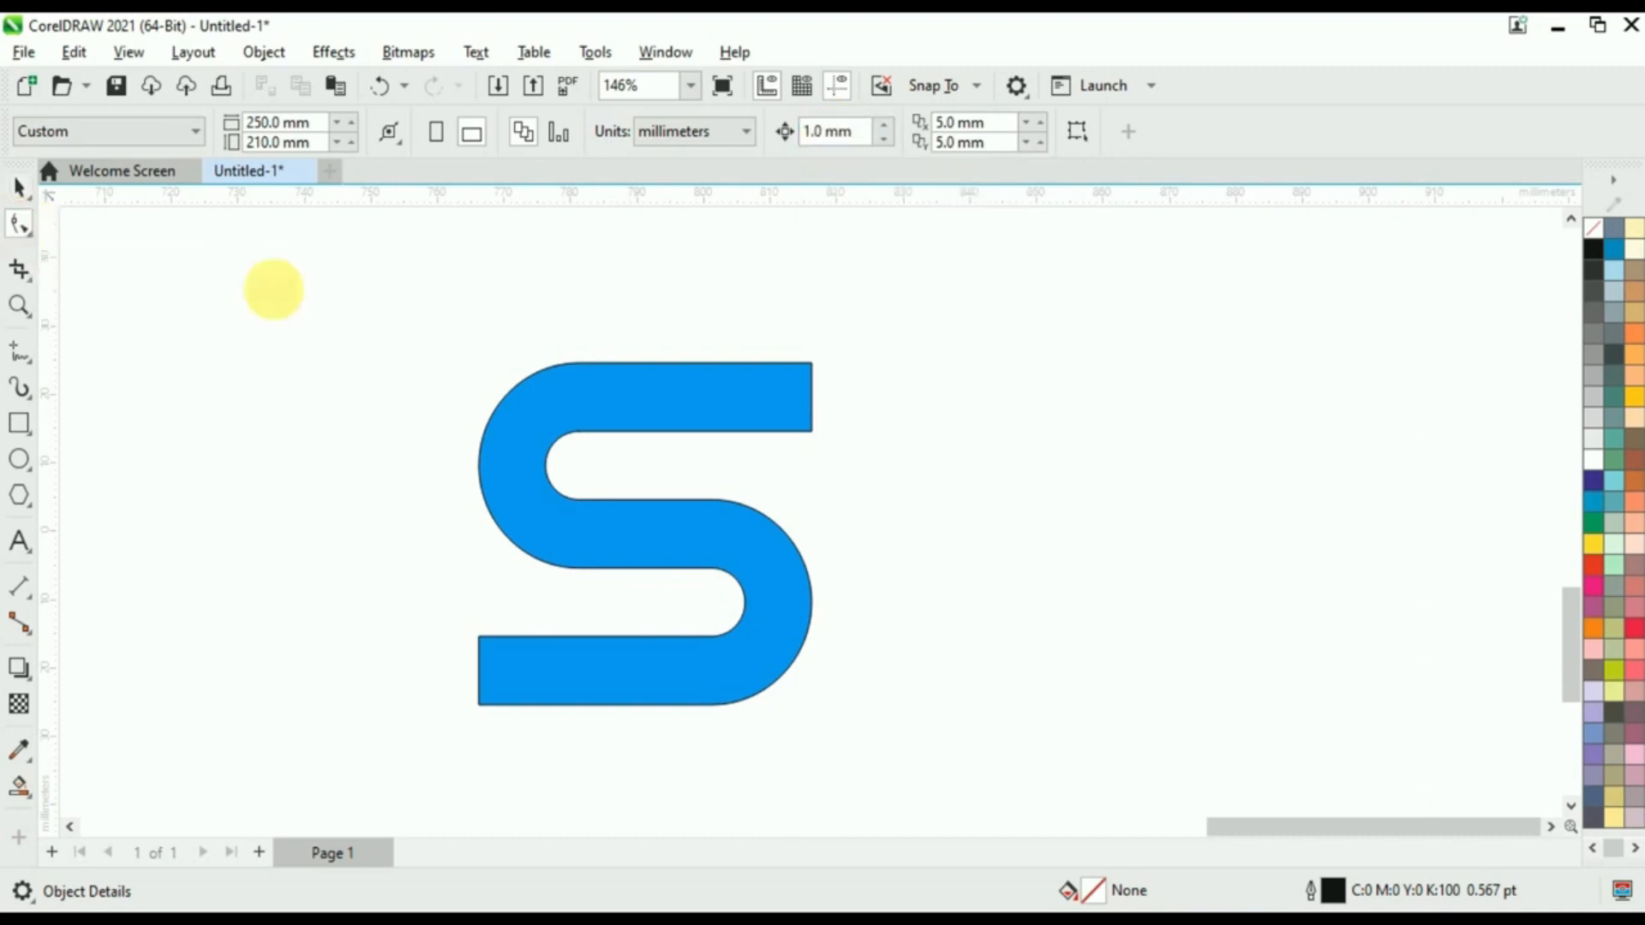
left_click(550, 377)
left_click_drag(449, 331, 612, 584)
key("Right")
key("Right")
key("Right")
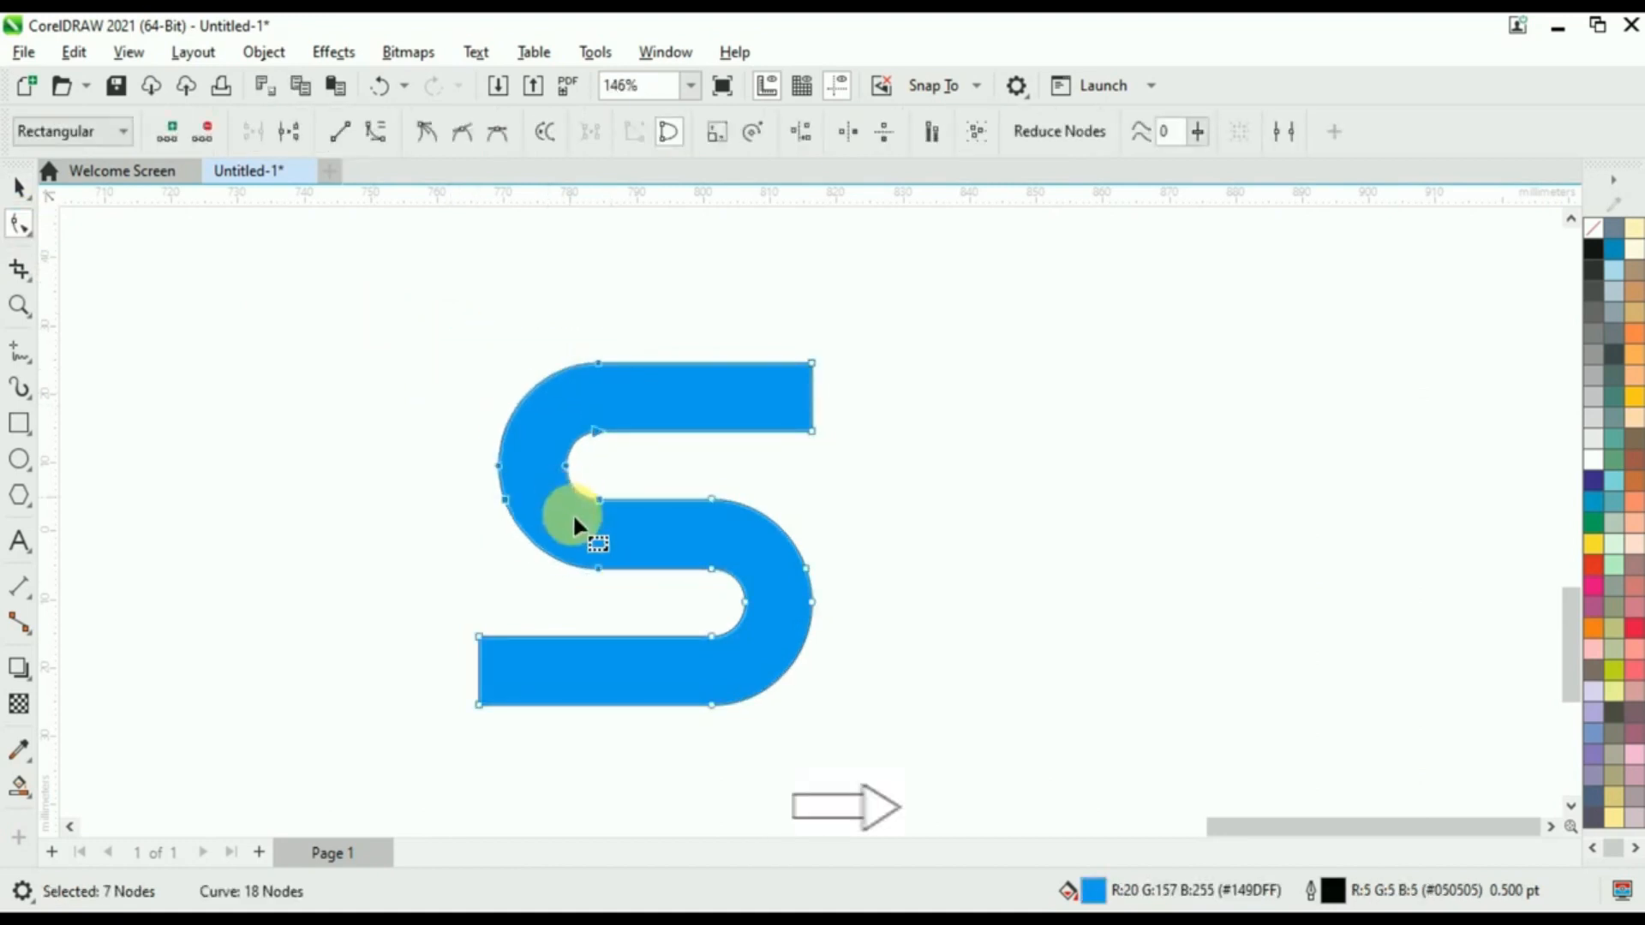
- Nudge the nodes of the S's lower-right bend 3 mm to the left
left_click_drag(686, 471, 843, 745)
key("Left")
key("Left")
key("Left")
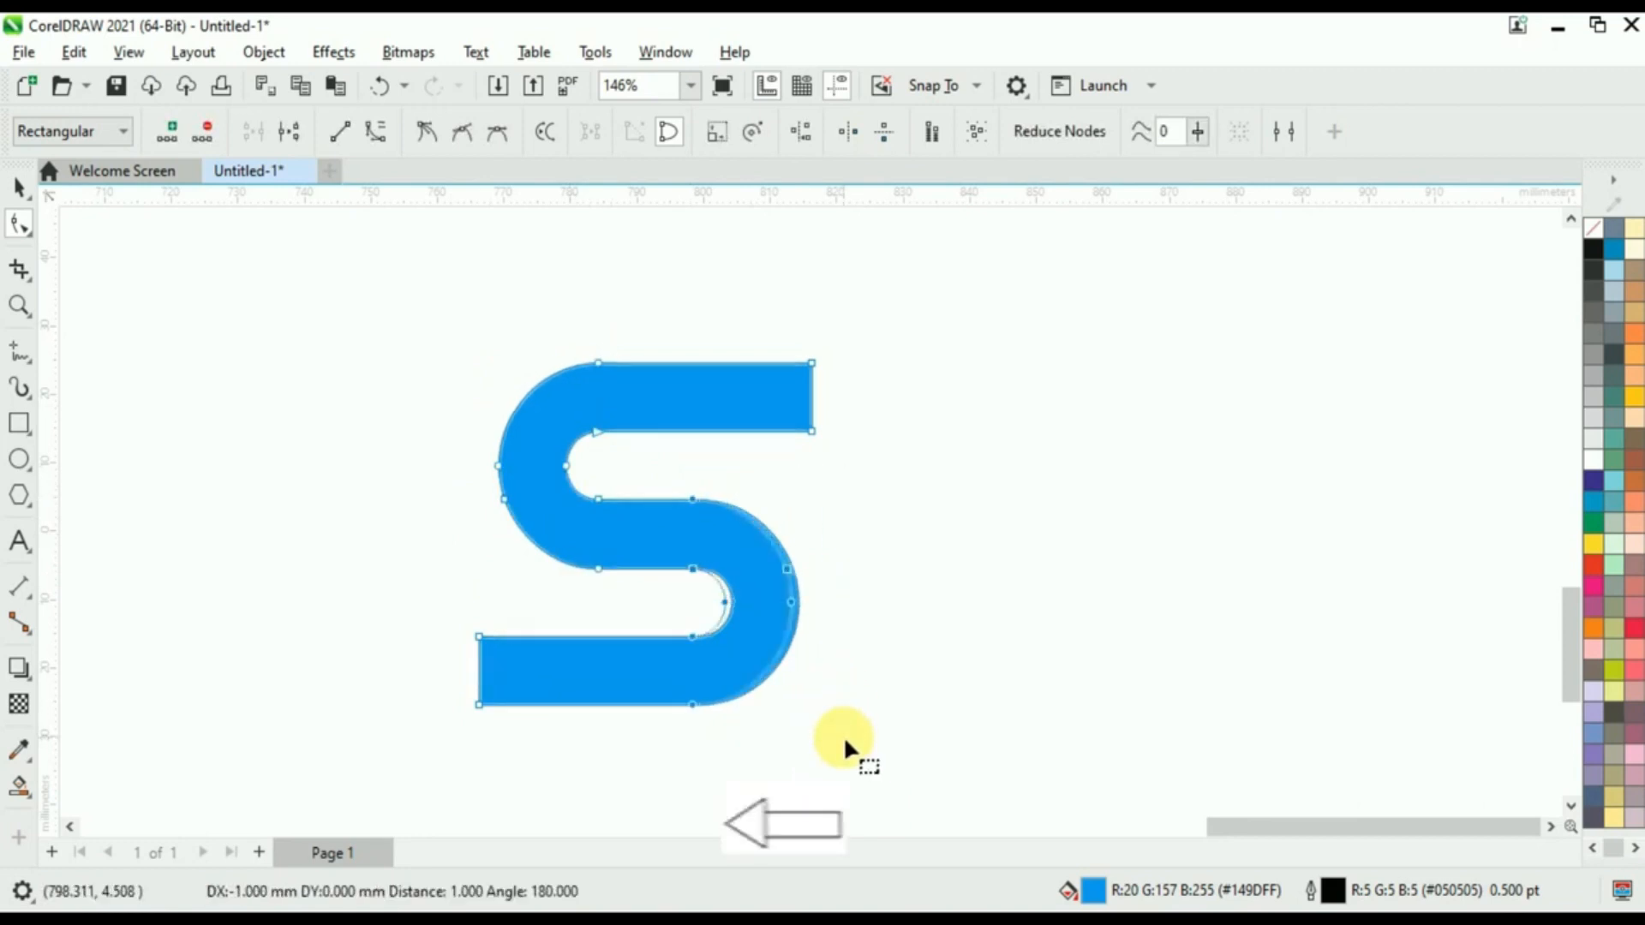
key("space")
- Draw a circle to the right of the S and set its size to 100 mm by 100 mm
left_click(19, 459)
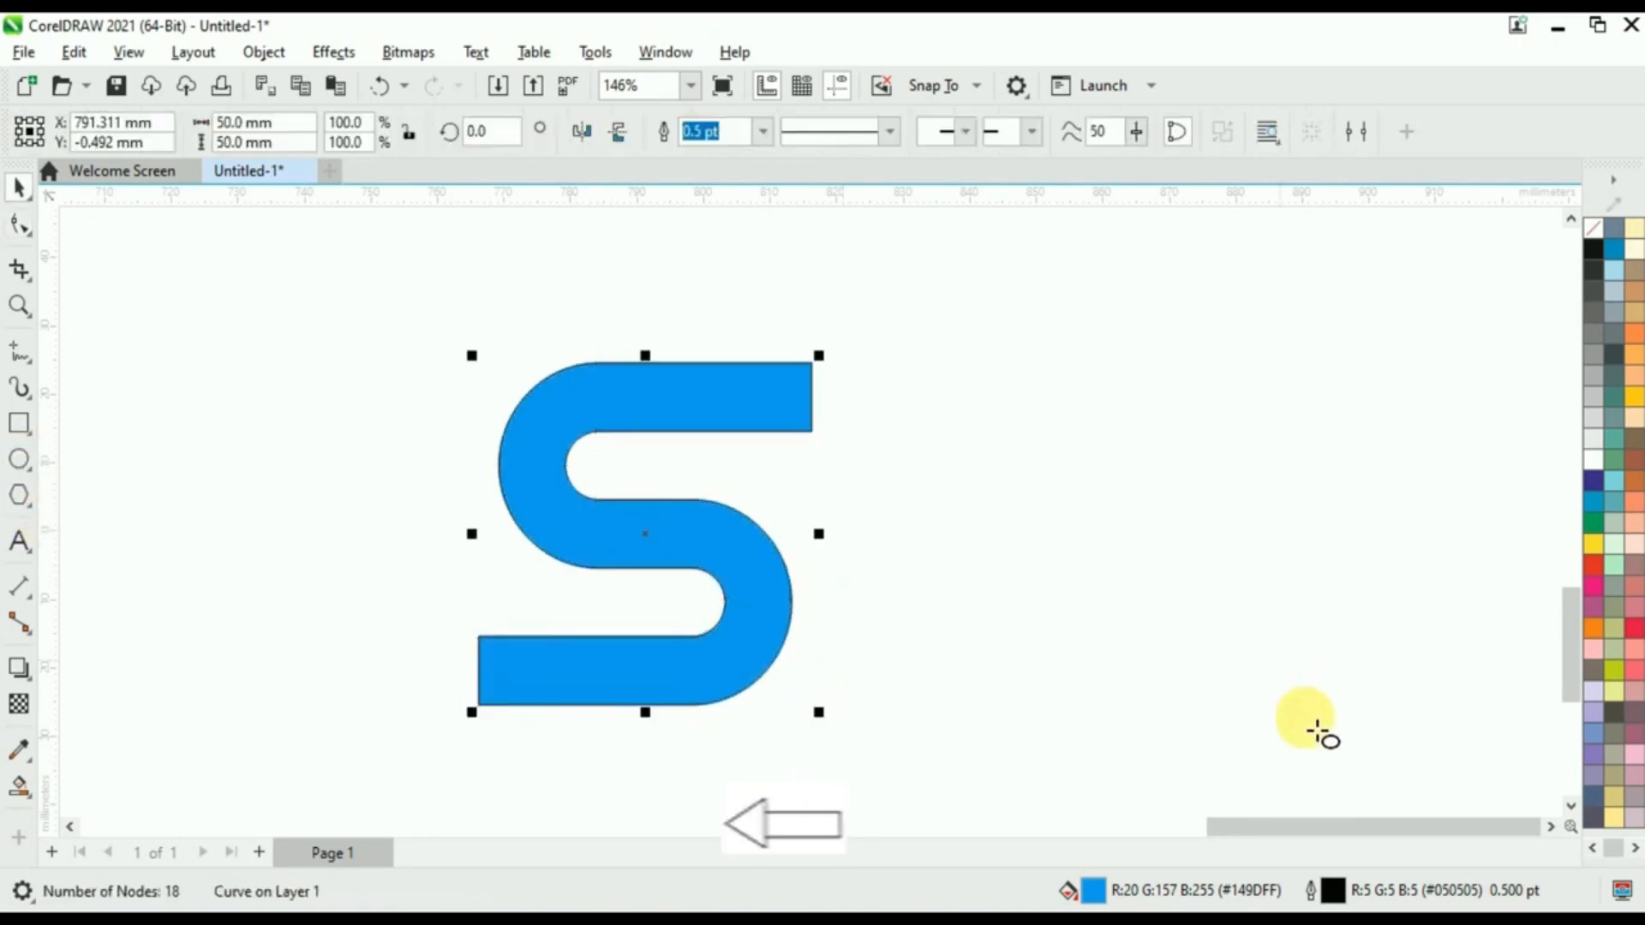
left_click_drag(985, 457, 1279, 759)
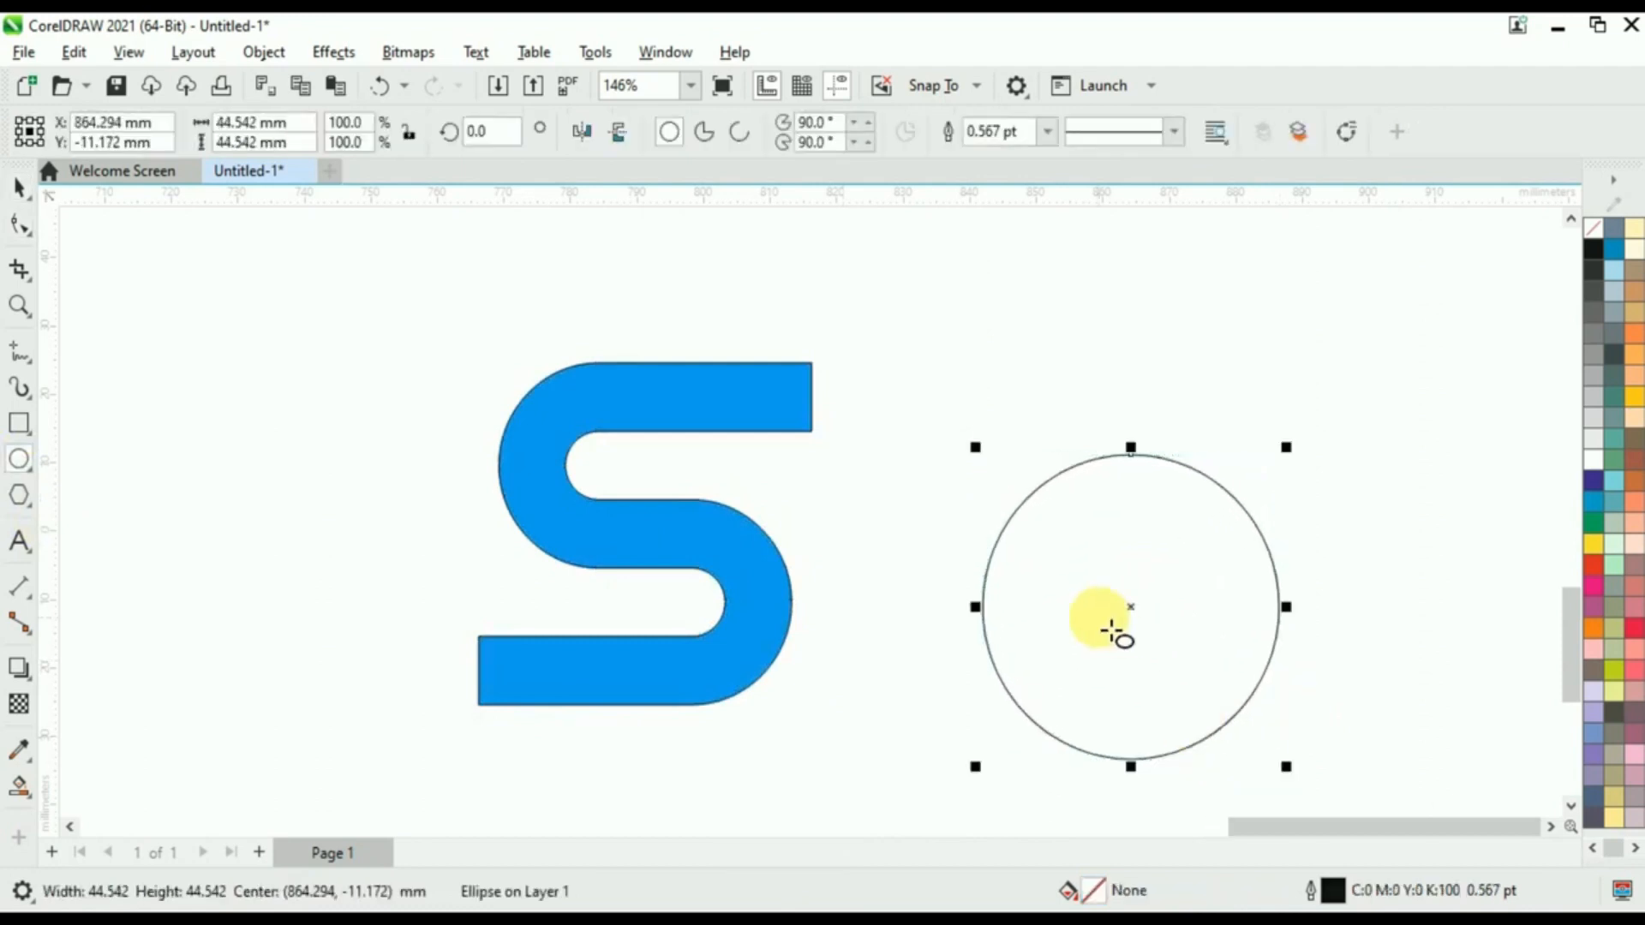
left_click(273, 124)
type("100mm")
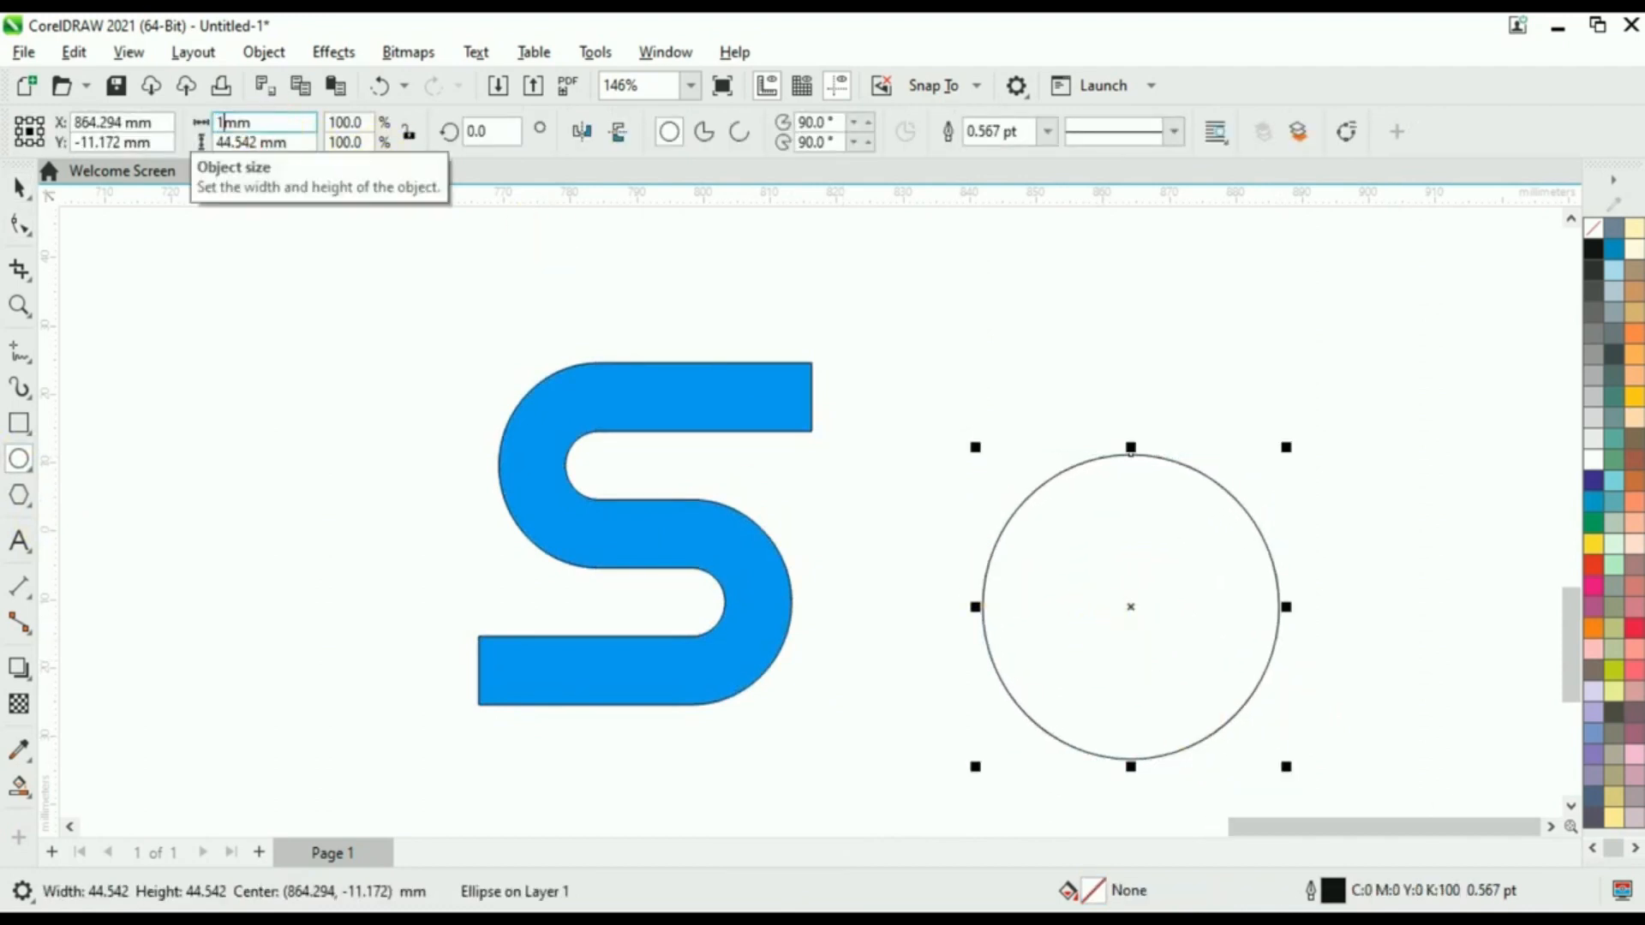
key("Tab")
type("100mm")
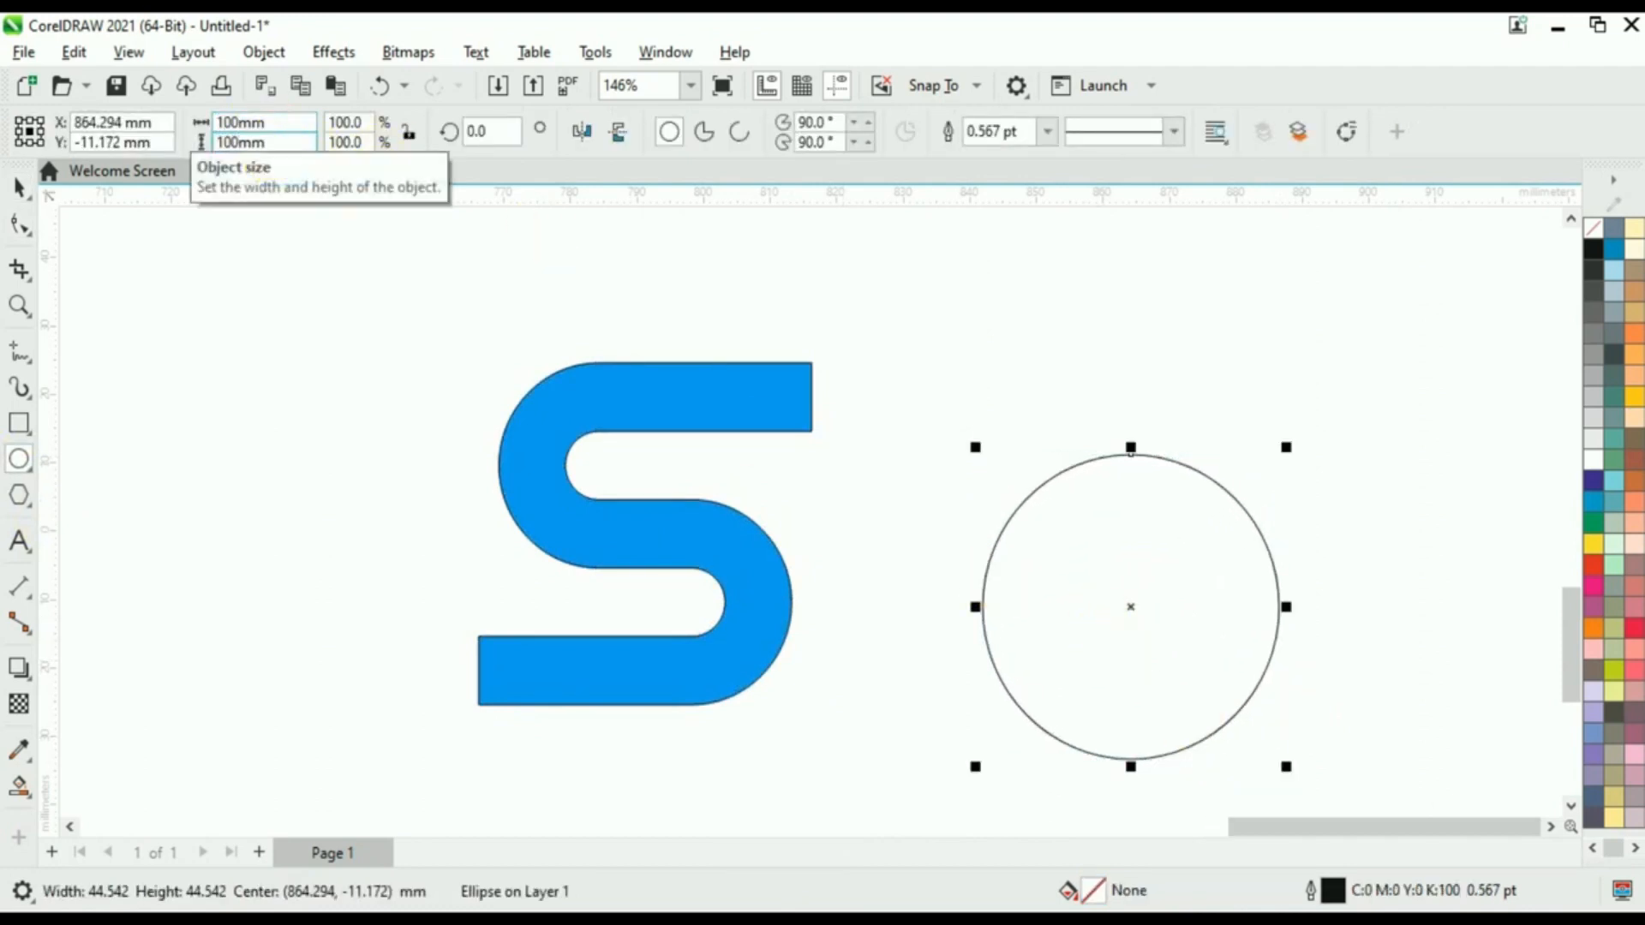
key("Return")
scroll(595, 533, "down", 1)
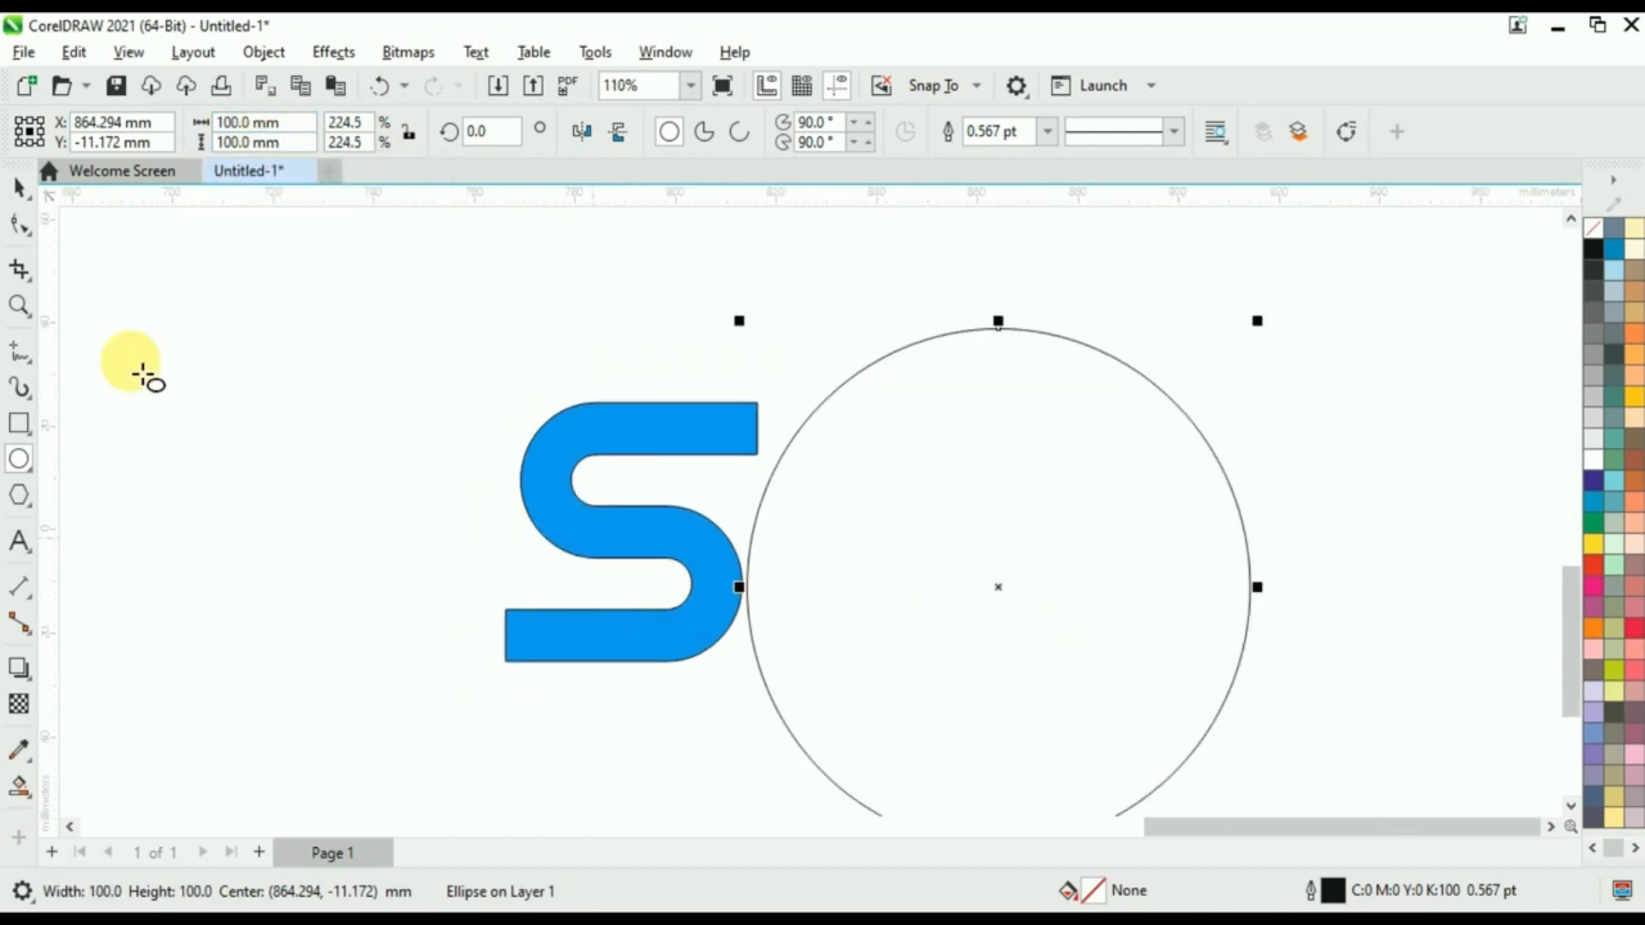
- Duplicate the 100 mm circle in place and set the copy's size to 60 mm by 60 mm
left_click(16, 190)
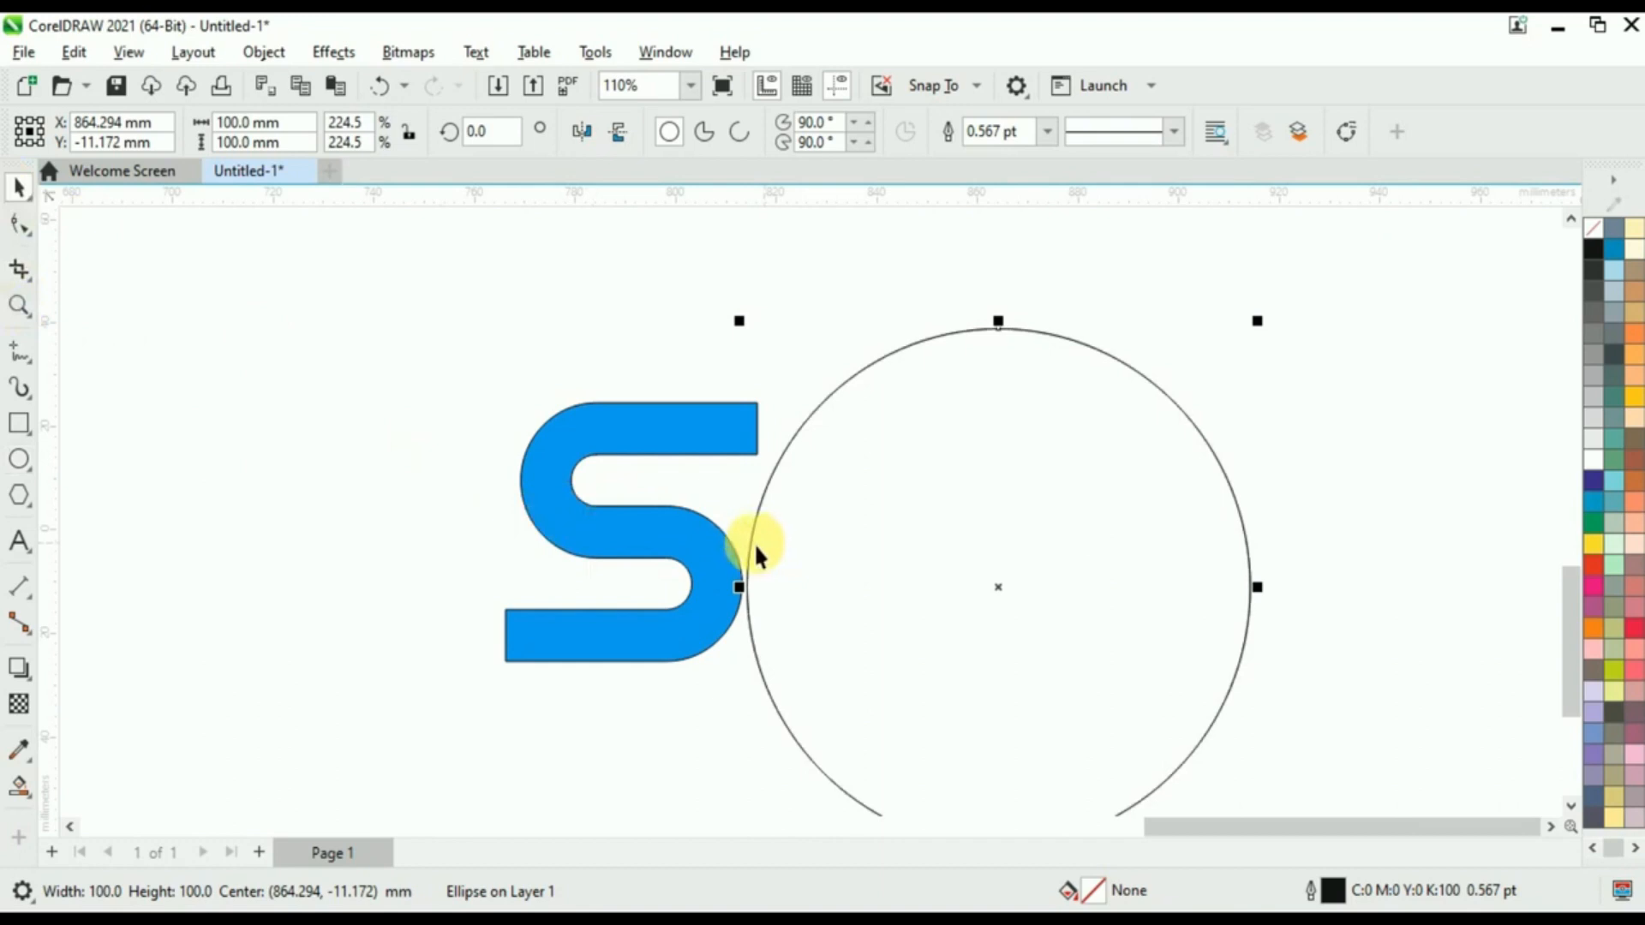
double_click(248, 122)
type("60mm")
key("Tab")
type("60")
key("Return")
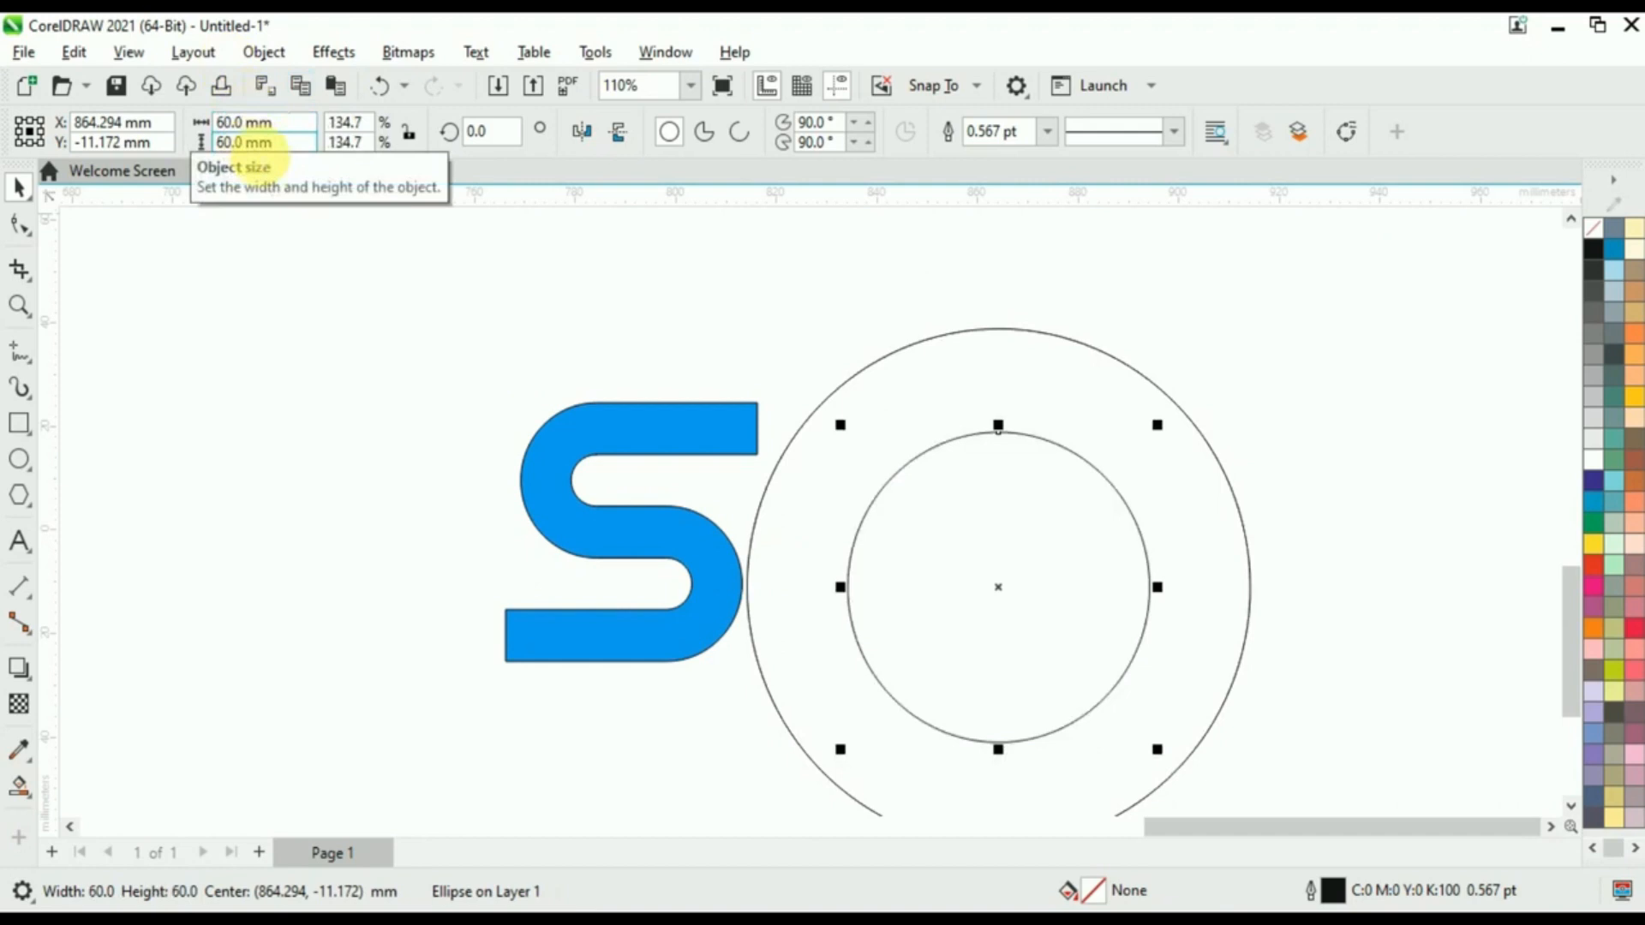
left_click(316, 283)
- Trim the 100 mm circle with the 60 mm circle to make a ring
scroll(313, 282, "down", 2)
left_click_drag(514, 257, 822, 598)
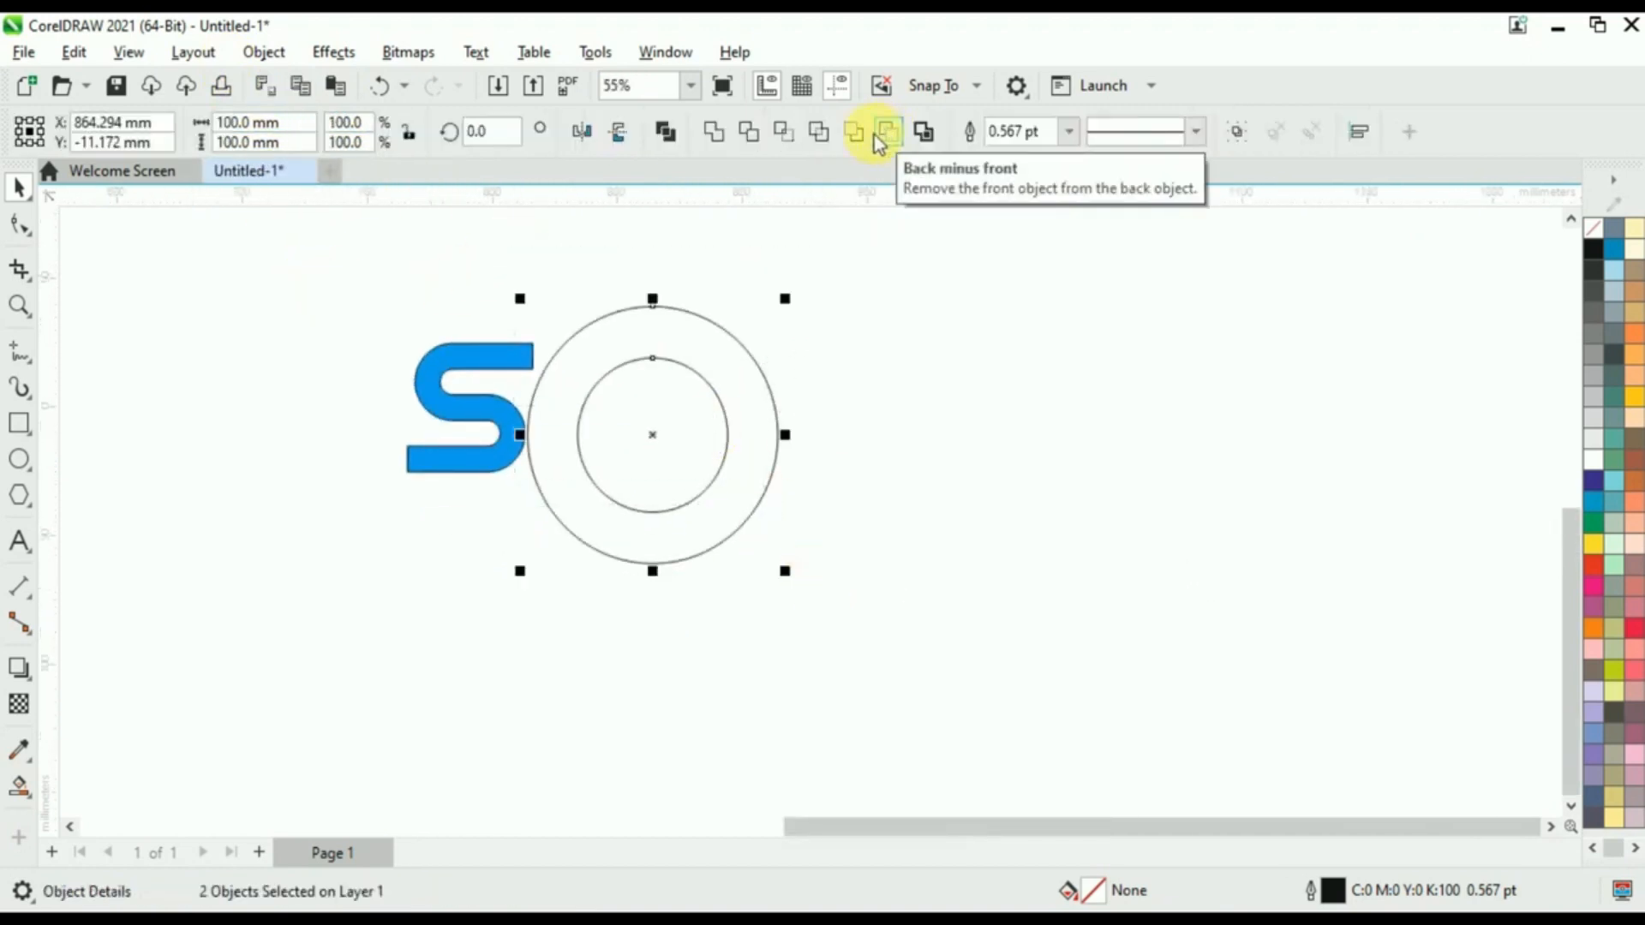
left_click(749, 133)
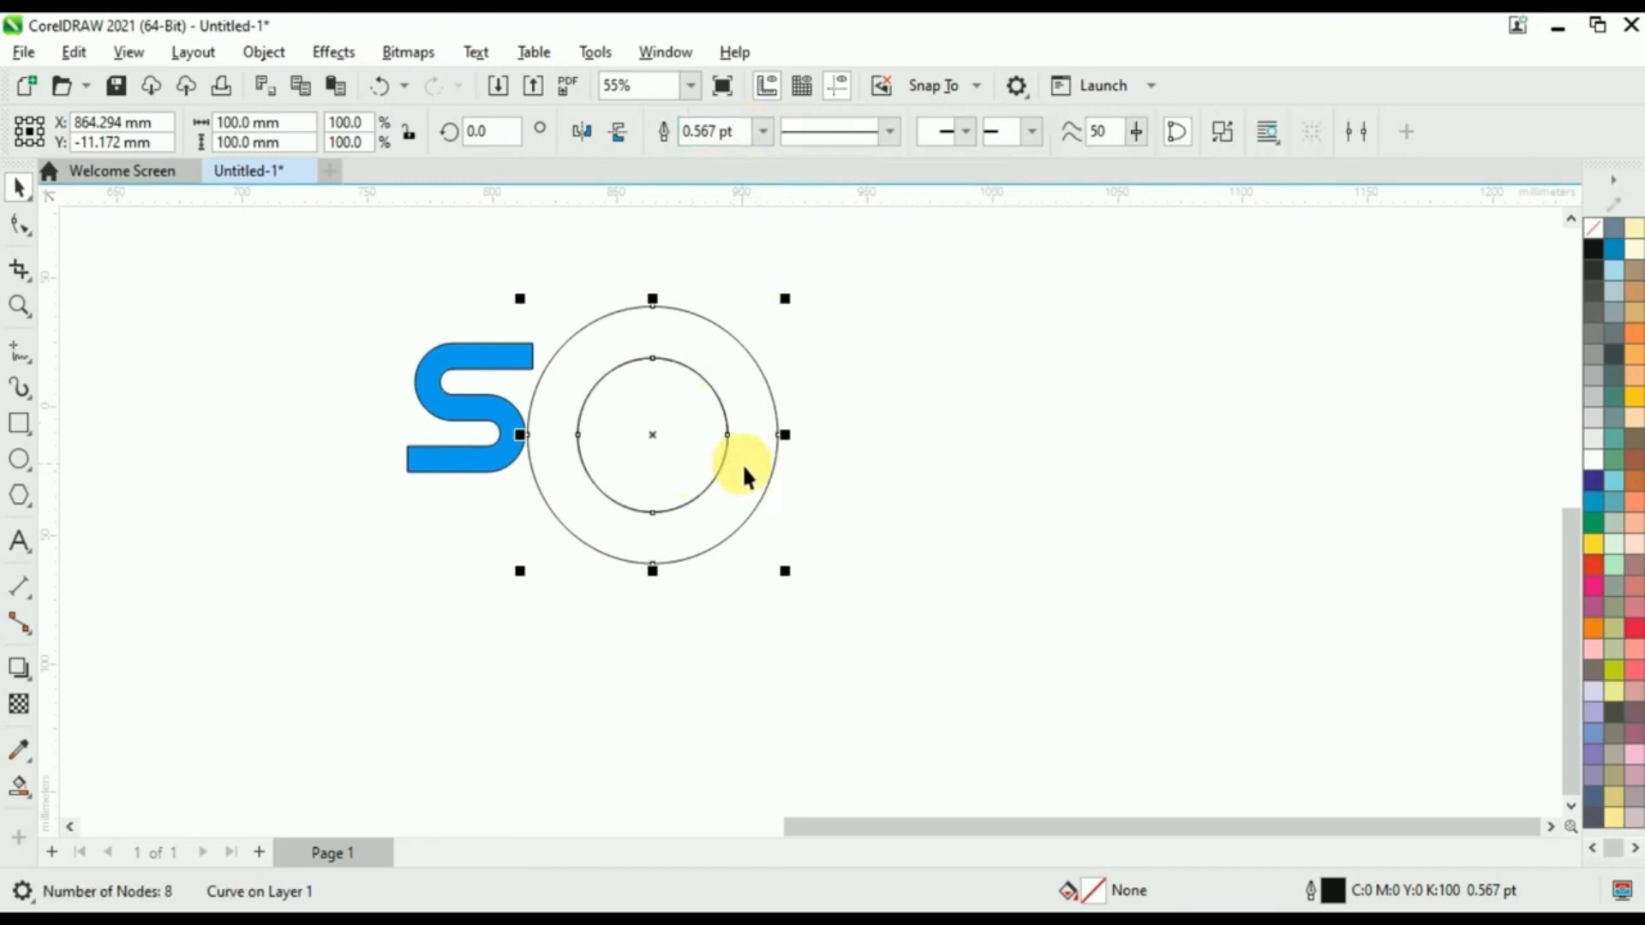
- Delete the leftover 60 mm circle and move the ring farther to the right of the S
left_click(687, 375)
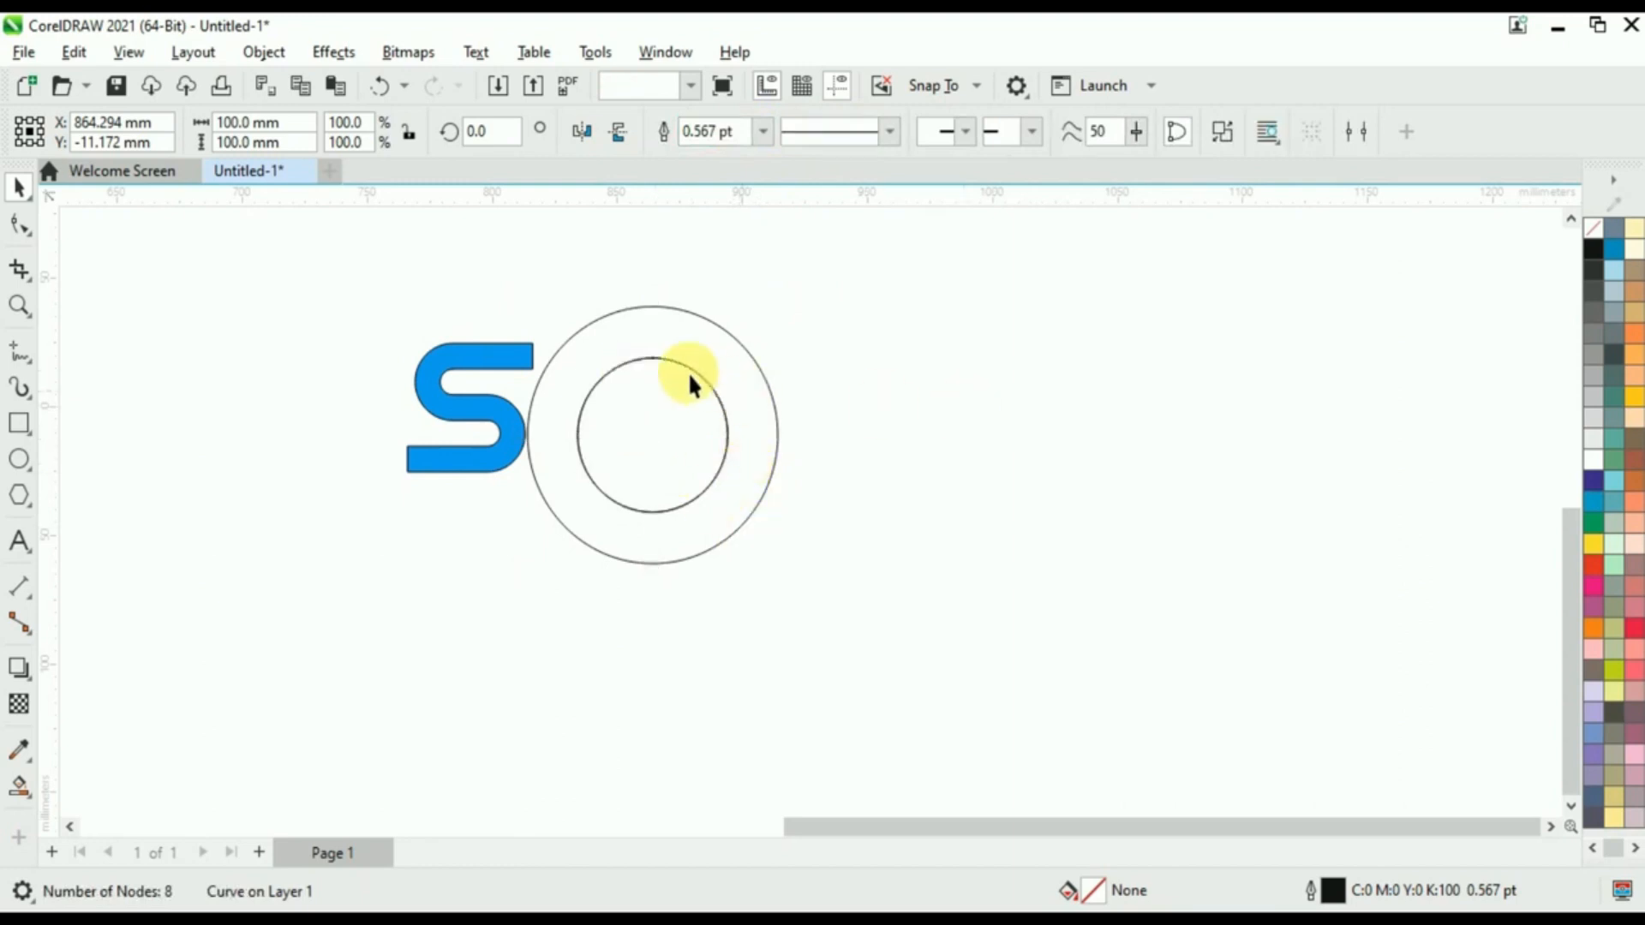
left_click(664, 370)
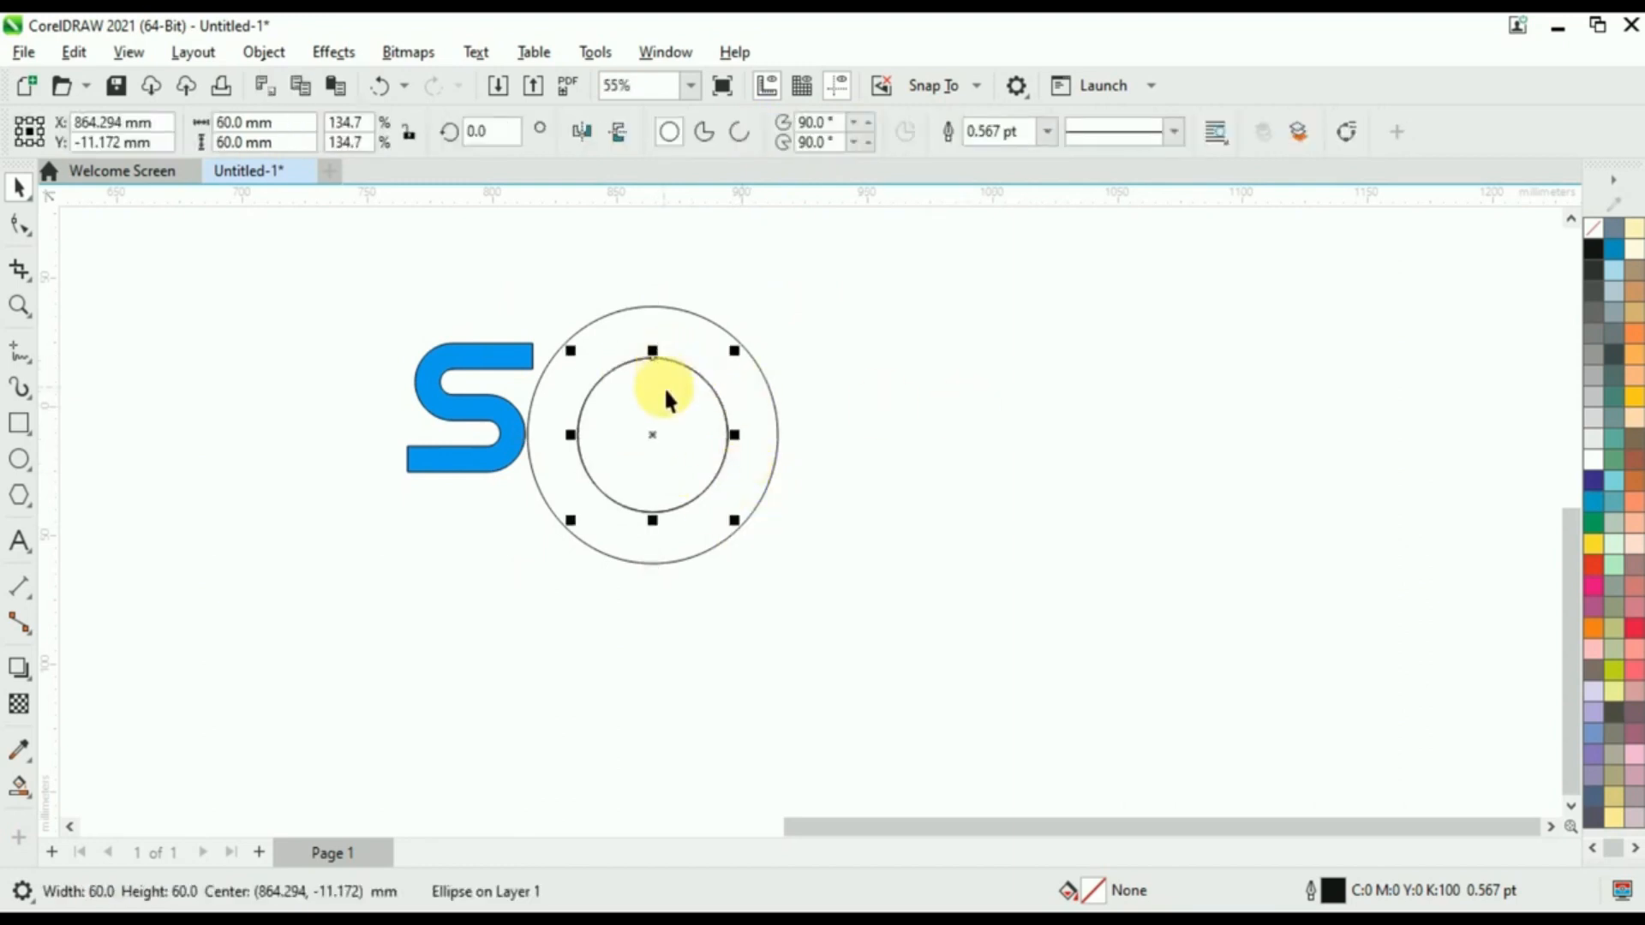
key("Delete")
left_click_drag(727, 453, 935, 473)
- Draw a horizontal line about 171 mm long across the ring and center it on the ring
left_click(21, 355)
left_click(654, 464)
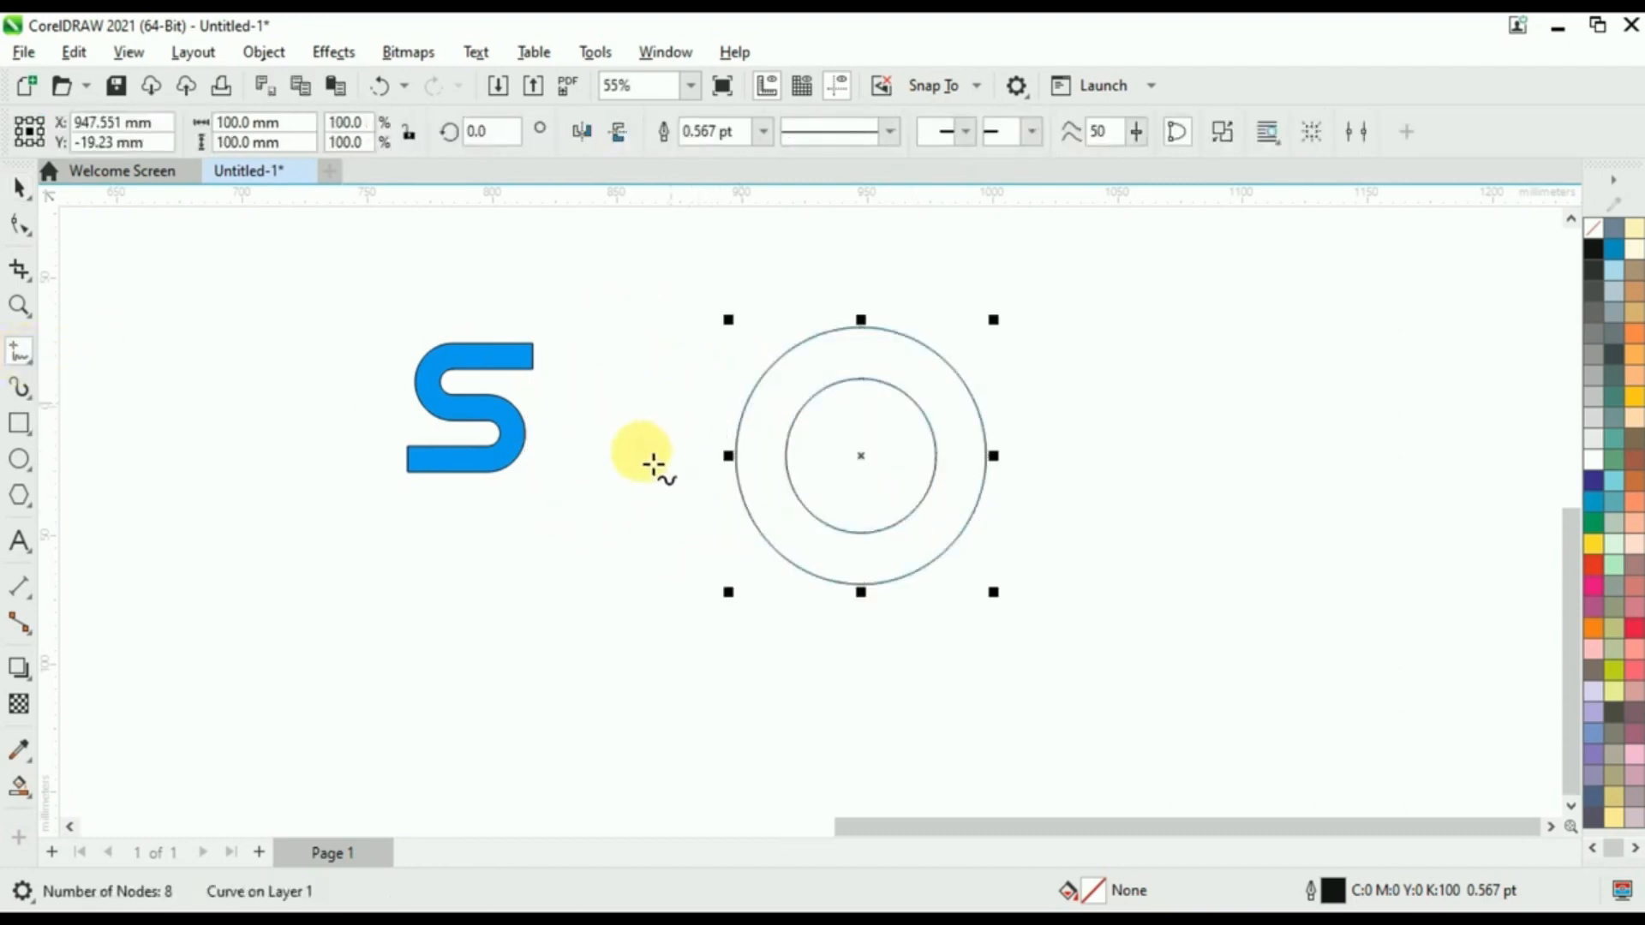
left_click(1078, 470)
left_click(19, 185)
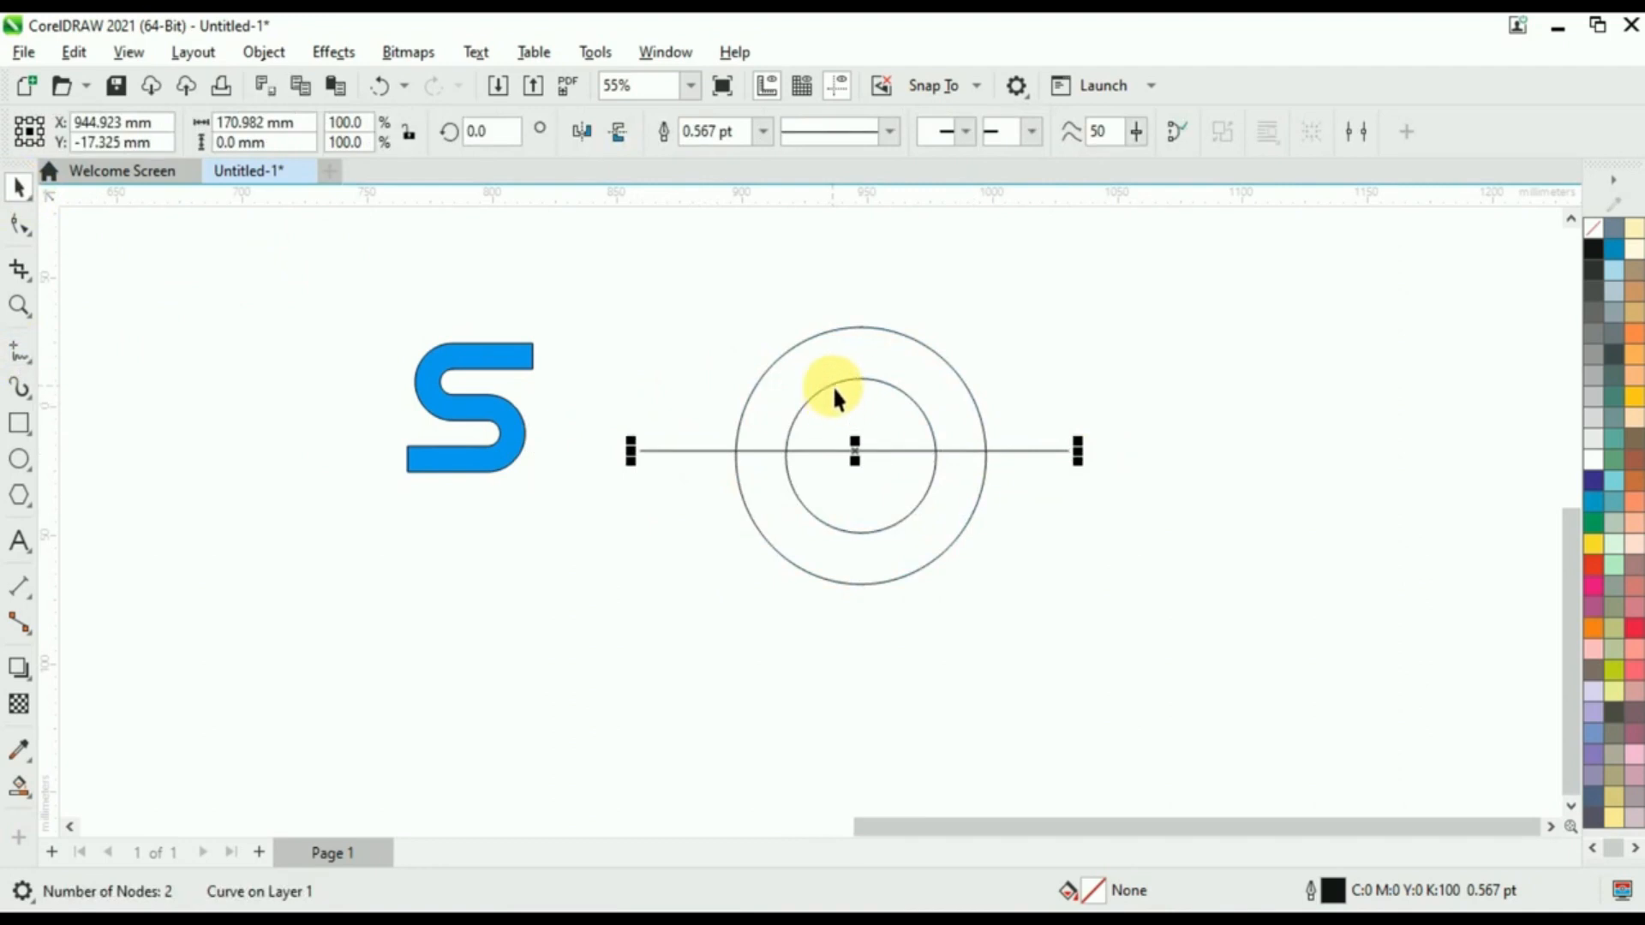
left_click(844, 331, "shift")
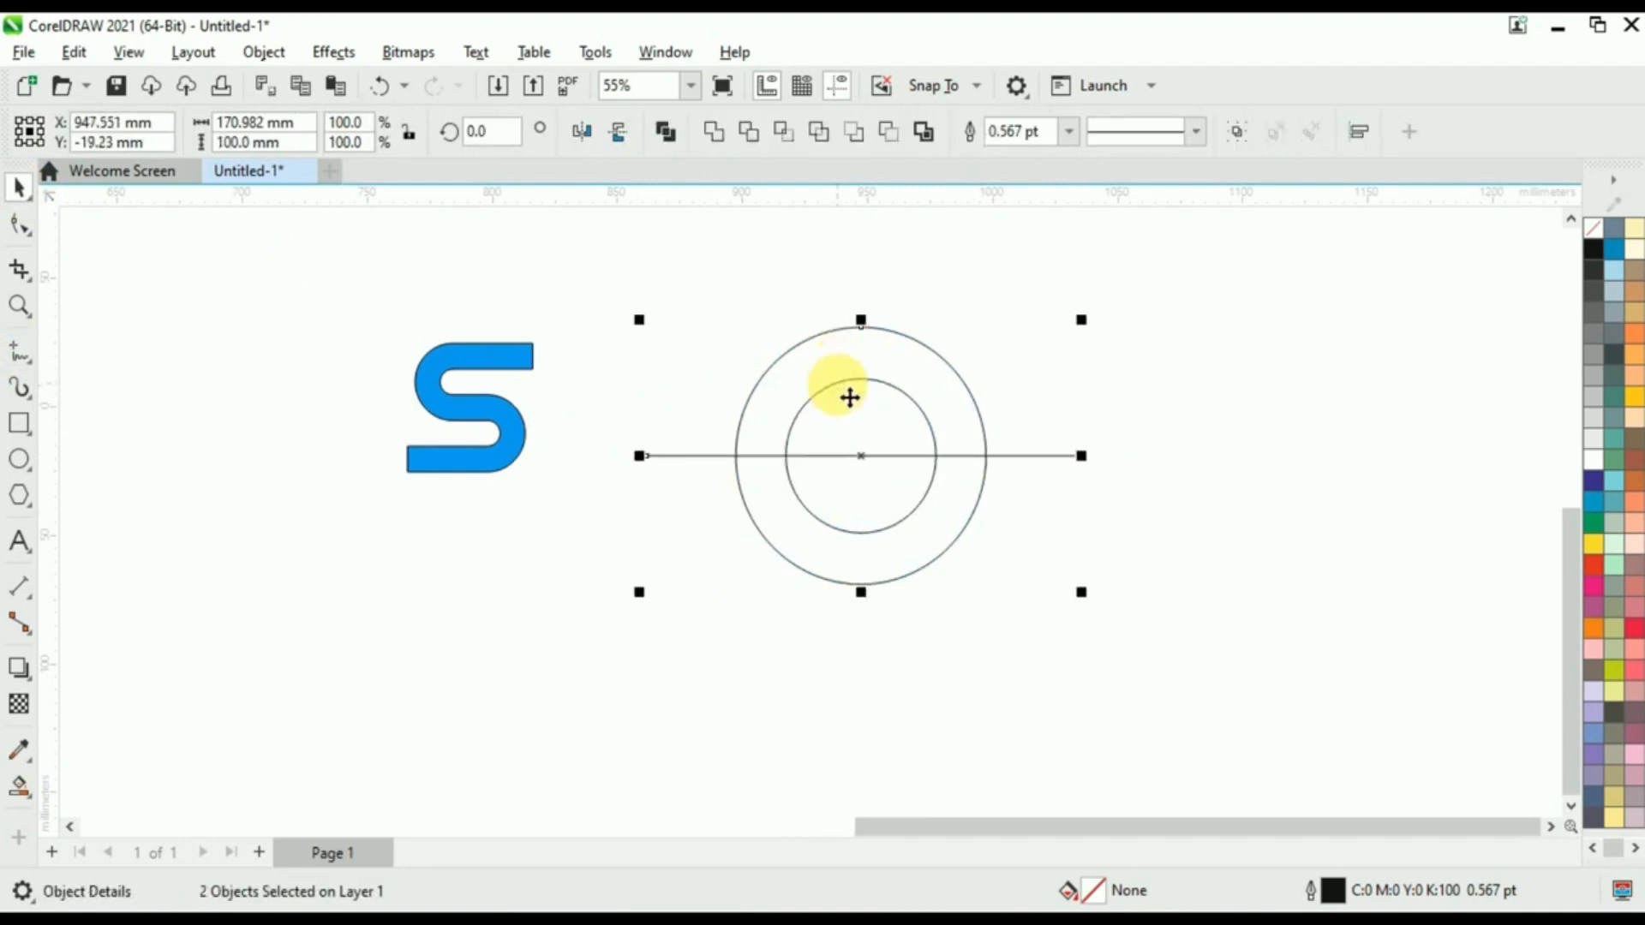
left_click(1237, 514)
- Make a copy of the horizontal line rotated 30 degrees about the ring's center
left_click(1048, 458)
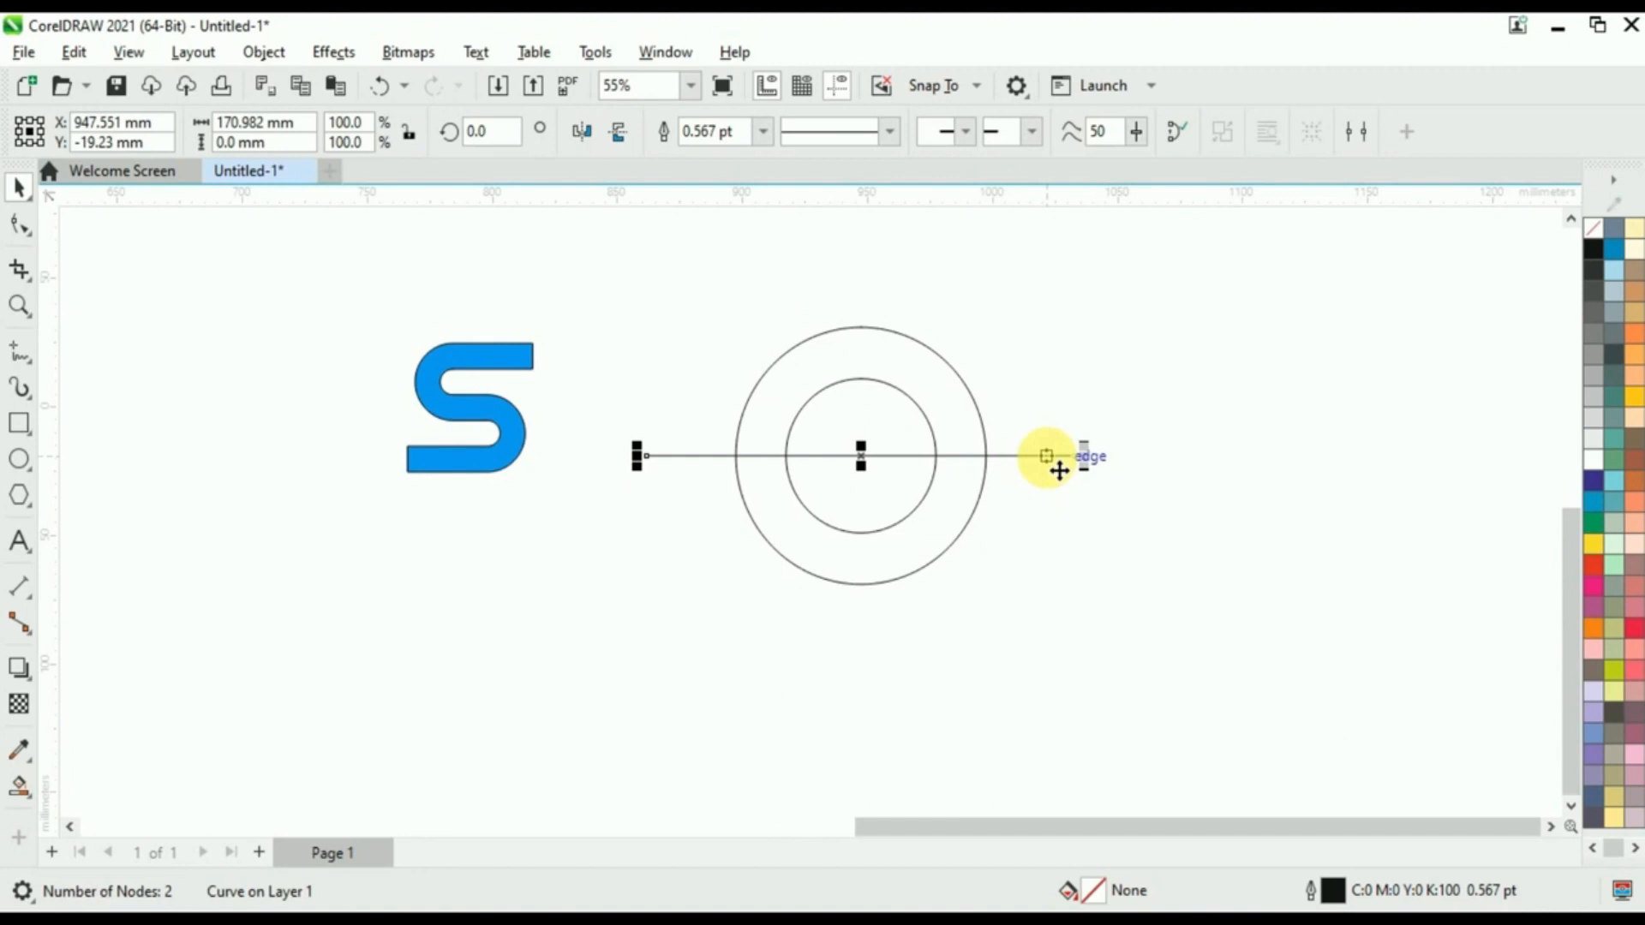
left_click(1049, 459)
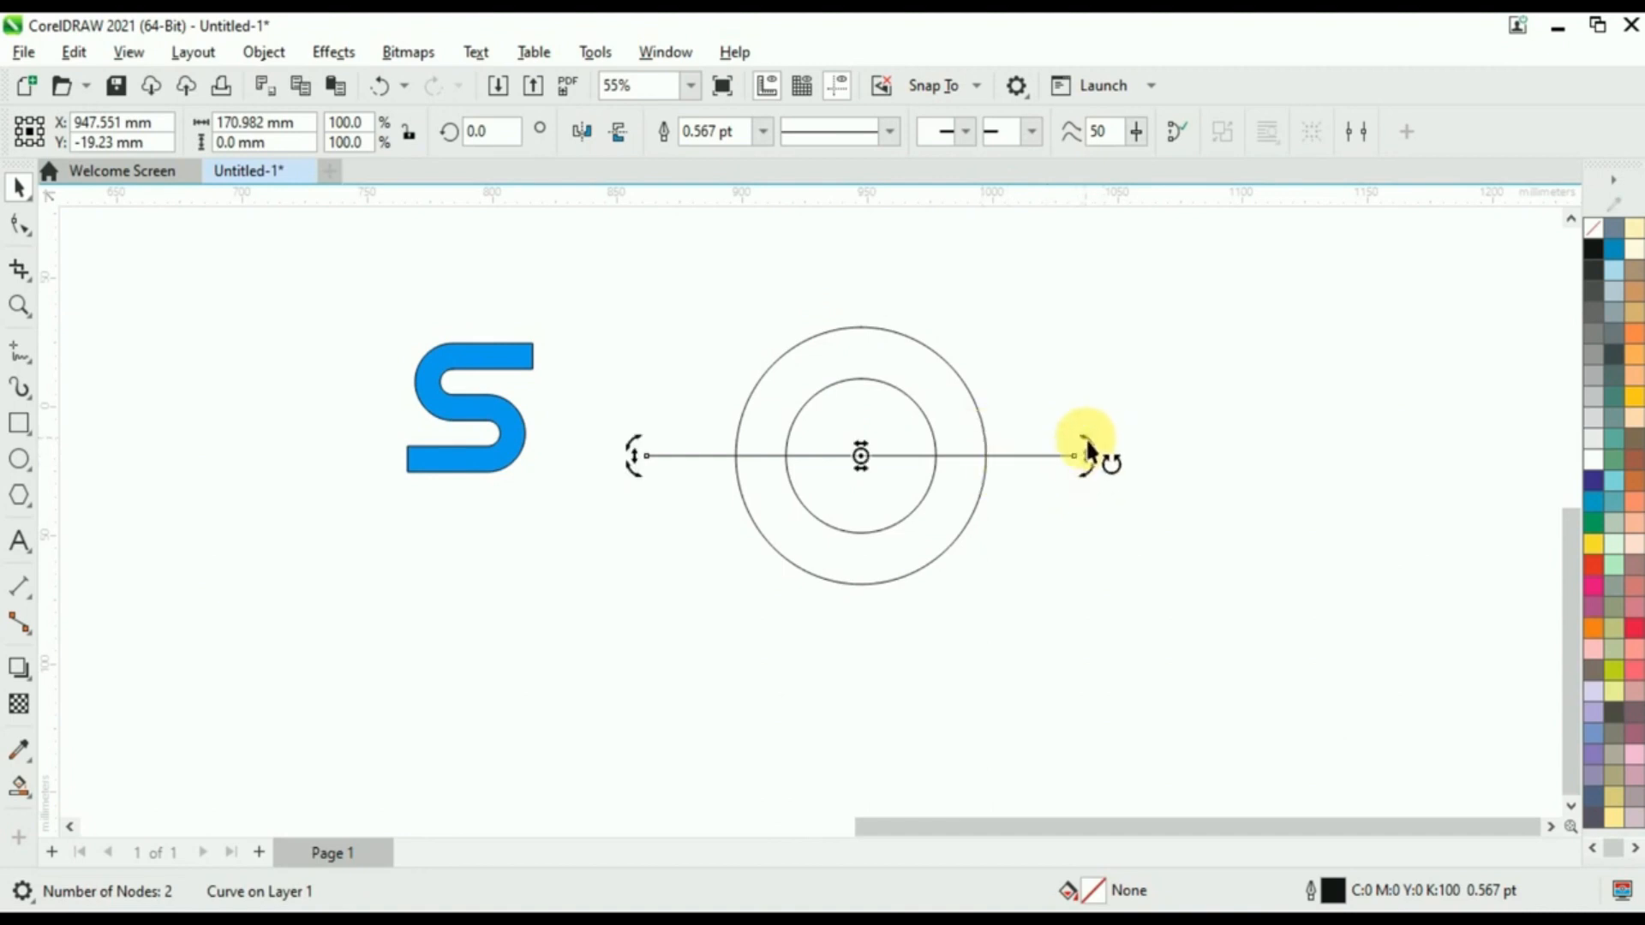
left_click_drag(1087, 445, 1051, 341)
double_click(512, 134)
type("30")
key("Return")
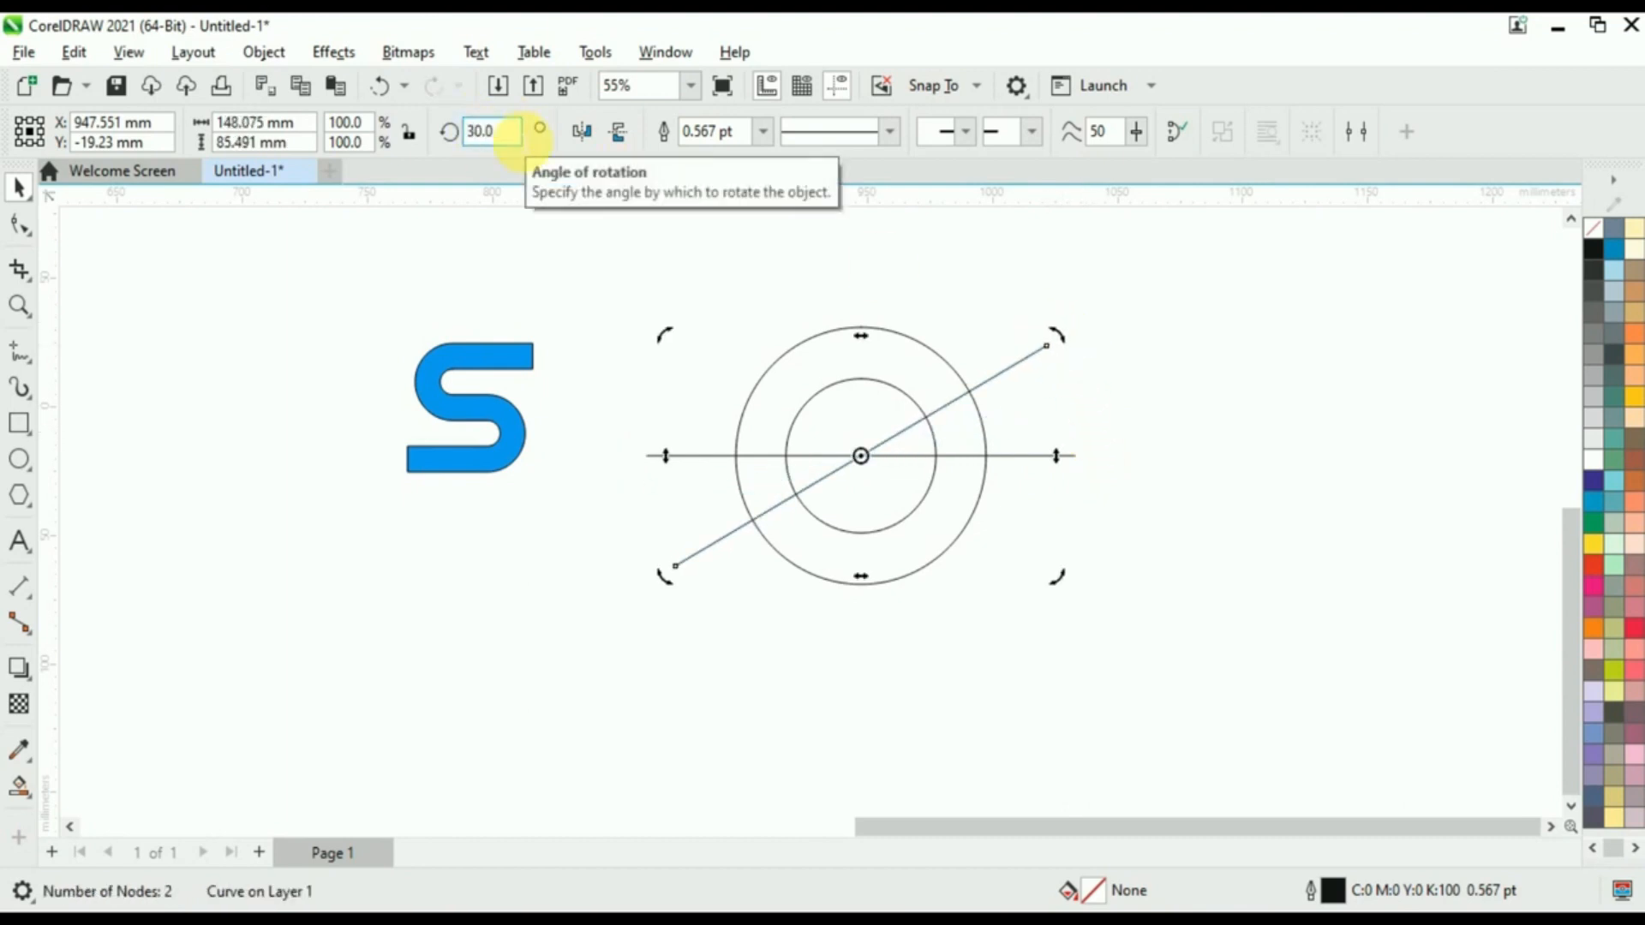
- Add further copies of the construction line at 60, 90, 120 and 150 degrees to complete the spokes across the ring
type("60")
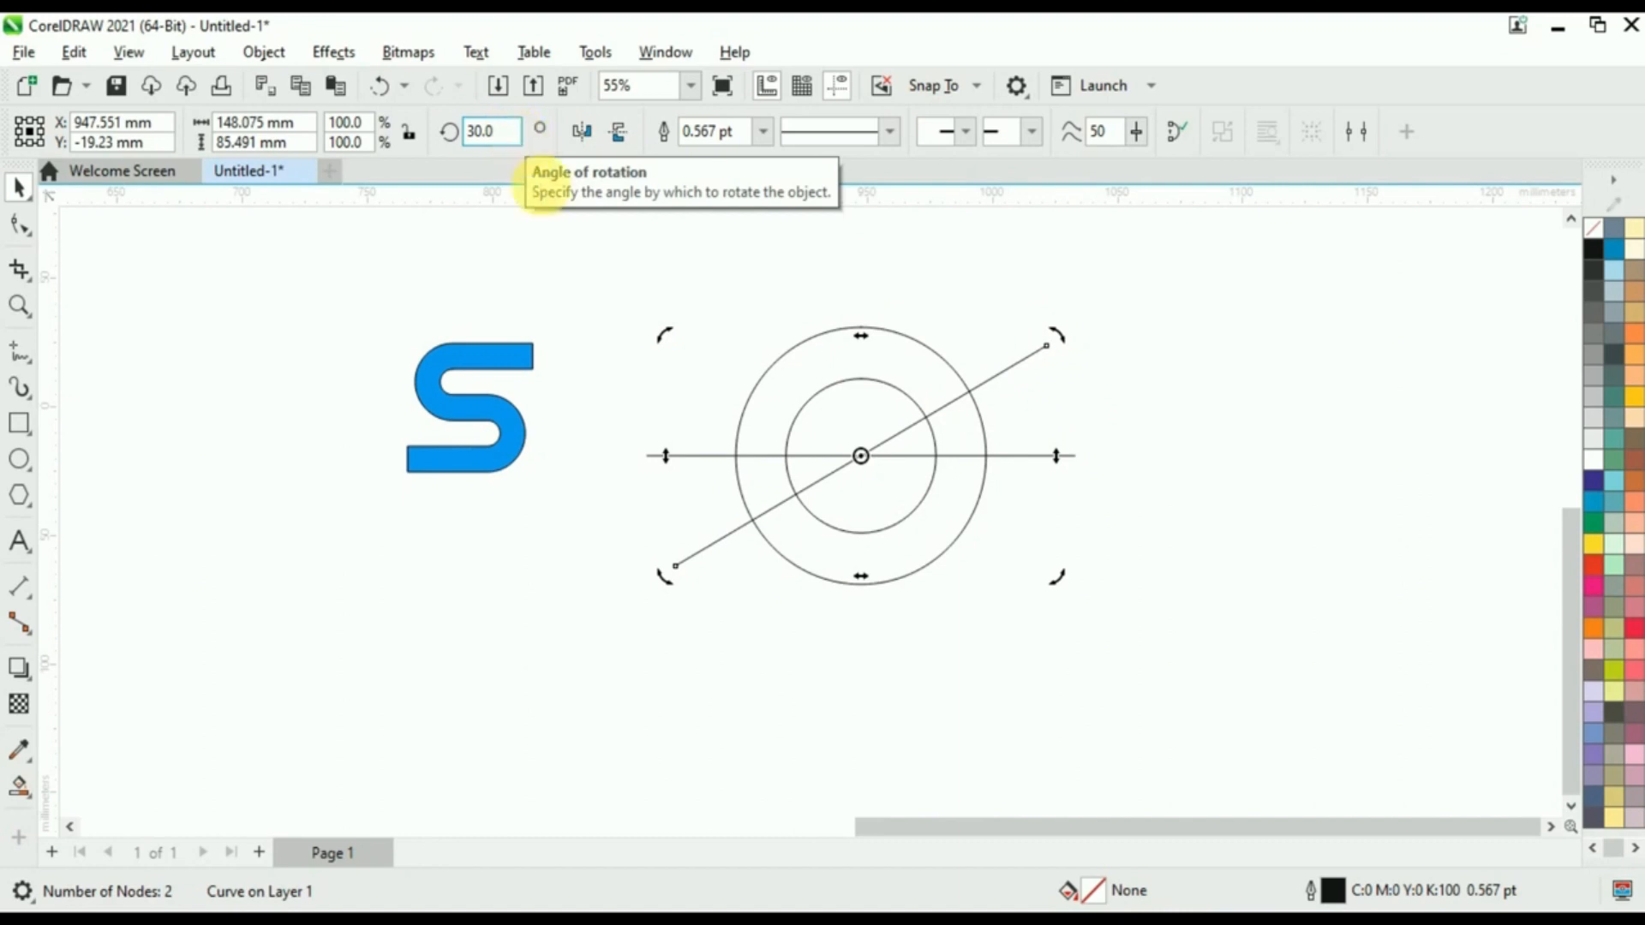
key("KP_Add")
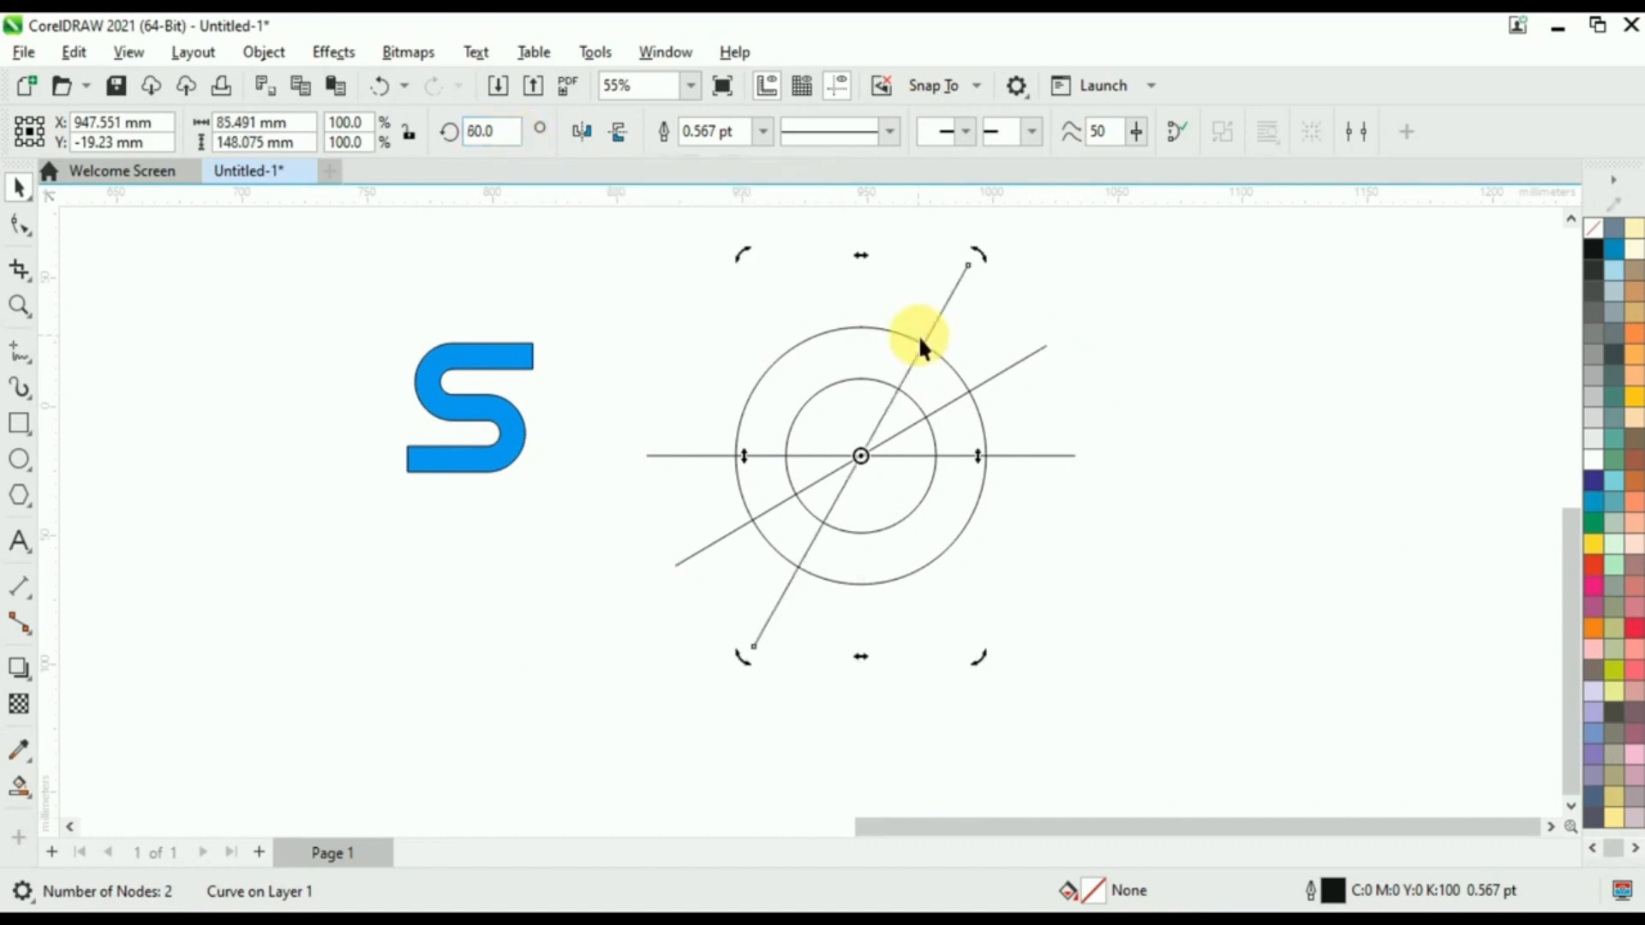
key("ctrl+r")
key("ctrl+r")
key("ctrl+r")
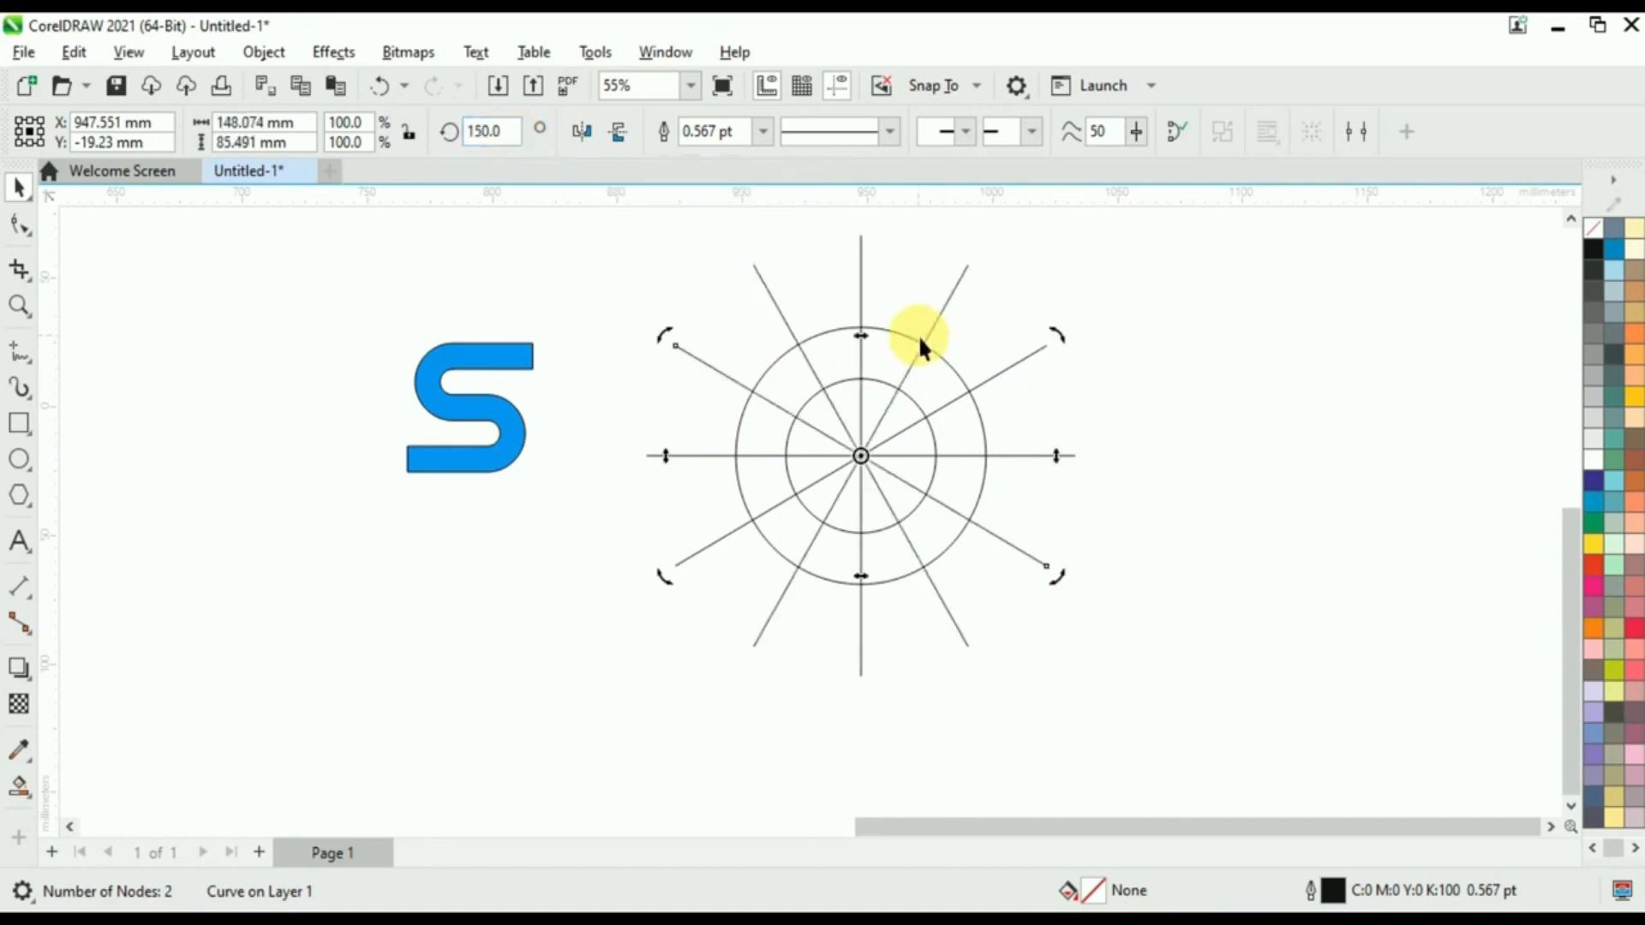
left_click(963, 273)
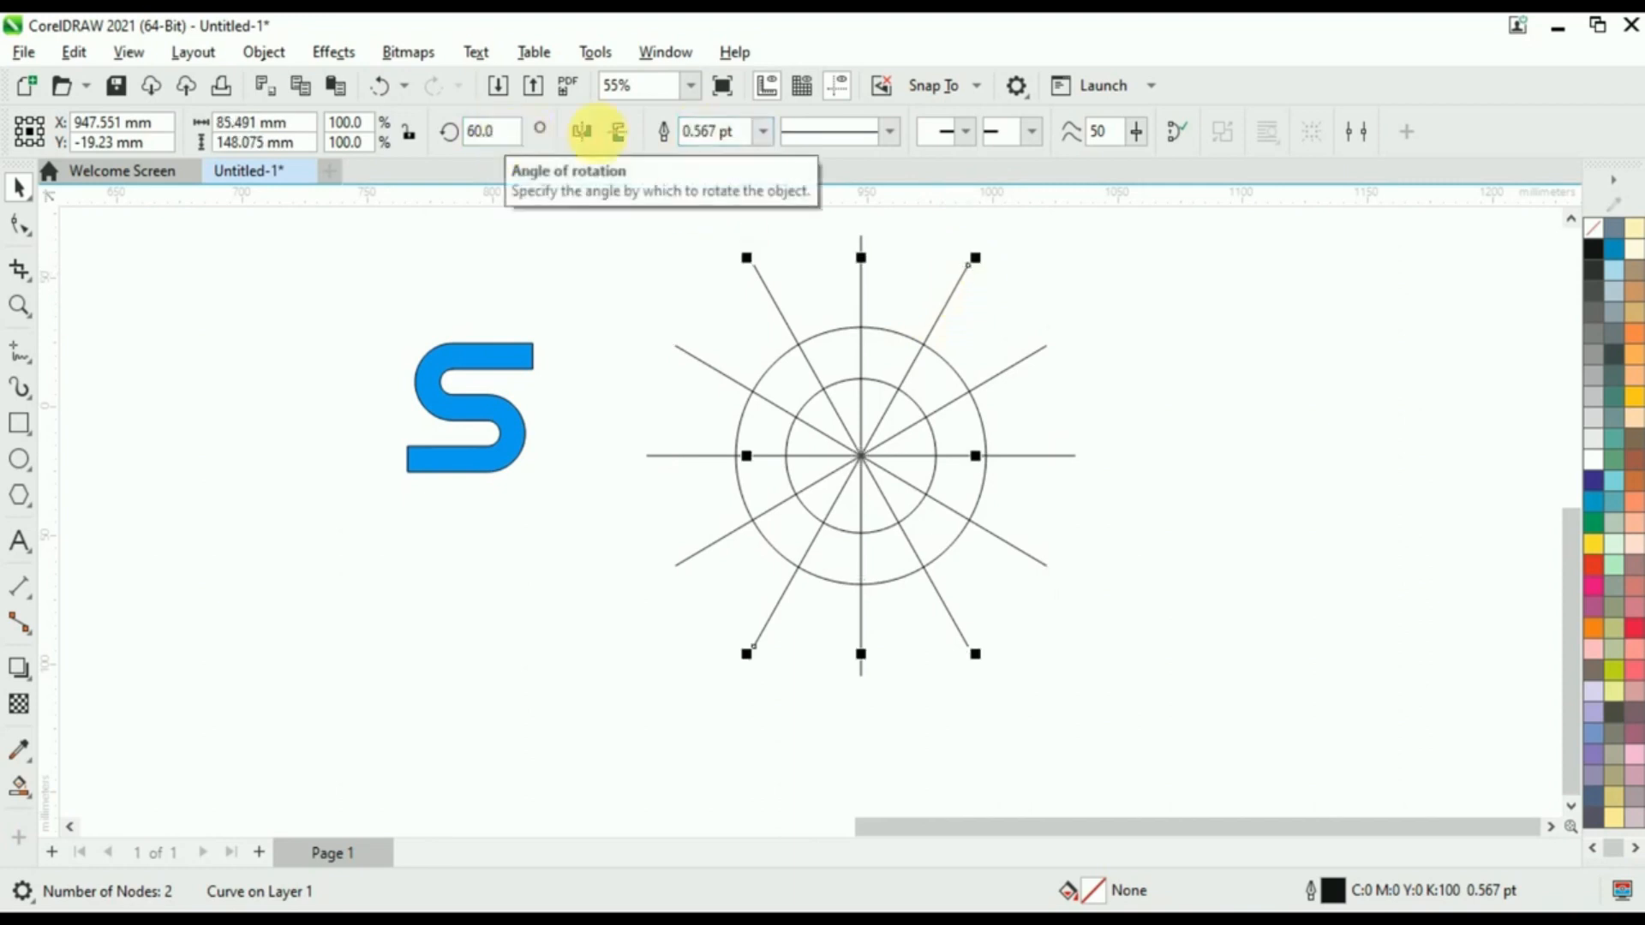
left_click(861, 267)
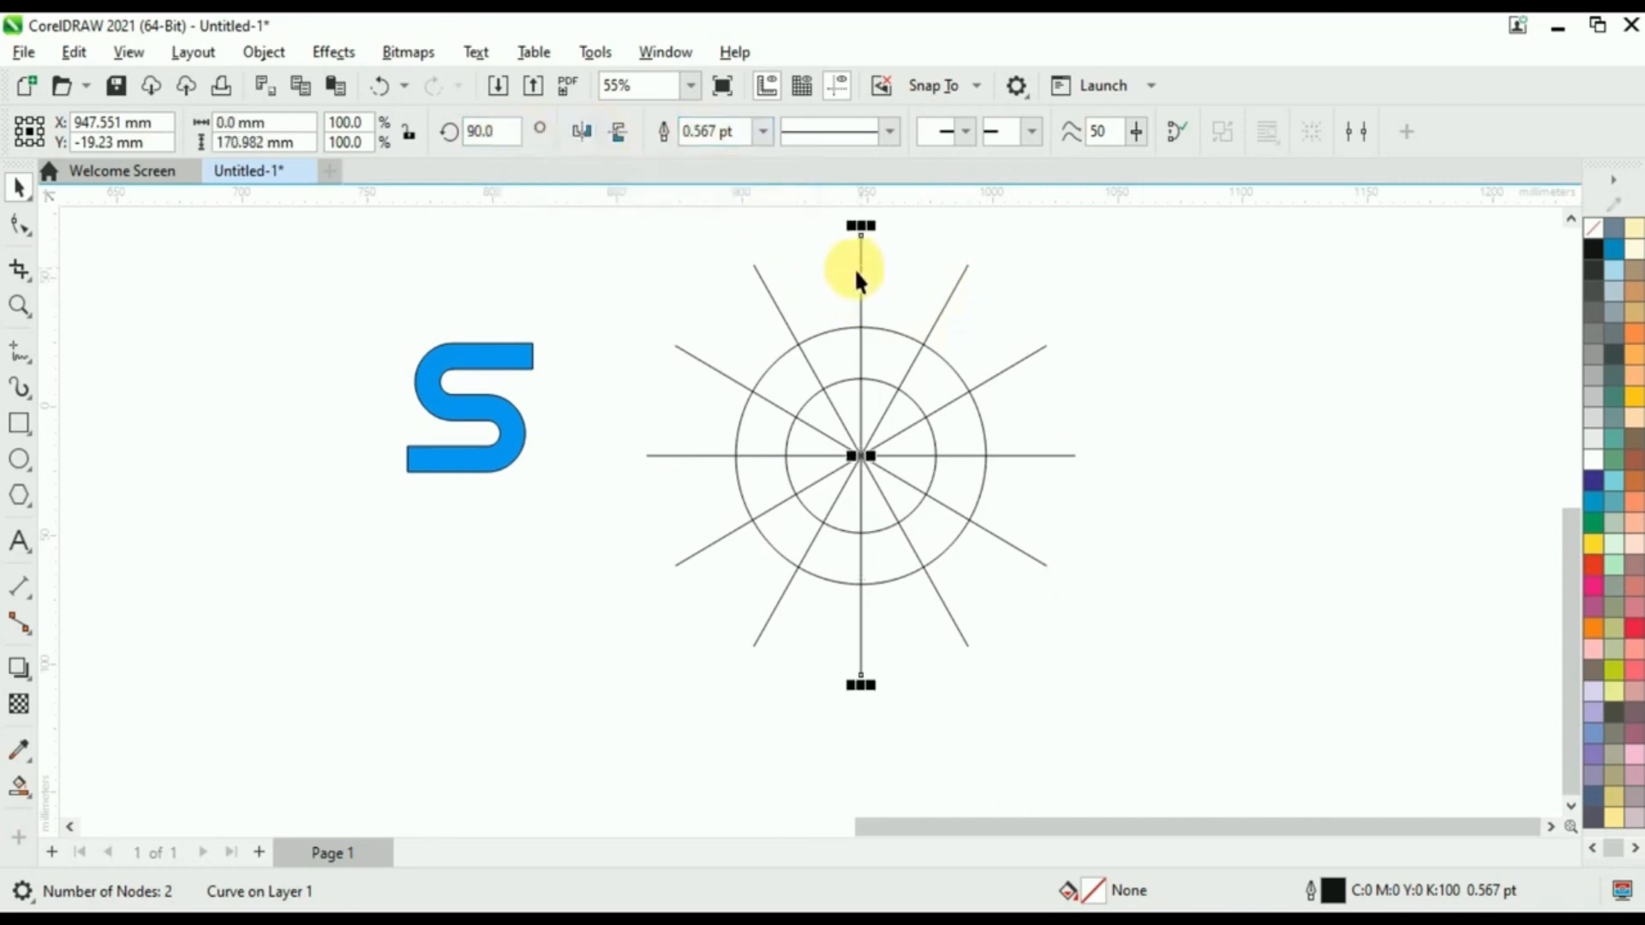
left_click(769, 295)
left_click(710, 368)
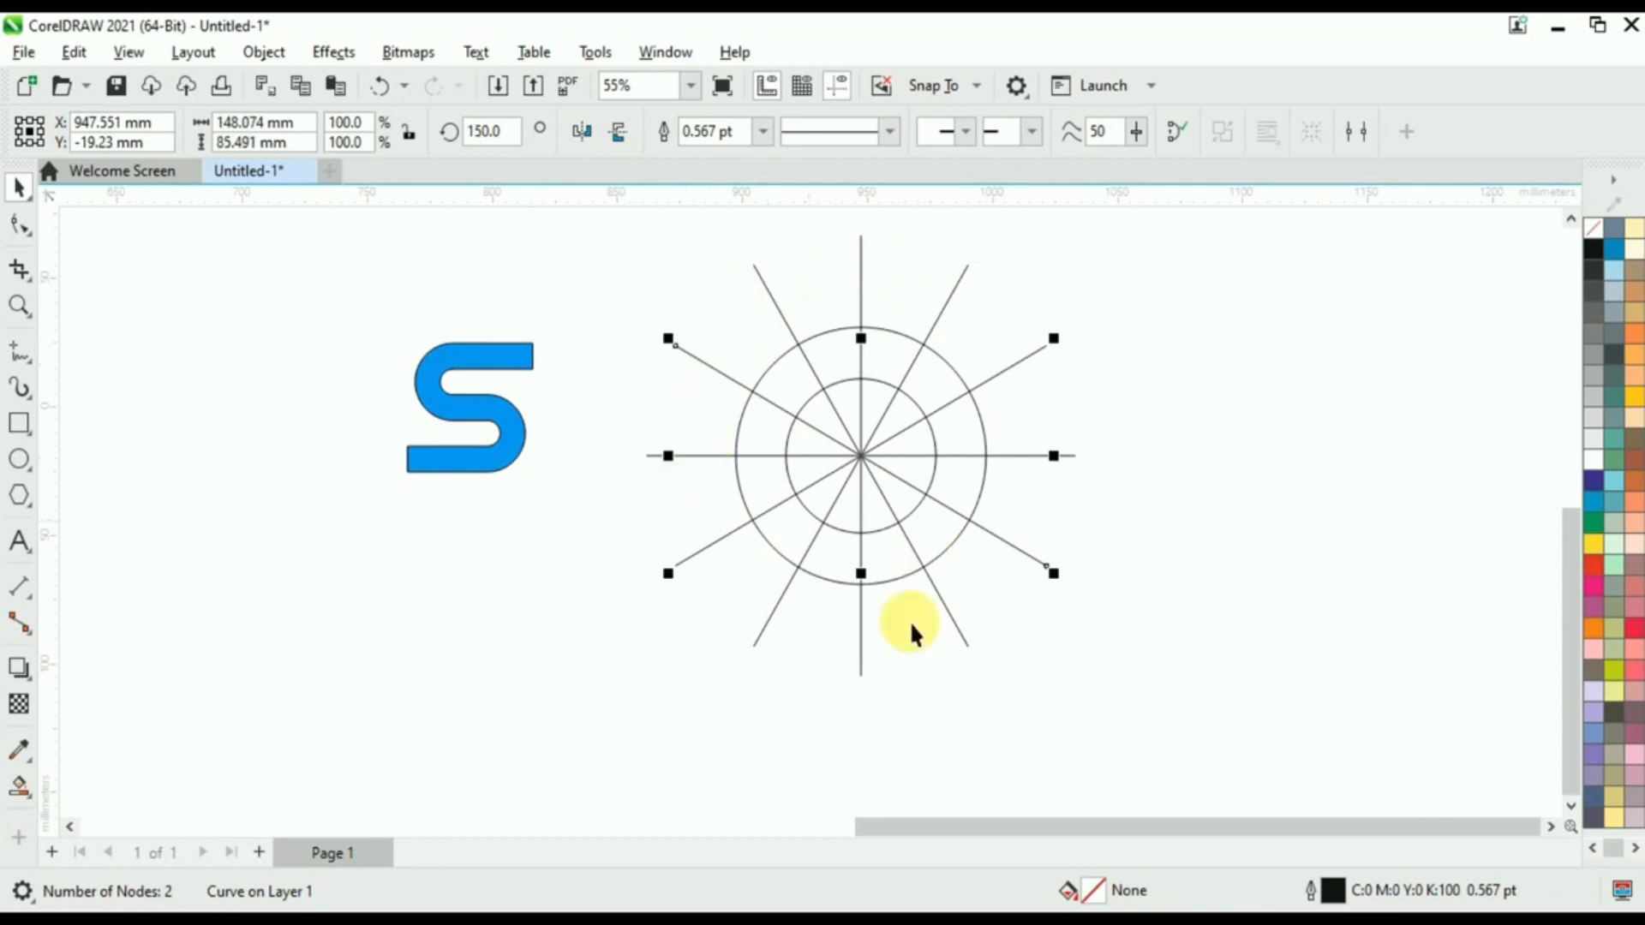
- Cut the ring into segments along all the construction lines with Back Minus Front
scroll(722, 736, "down", 1)
left_click(783, 289)
left_click_drag(1040, 638, 1041, 638)
left_click_drag(1062, 722, 1061, 711)
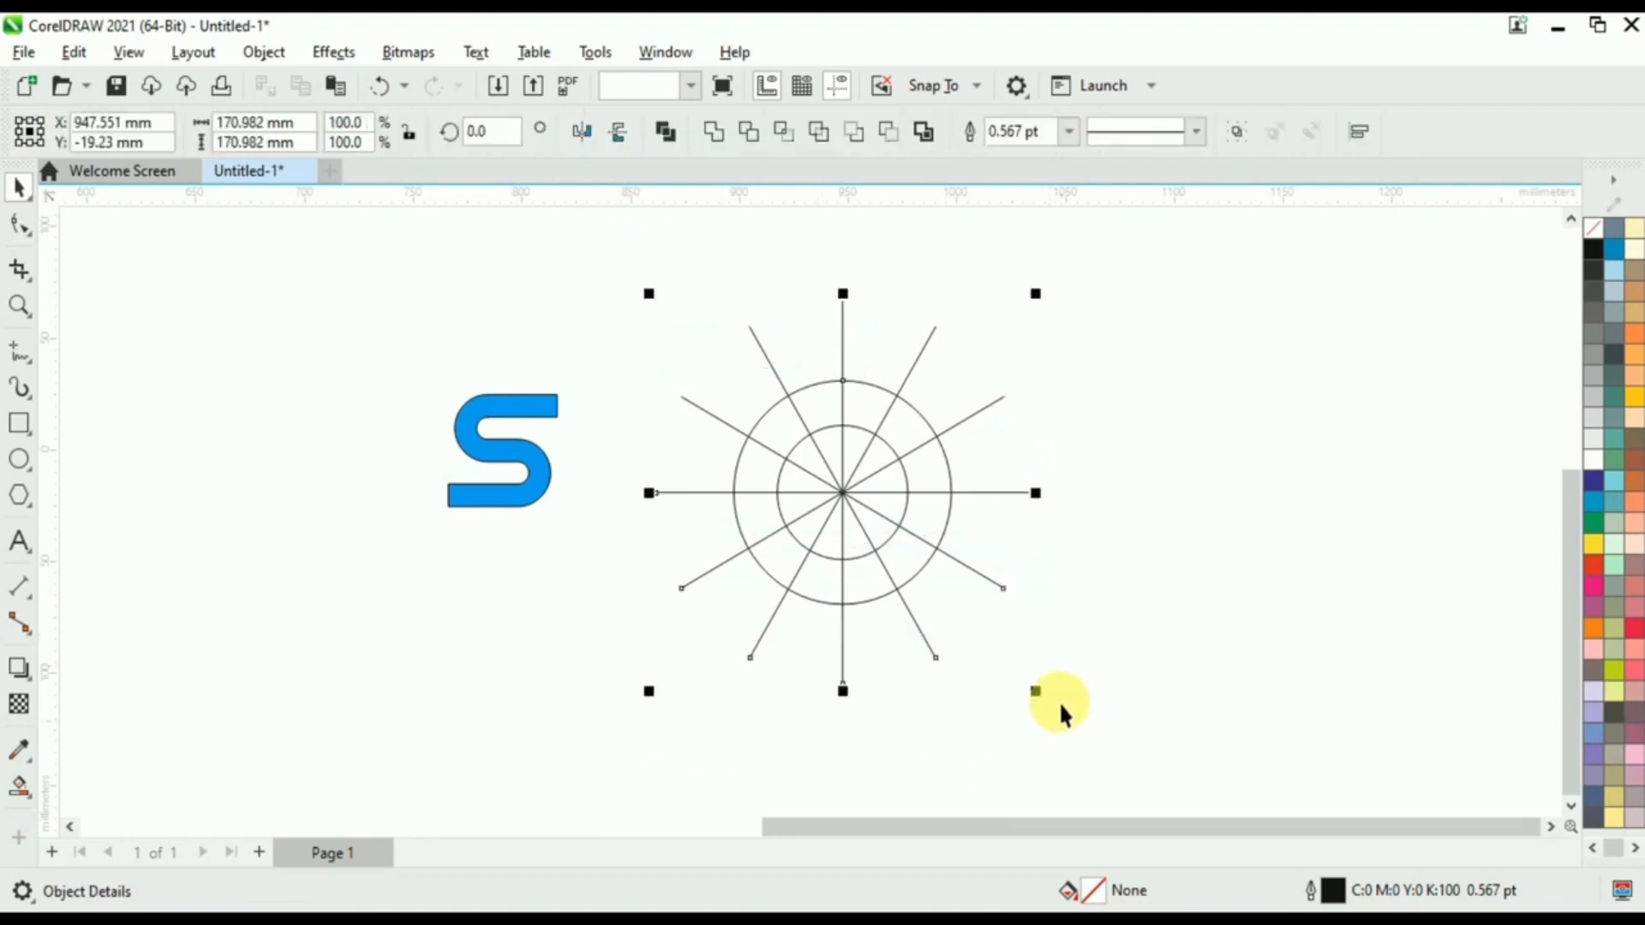
left_click(889, 131)
scroll(837, 458, "up", 4)
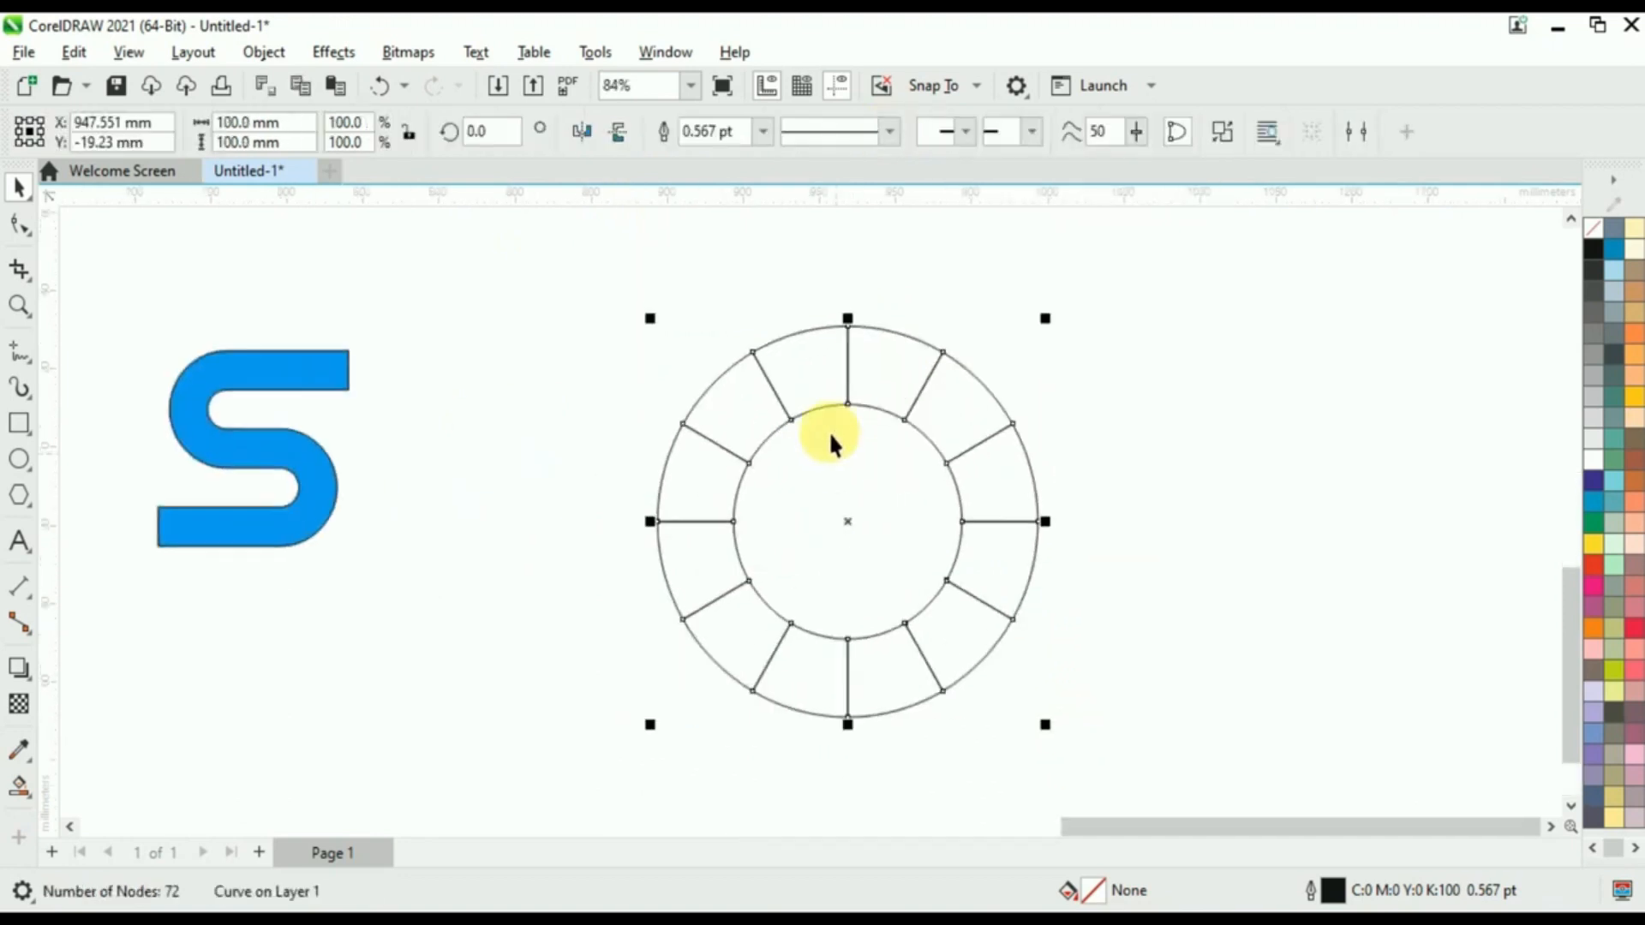
- Rotate the segmented ring slightly counterclockwise and break it apart into separate segments
left_click(833, 412)
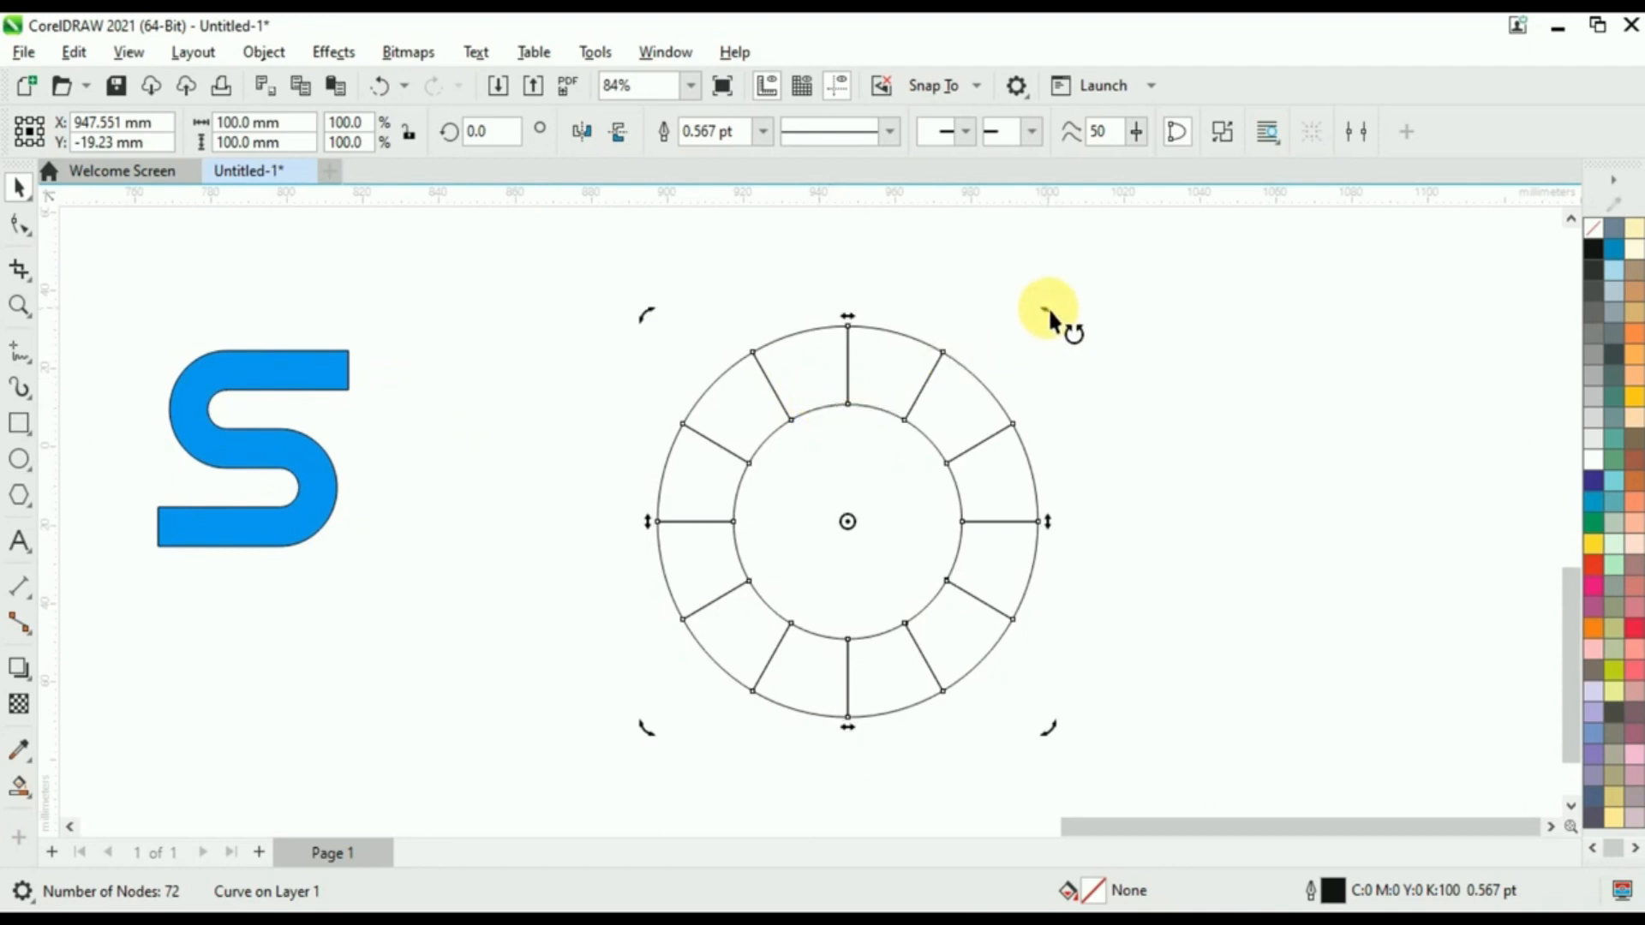
left_click_drag(1047, 307, 959, 300)
left_click(959, 313)
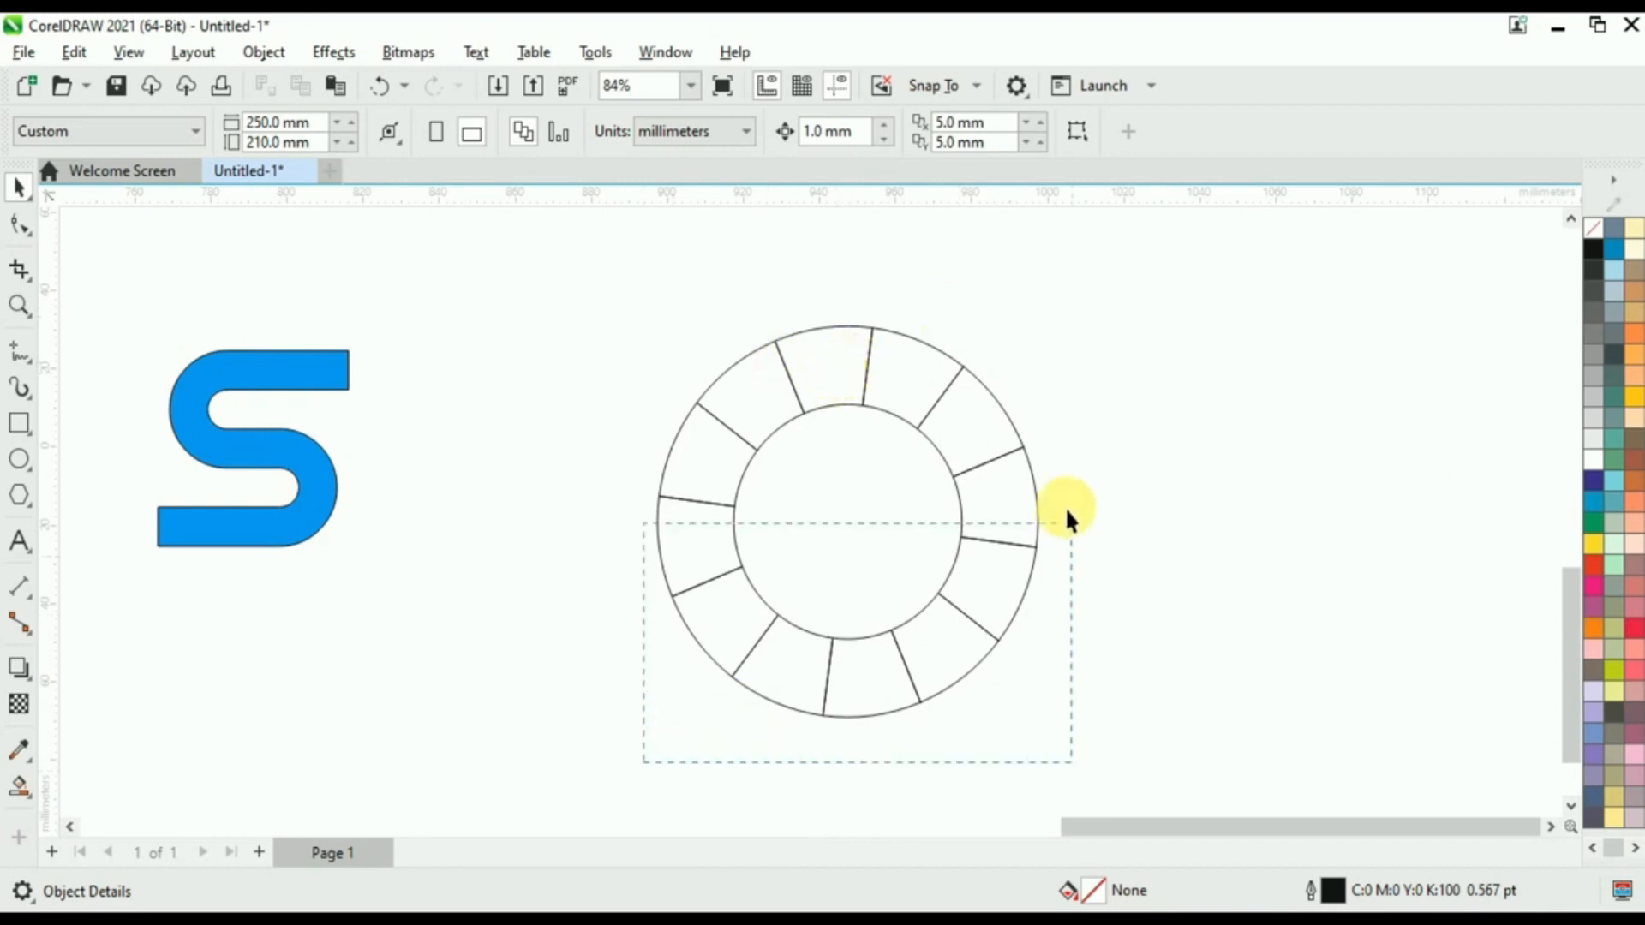
- Delete all ring segments except the single one at the top of the ring
left_click_drag(1061, 411, 1057, 374)
key("Delete")
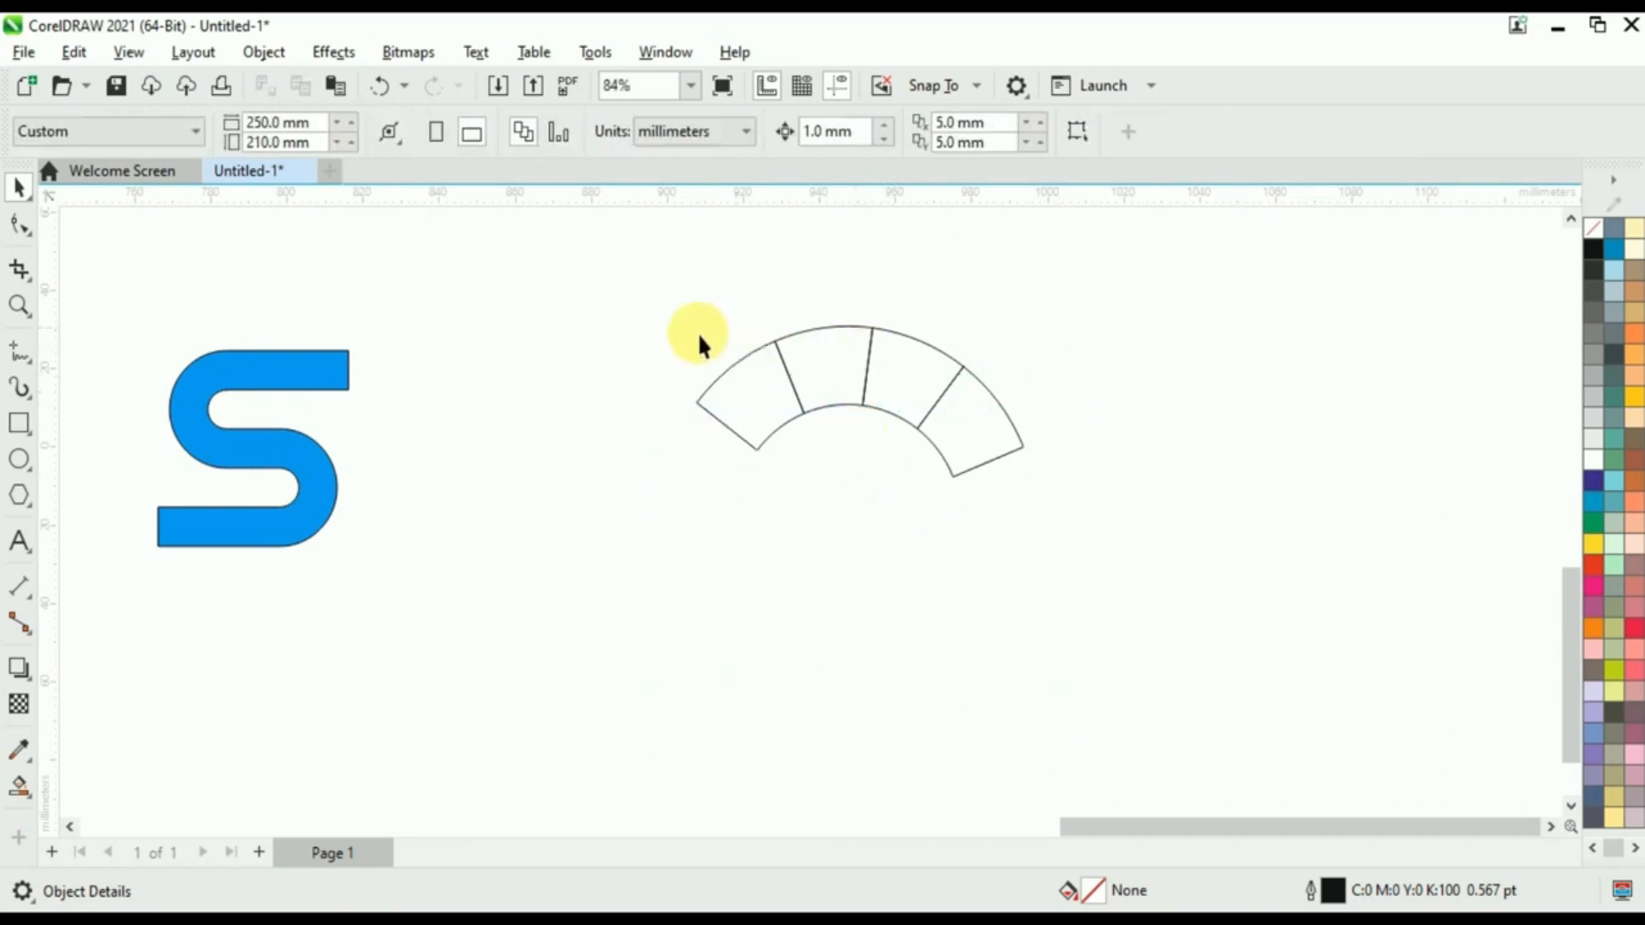
left_click(747, 373)
key("Delete")
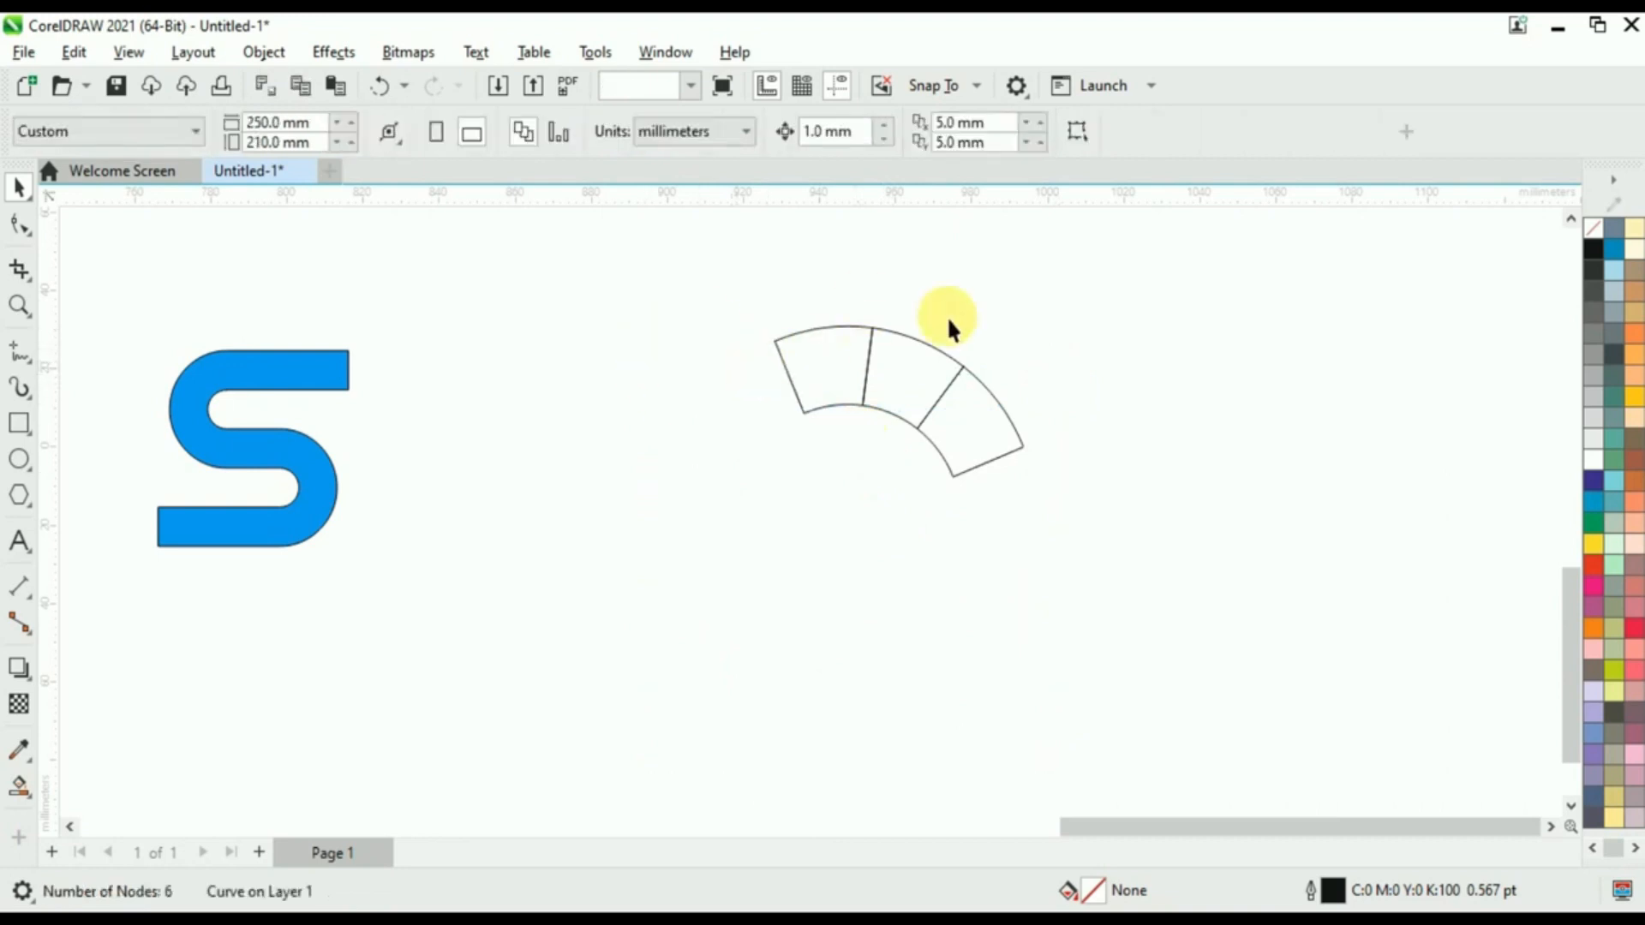
left_click(905, 336)
key("Delete")
left_click(1008, 413)
key("Delete")
left_click(823, 329)
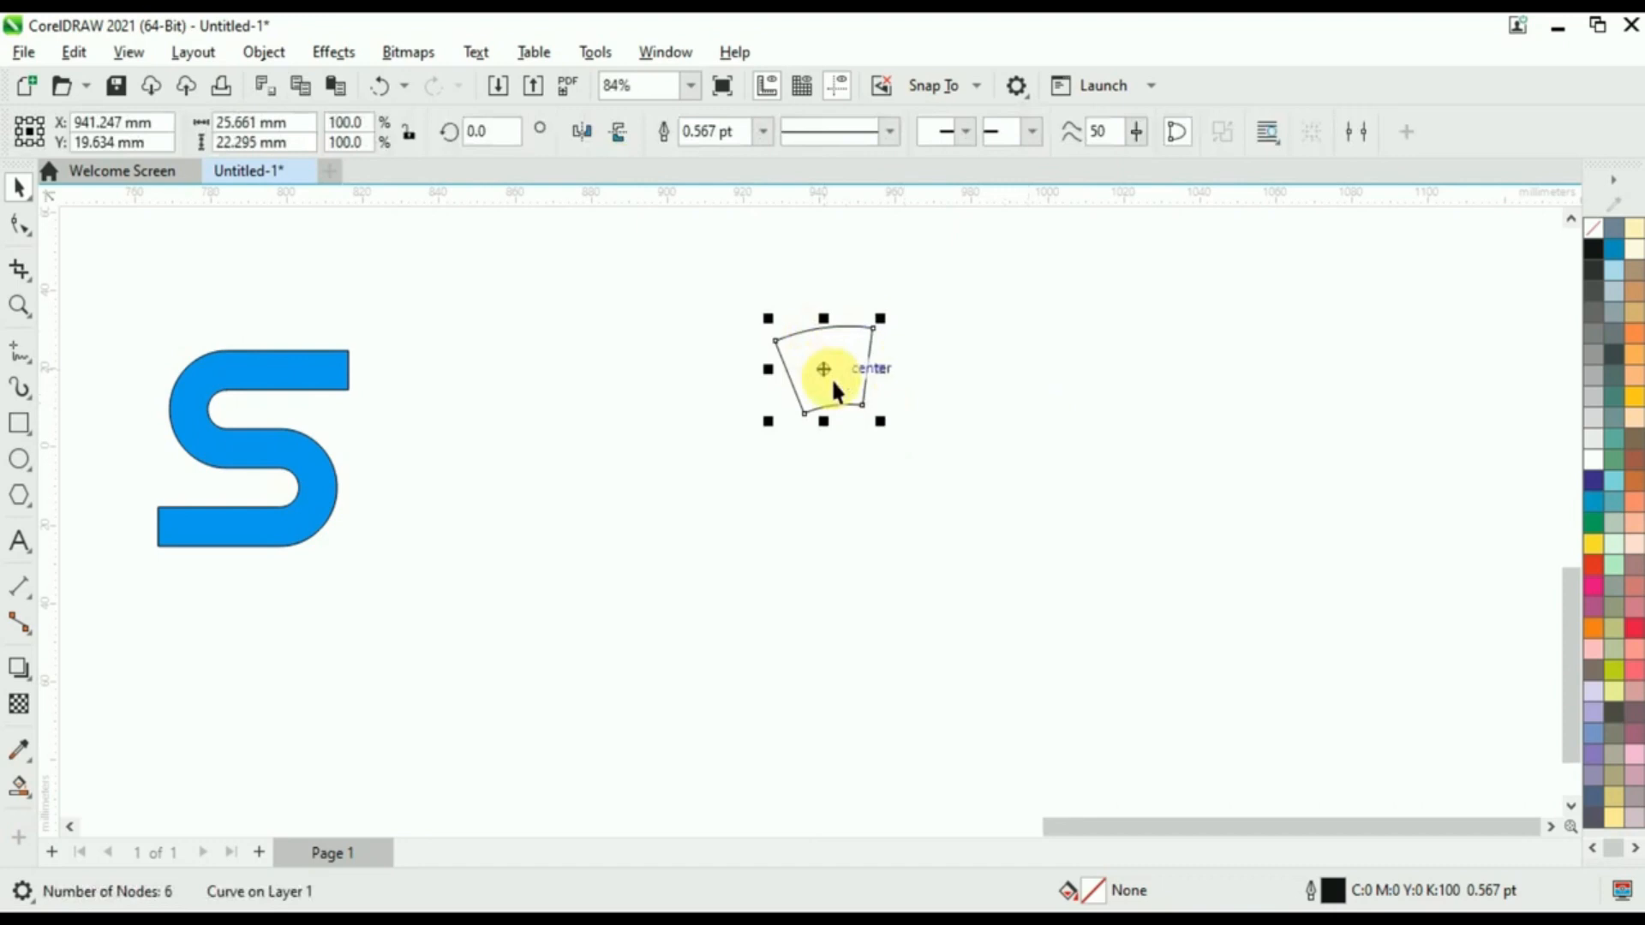
- Paste the 60 mm circle and seat the segment on its upper edge with a rotation of 351.173 degrees
key("ctrl+v")
left_click_drag(548, 380, 561, 384)
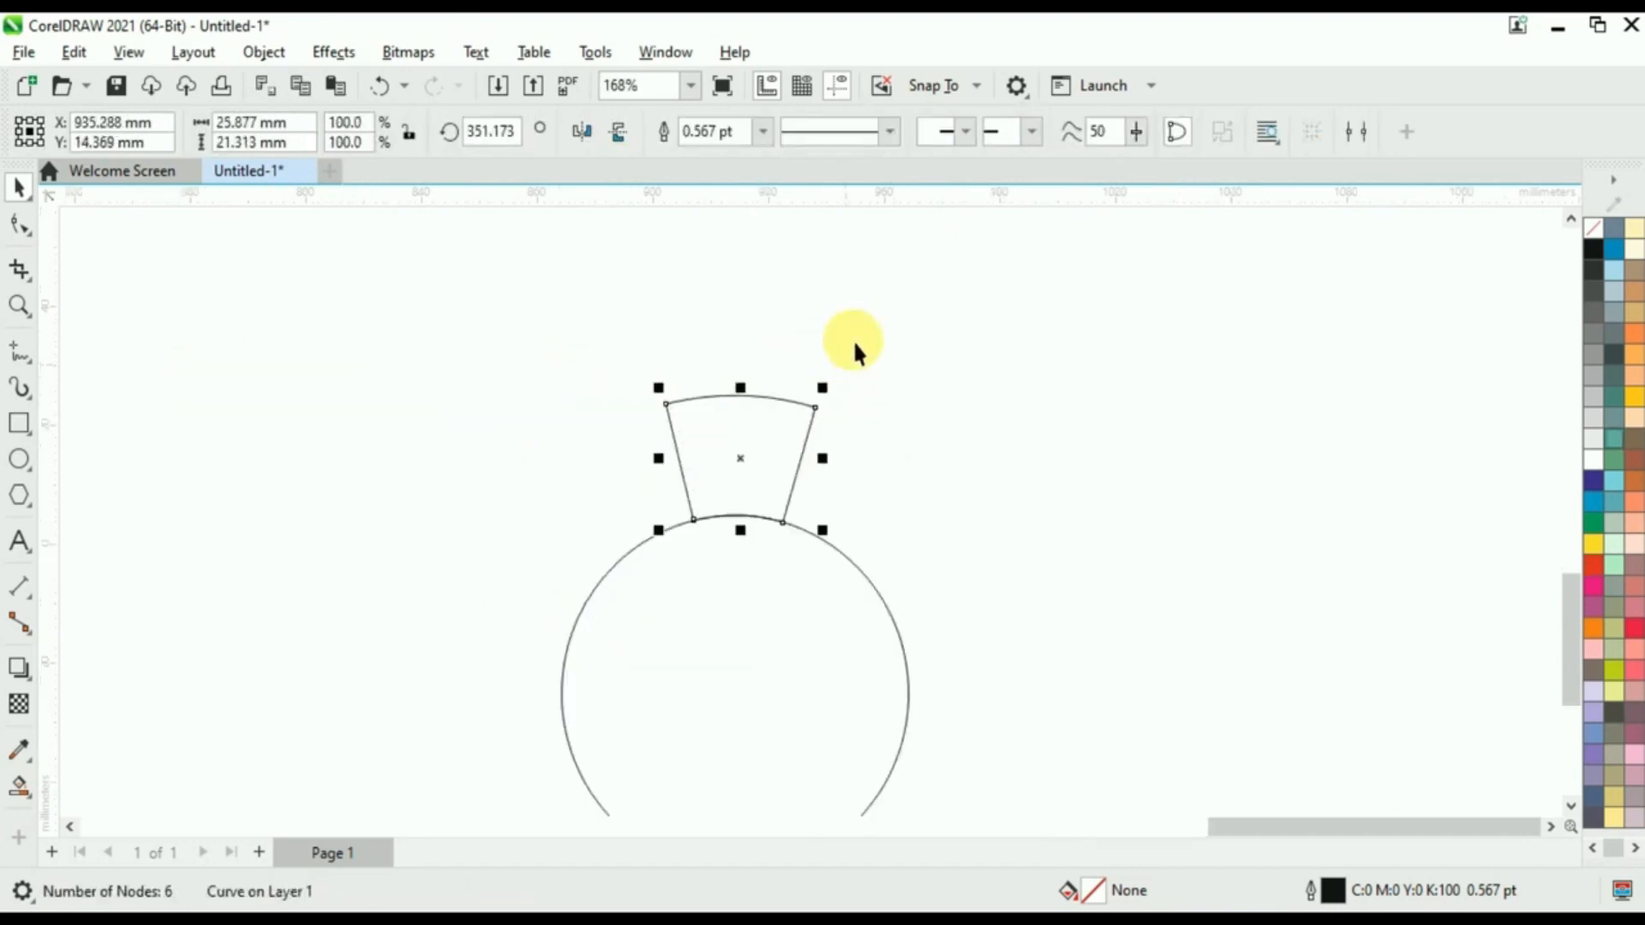
scroll(848, 371, "down", 3)
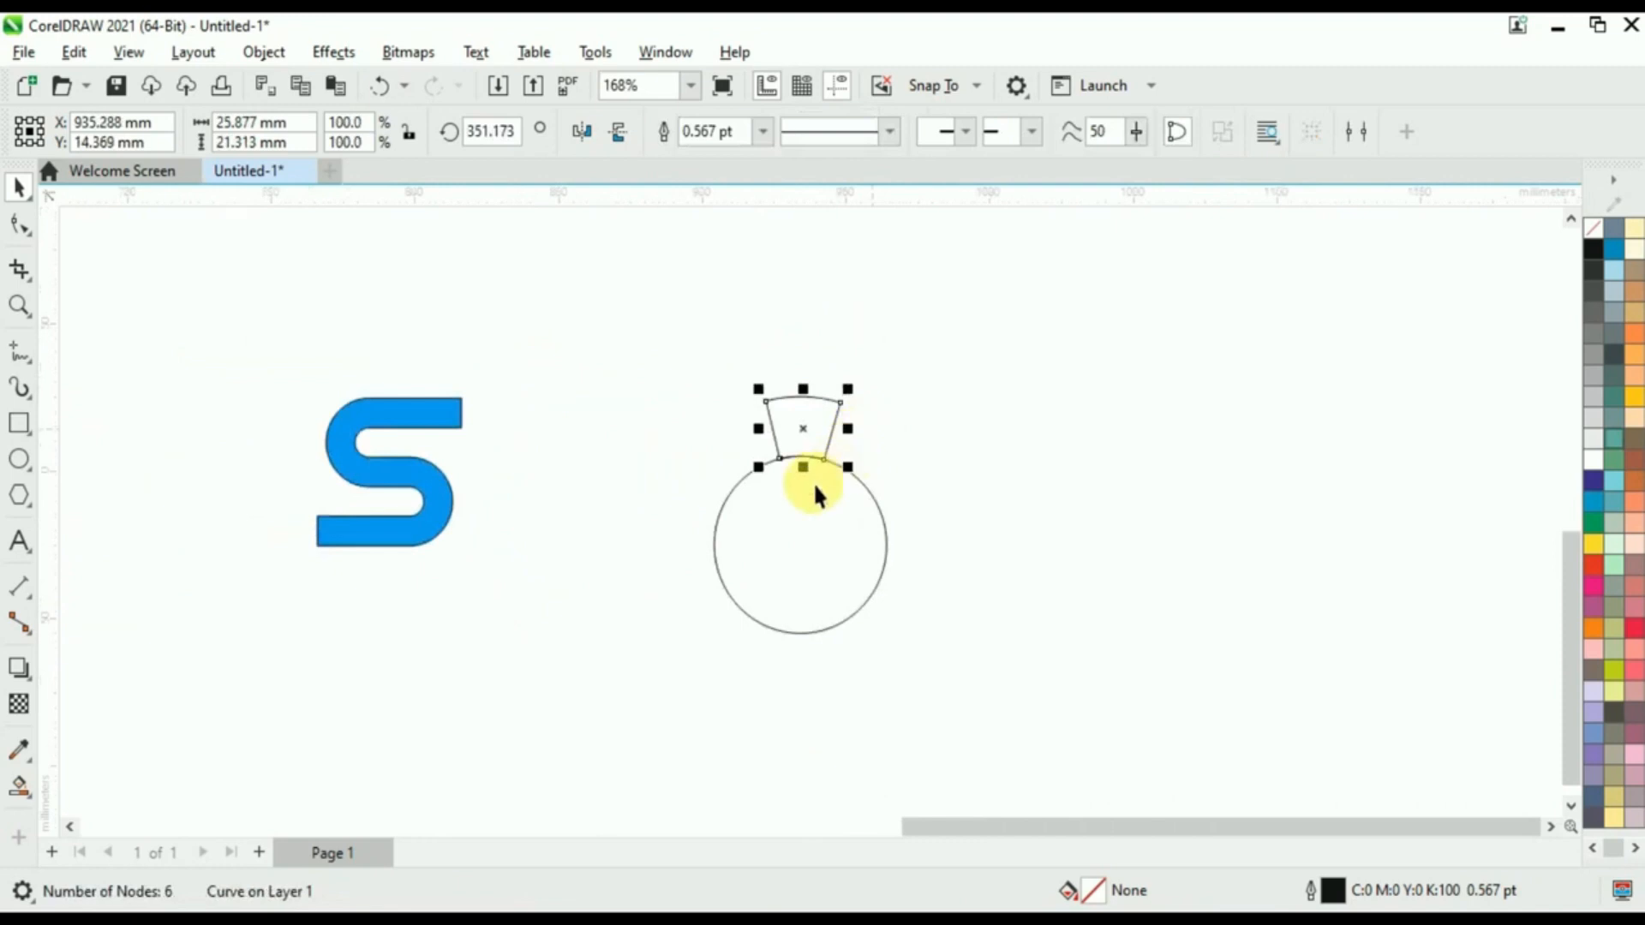
- Apply an envelope to the blue S, created from the shape of the ring segment
left_click(445, 494)
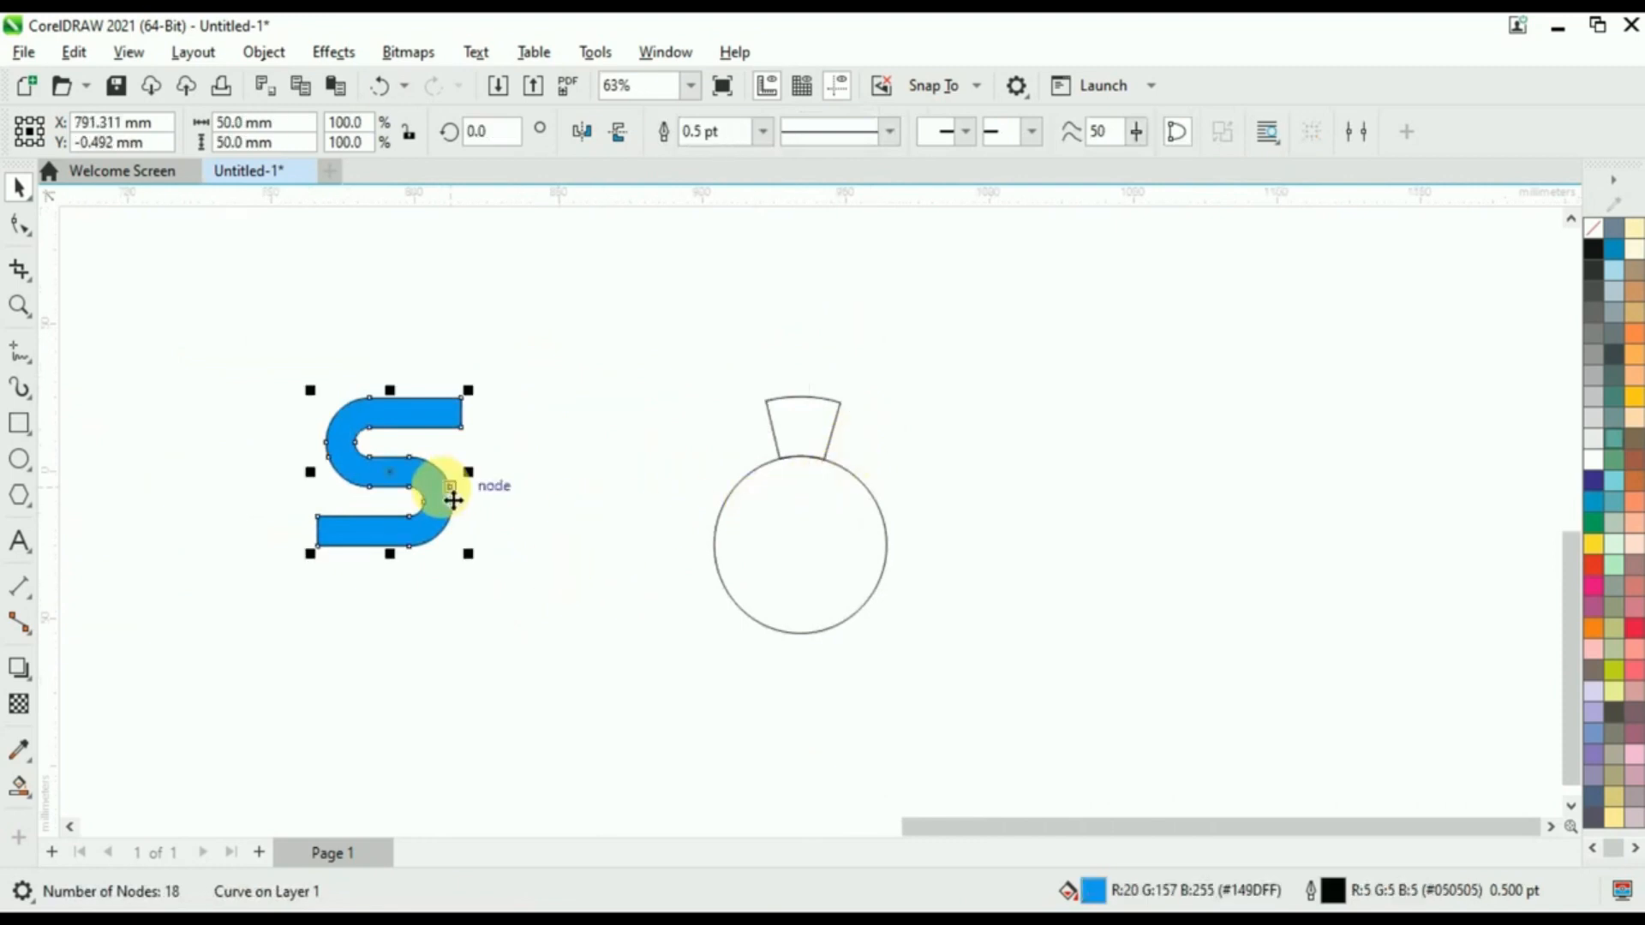
left_click(333, 52)
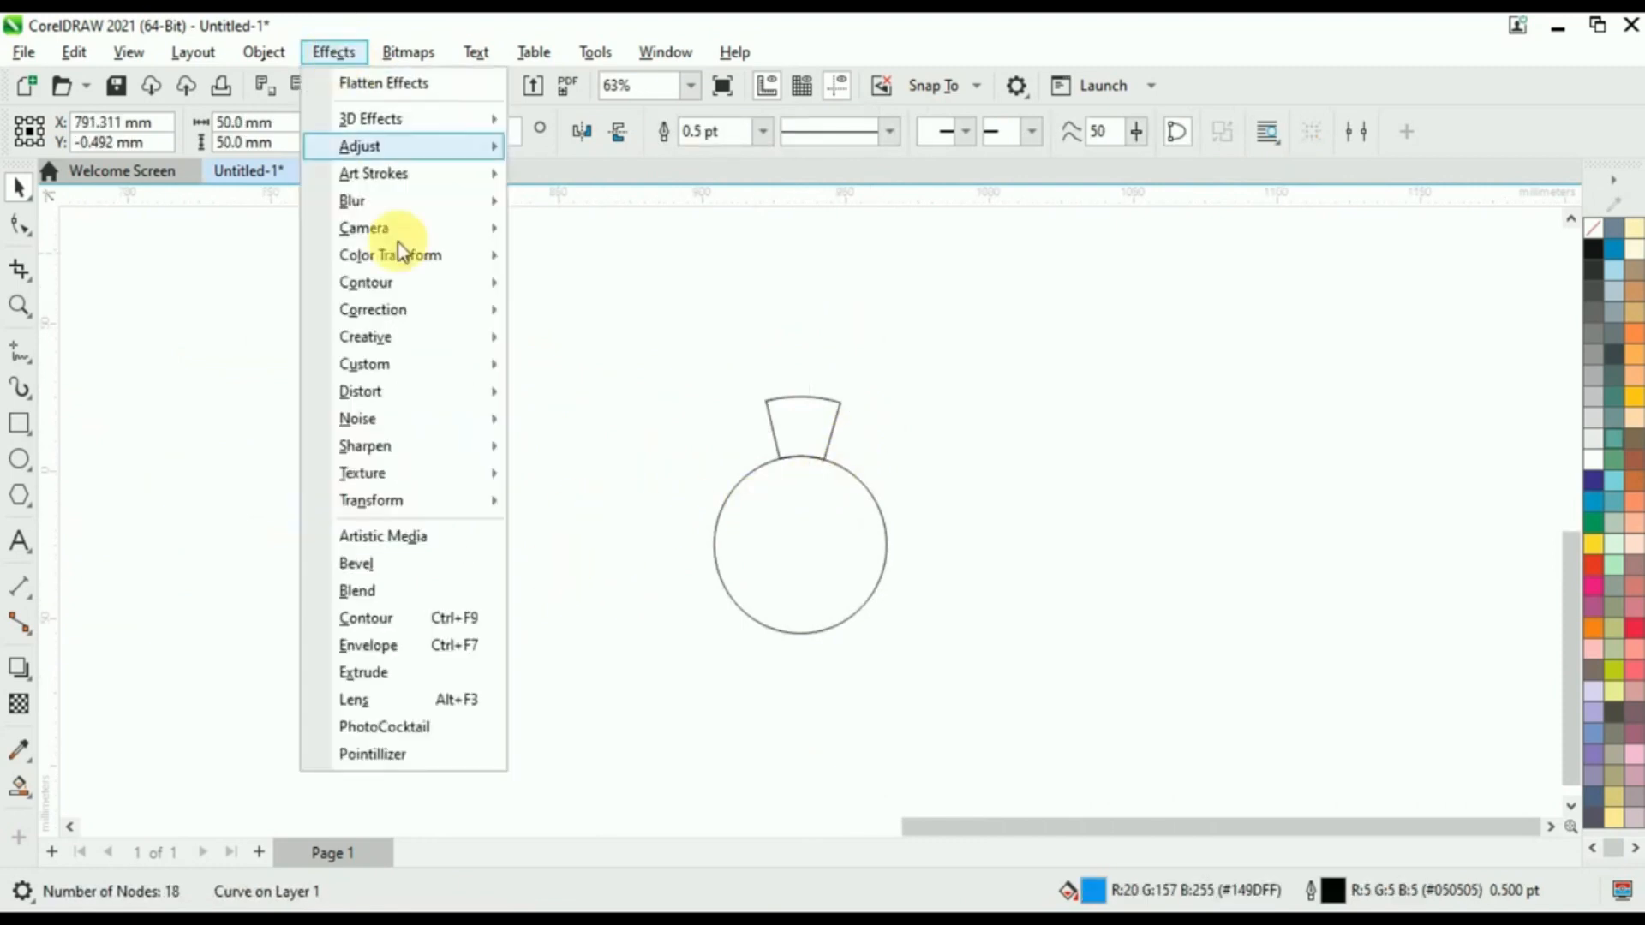
left_click(417, 645)
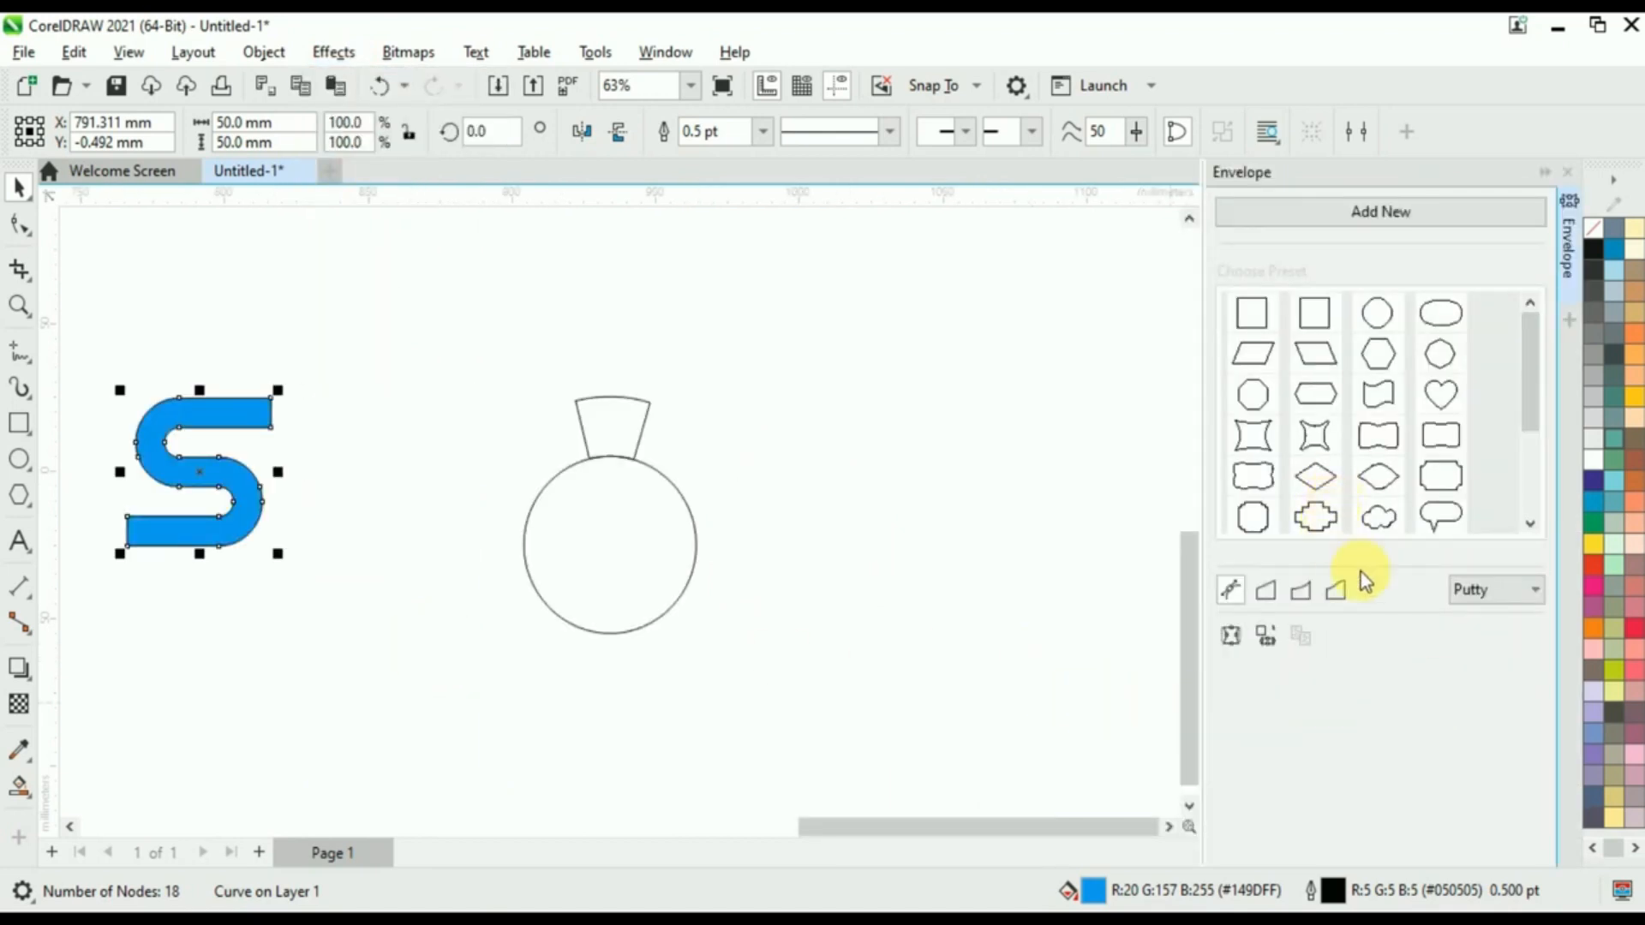
left_click(1266, 636)
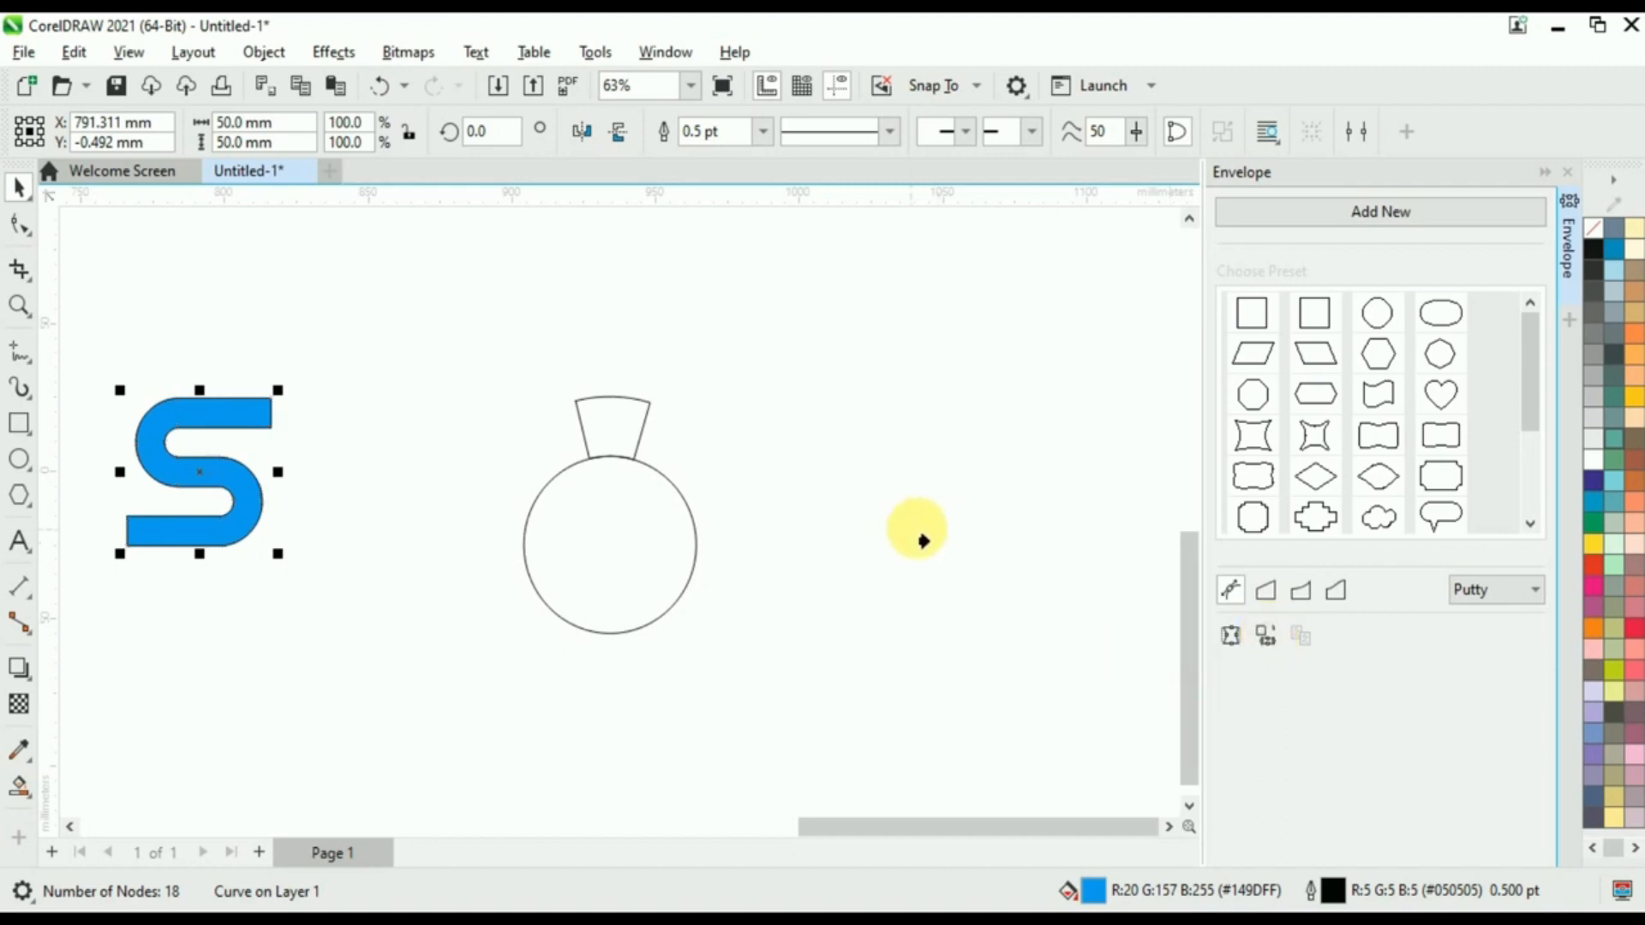
left_click(275, 398)
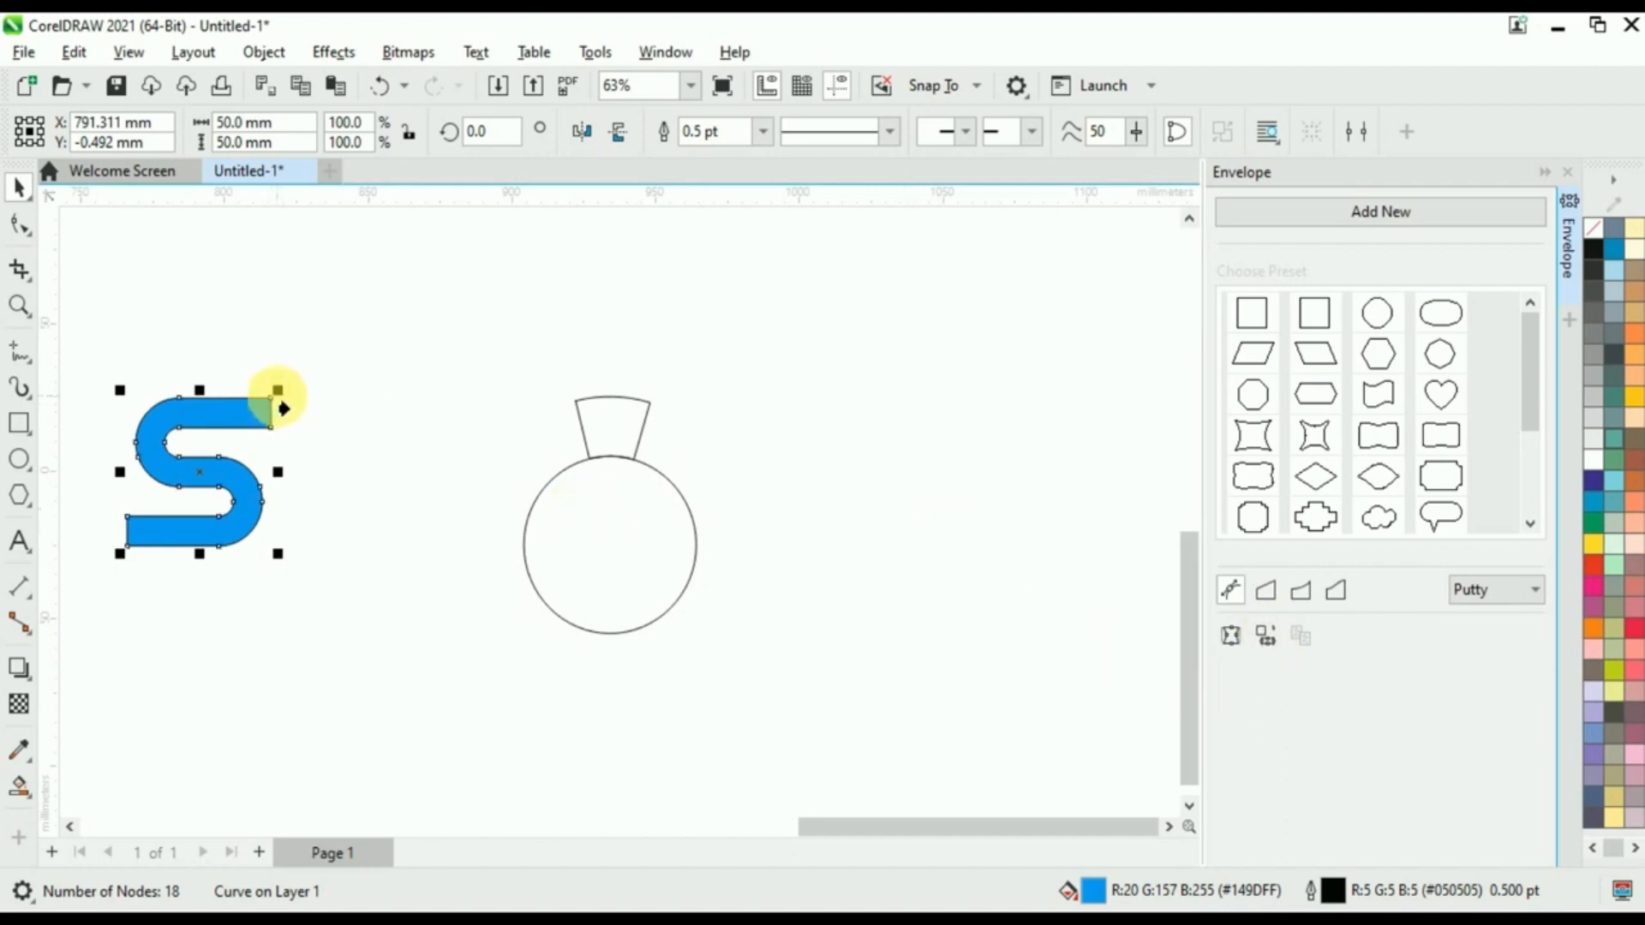
left_click(618, 411)
left_click(238, 442)
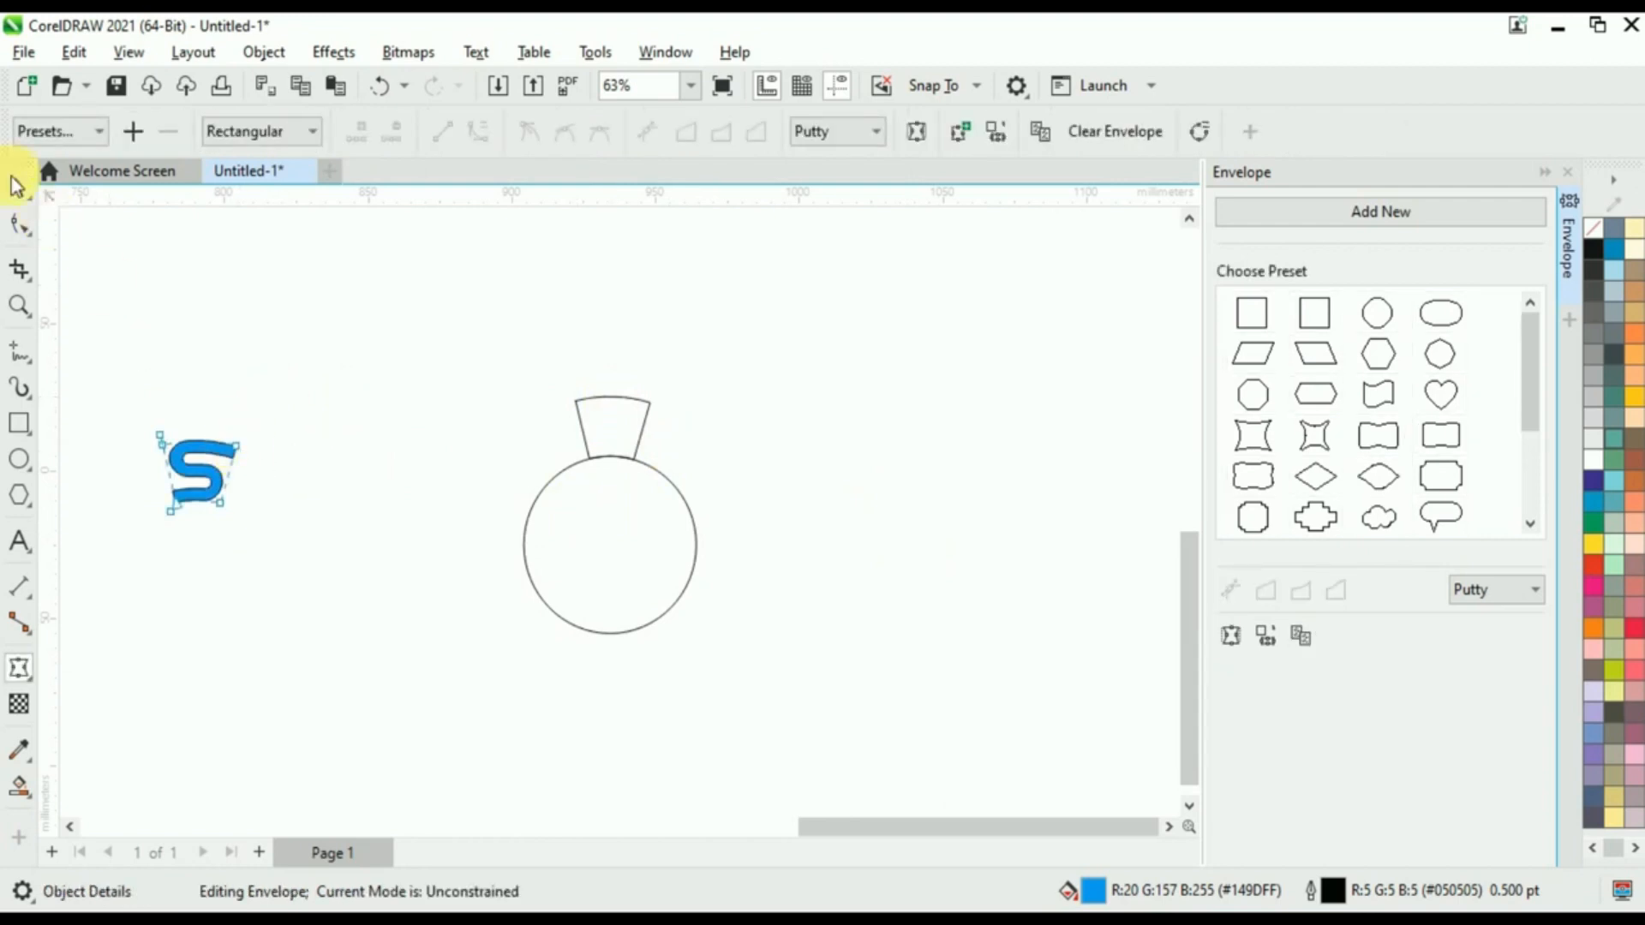
- Move the reshaped S onto the ring segment above the circle, aligning it with the segment's edges
left_click(17, 184)
left_click(245, 463)
left_click_drag(246, 458, 646, 403)
scroll(603, 433, "up", 4)
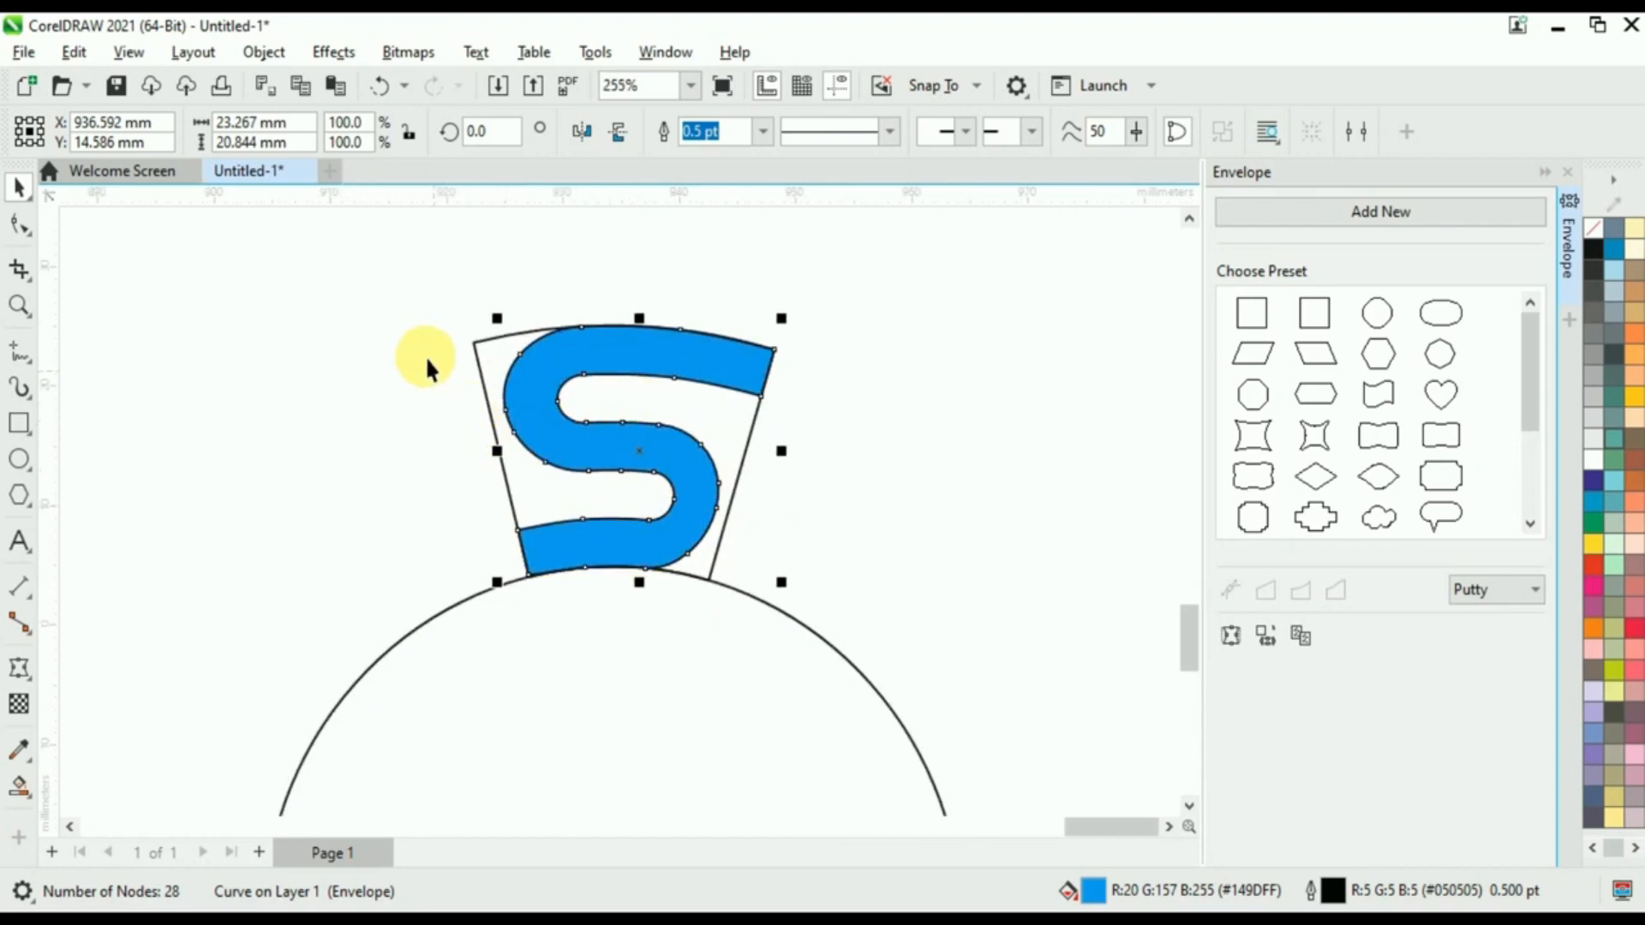
- Convert the outline of the S to an object and weld it with the blue letter shape
left_click(263, 53)
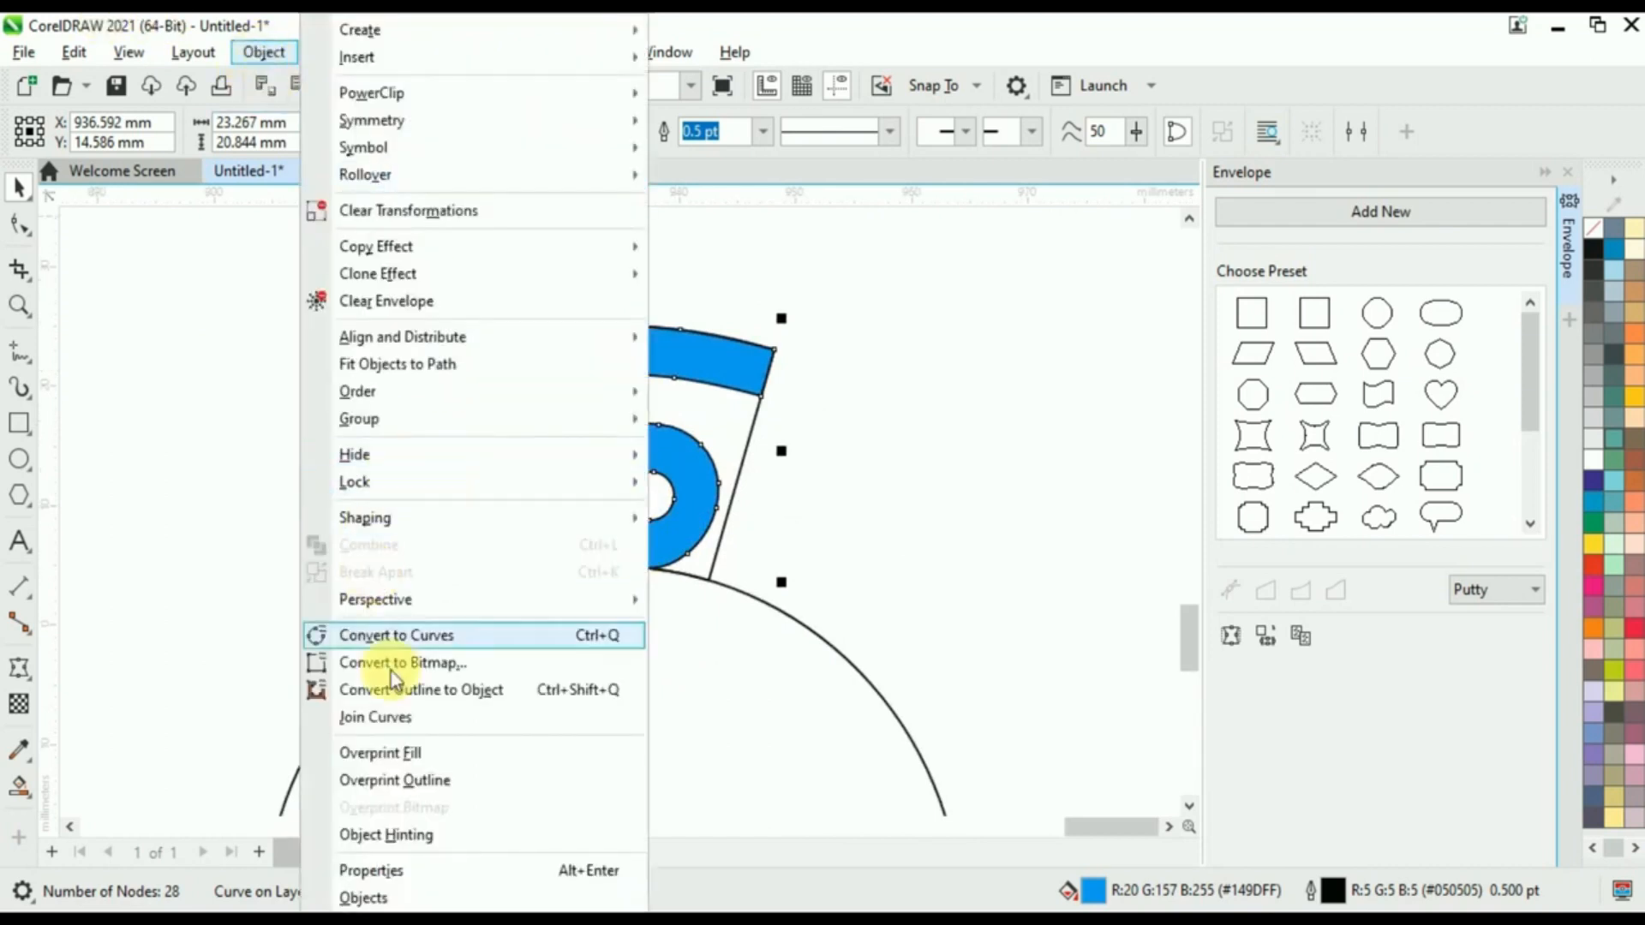
left_click(464, 691)
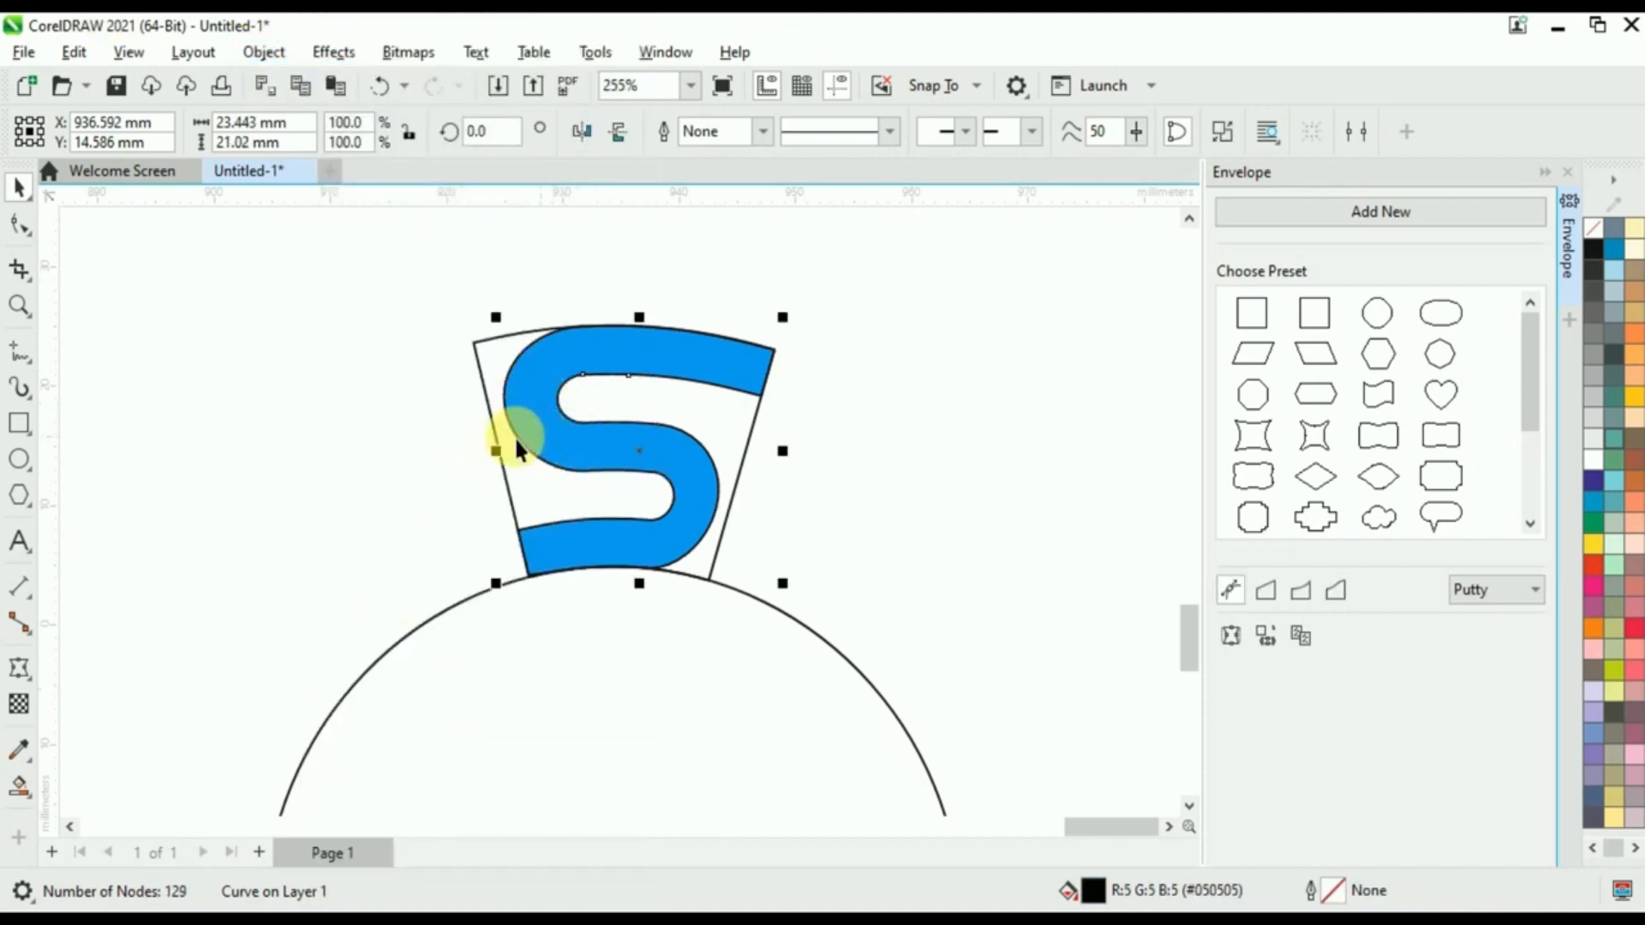
left_click(182, 327)
left_click_drag(504, 284, 759, 473)
left_click_drag(803, 603, 803, 603)
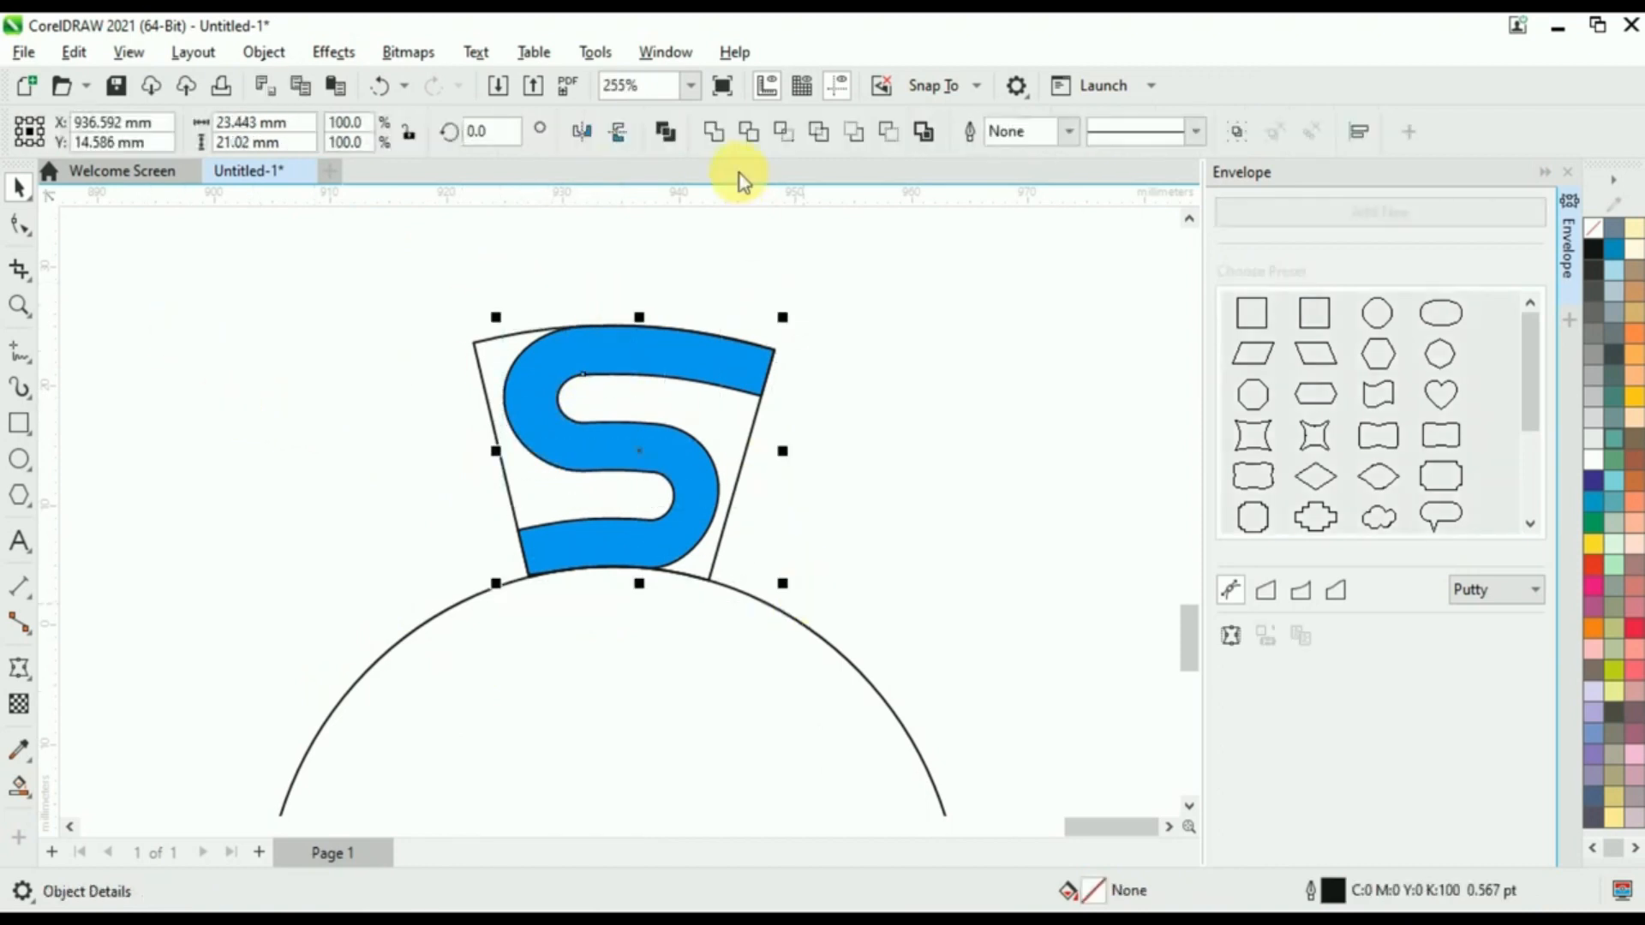
left_click(716, 132)
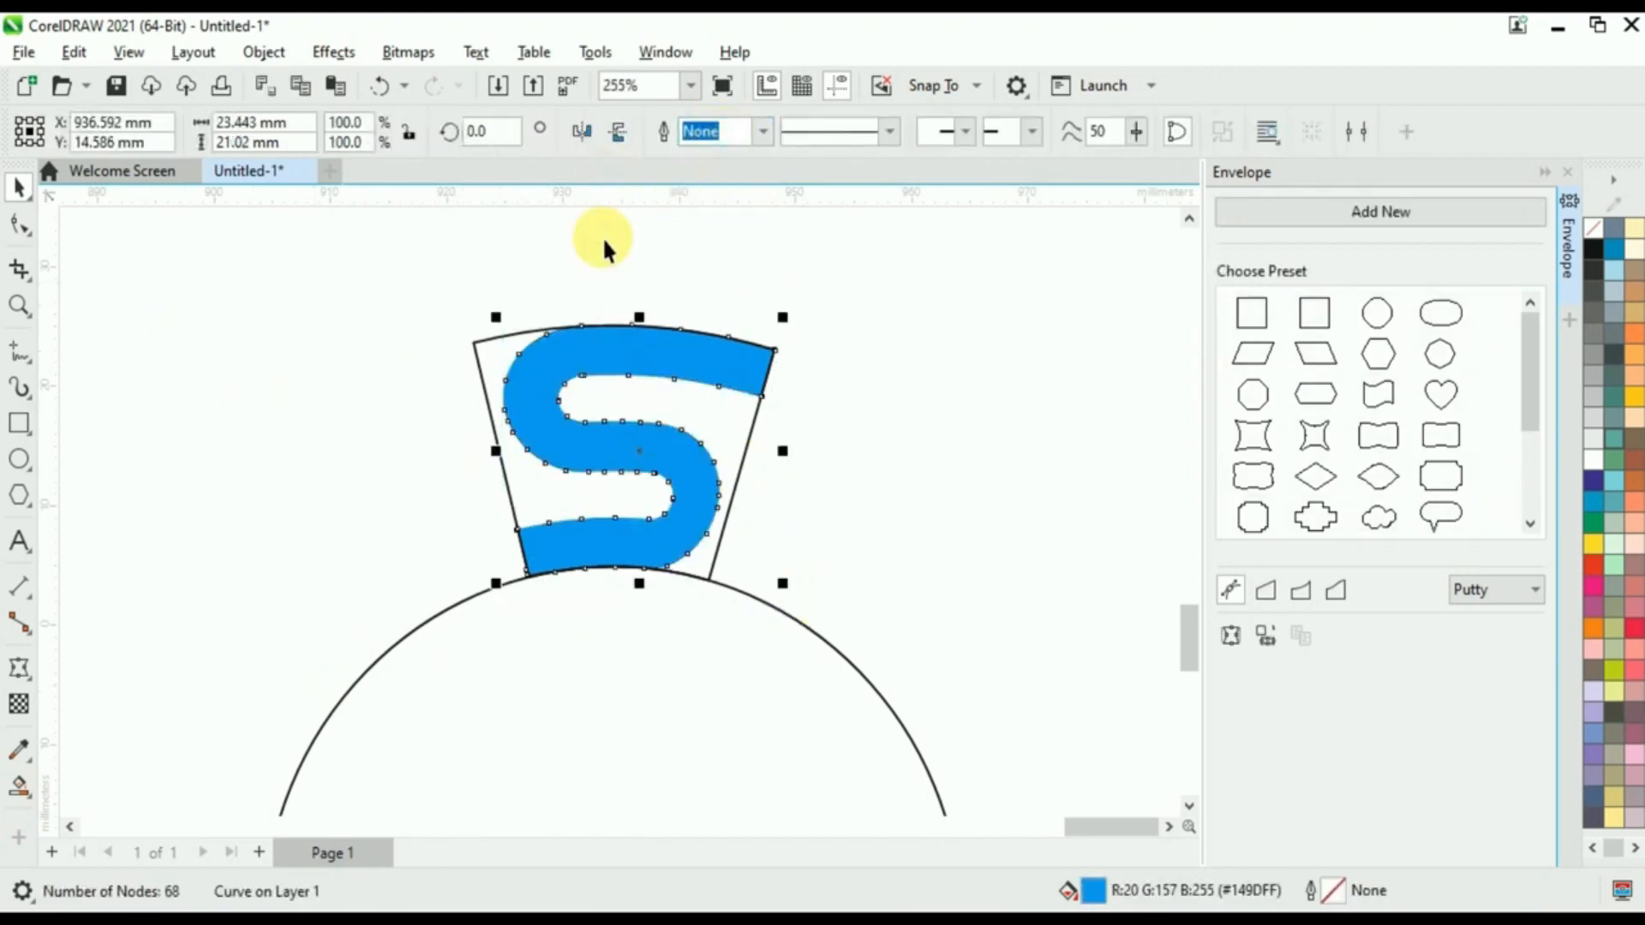
left_click(232, 288)
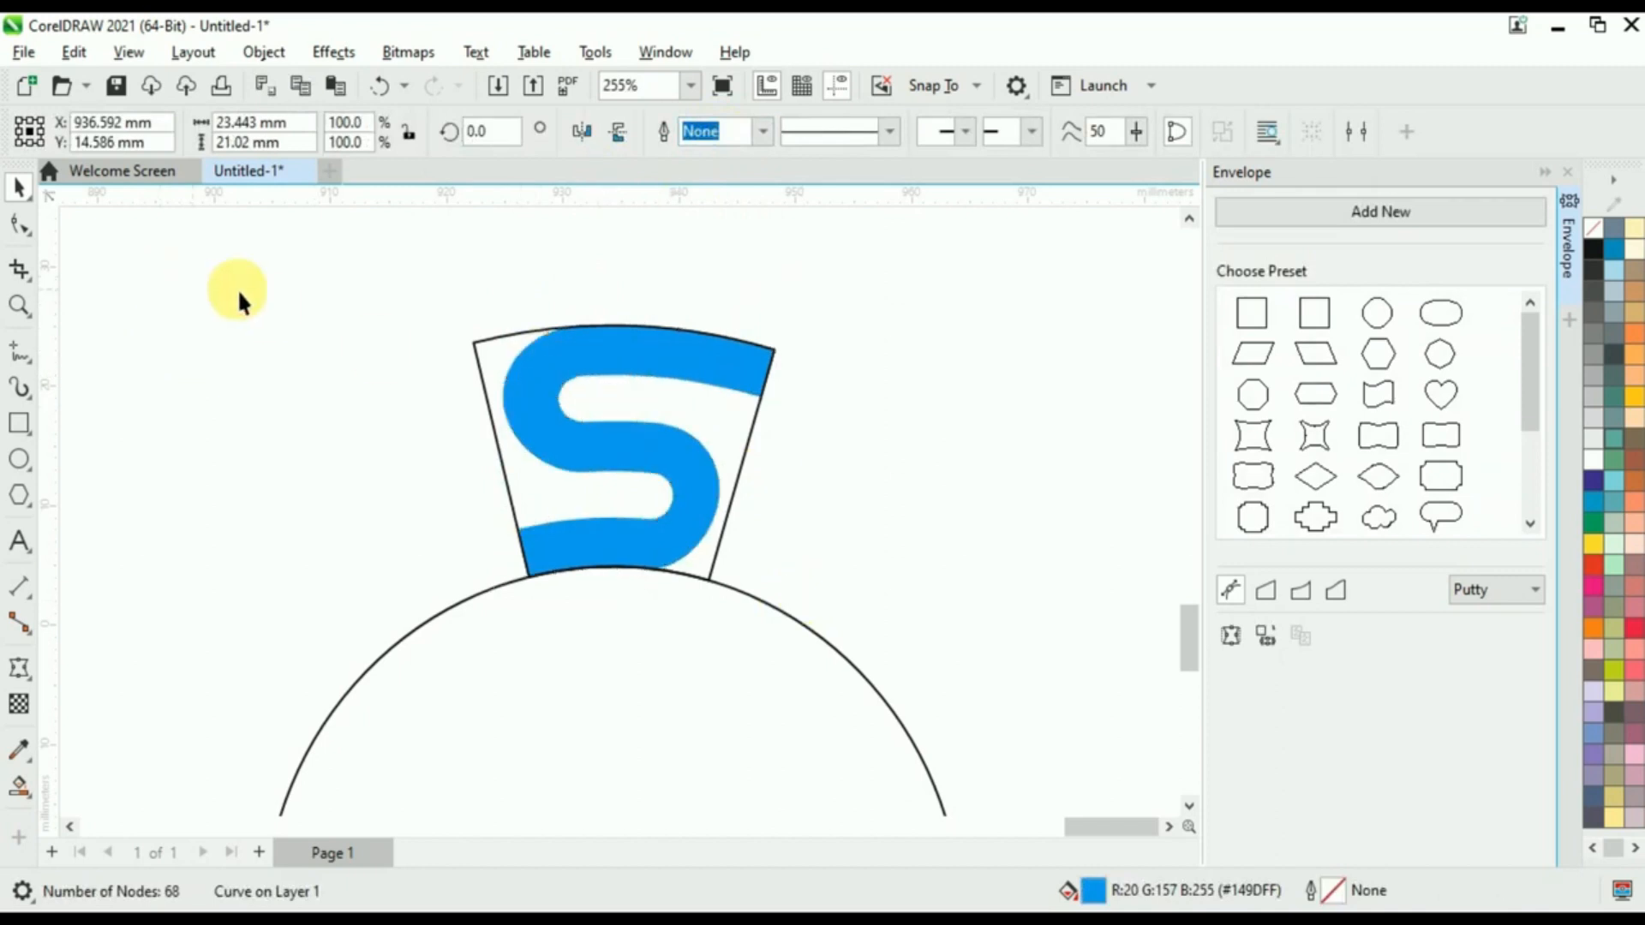
- Draw two 3-point curves across the S, an 8.064 mm arc closing the upper bend and a 7.94 mm arc closing the lower bend
left_click(491, 336)
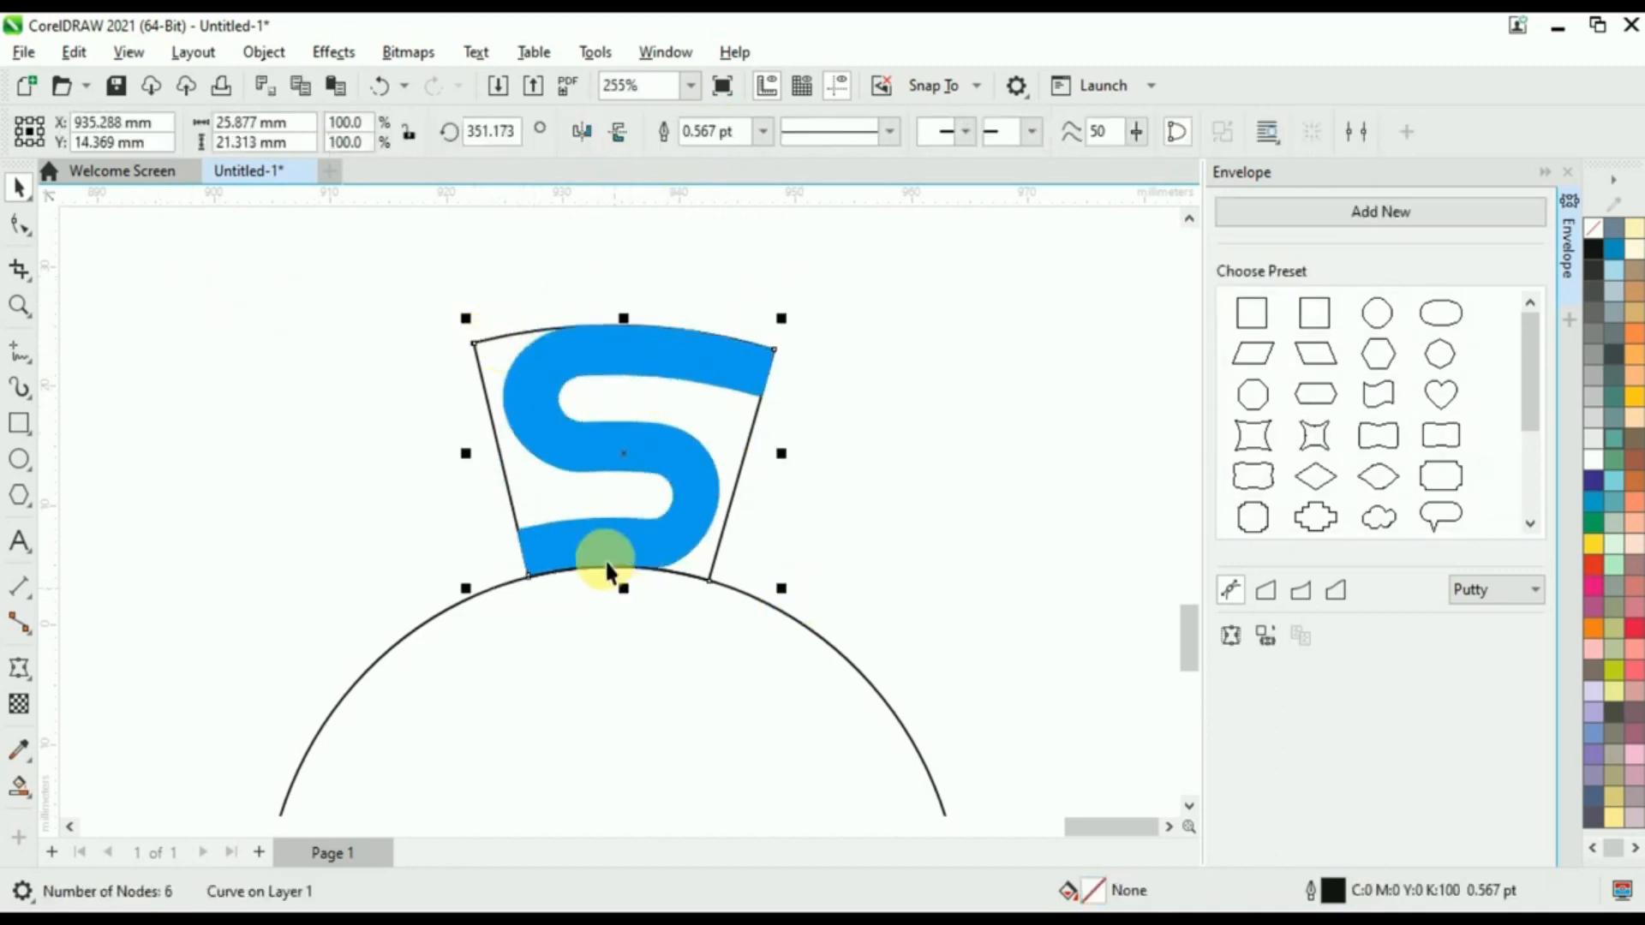
scroll(612, 522, "up", 1)
scroll(632, 286, "up", 2)
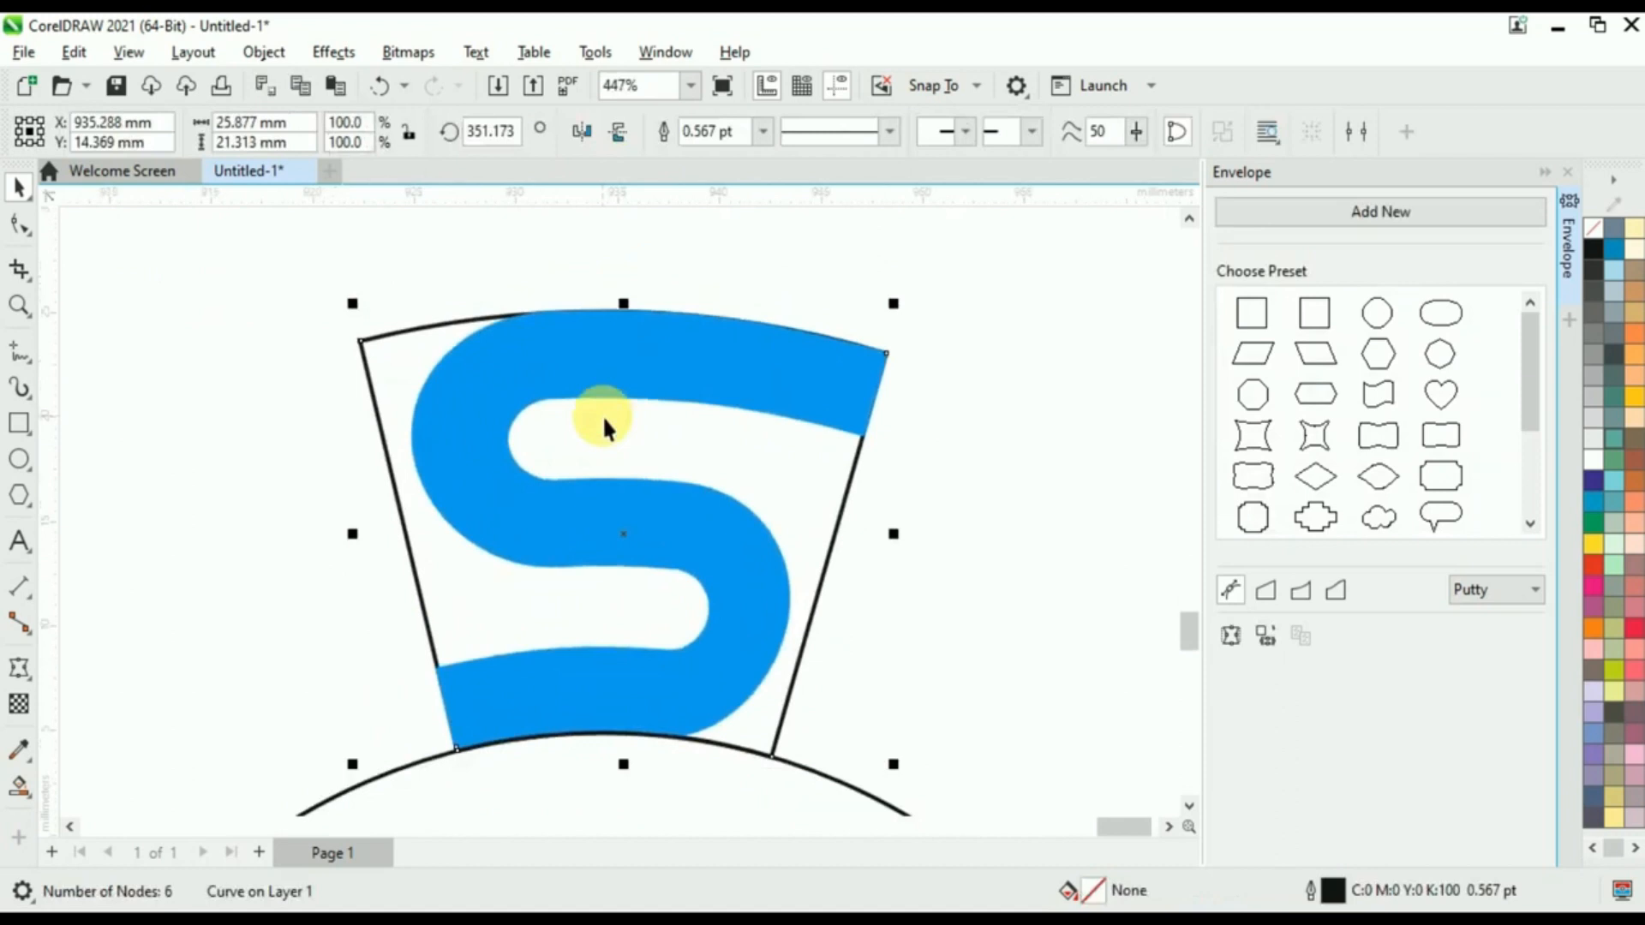
left_click(32, 363)
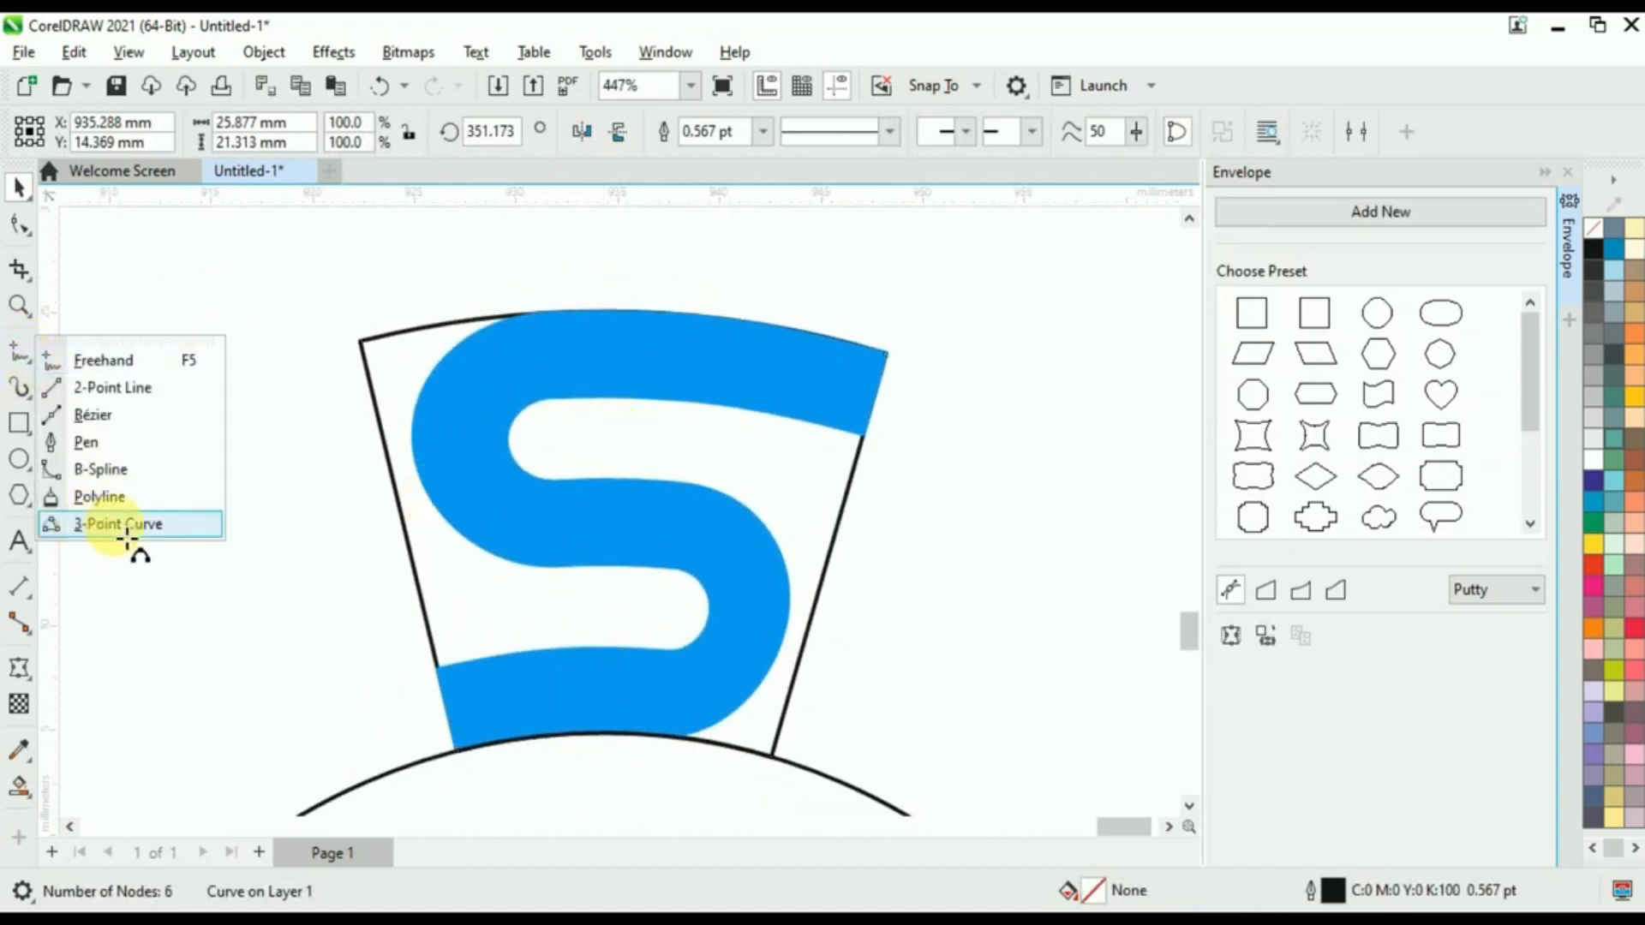
left_click(128, 525)
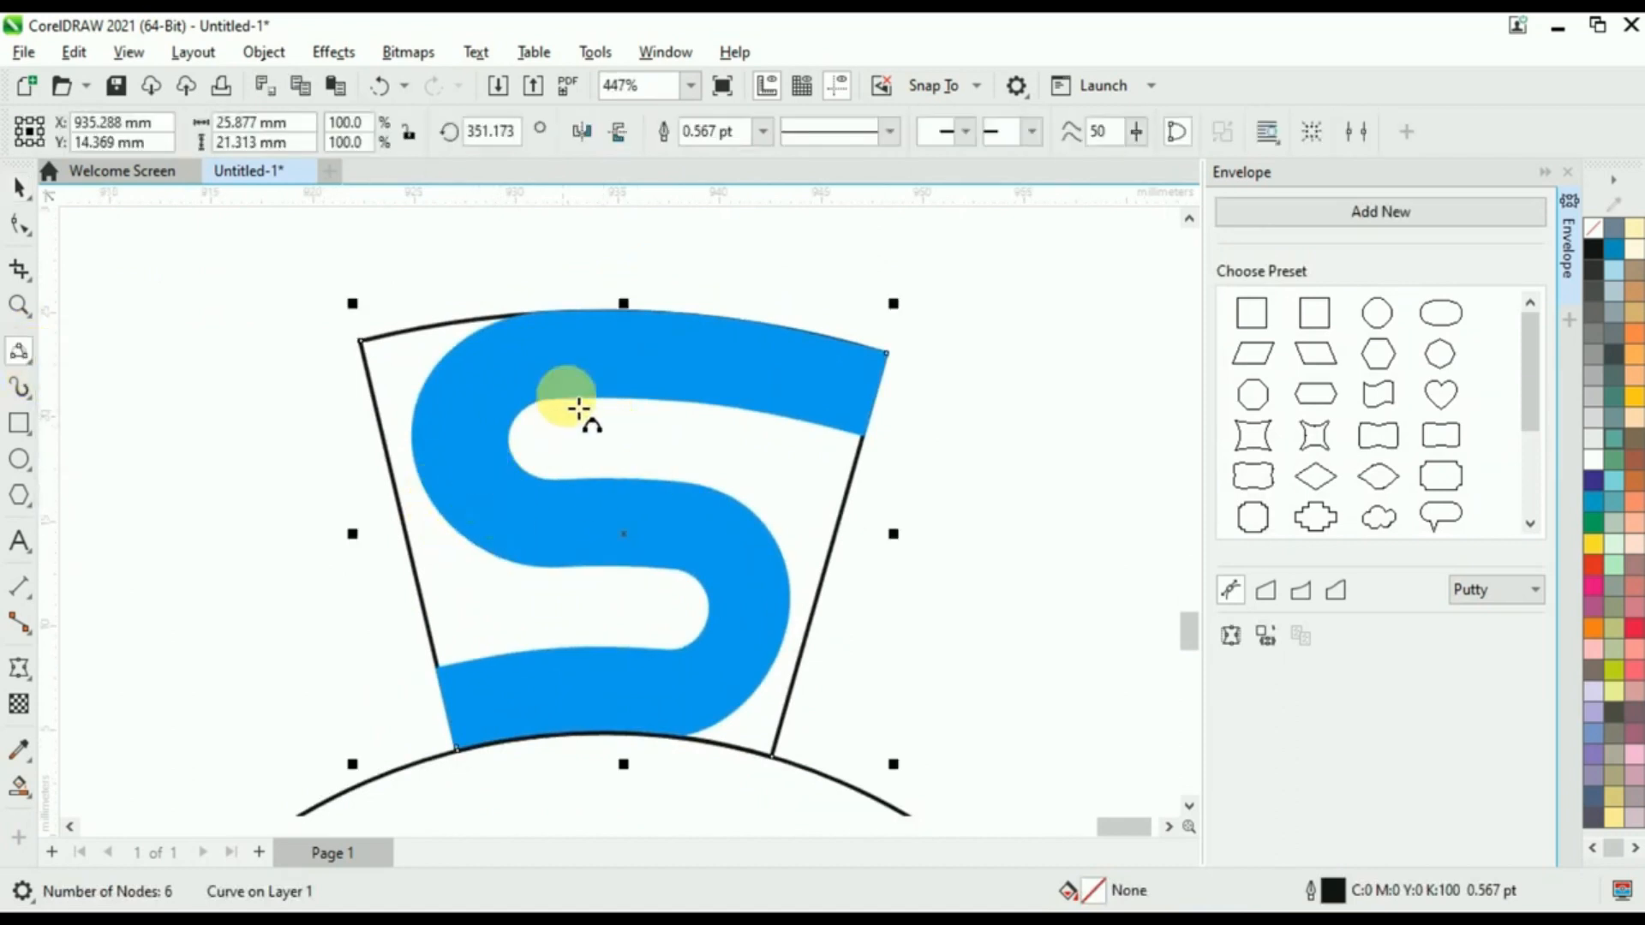
left_click_drag(568, 403, 566, 583)
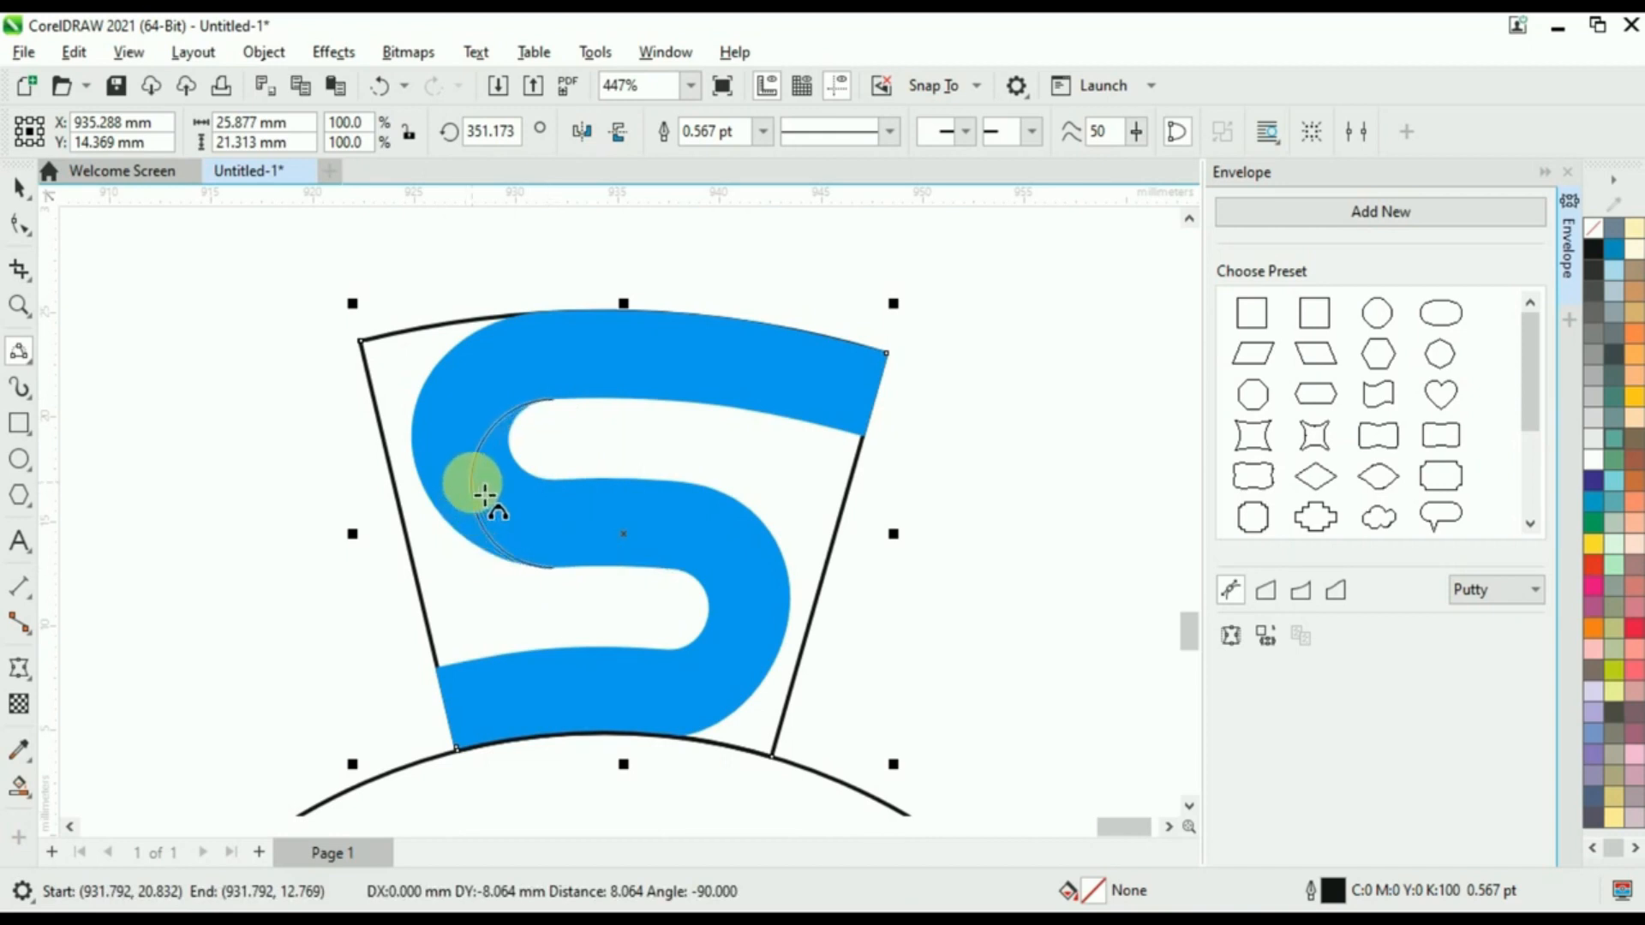
left_click_drag(485, 494, 485, 494)
left_click_drag(677, 570, 693, 747)
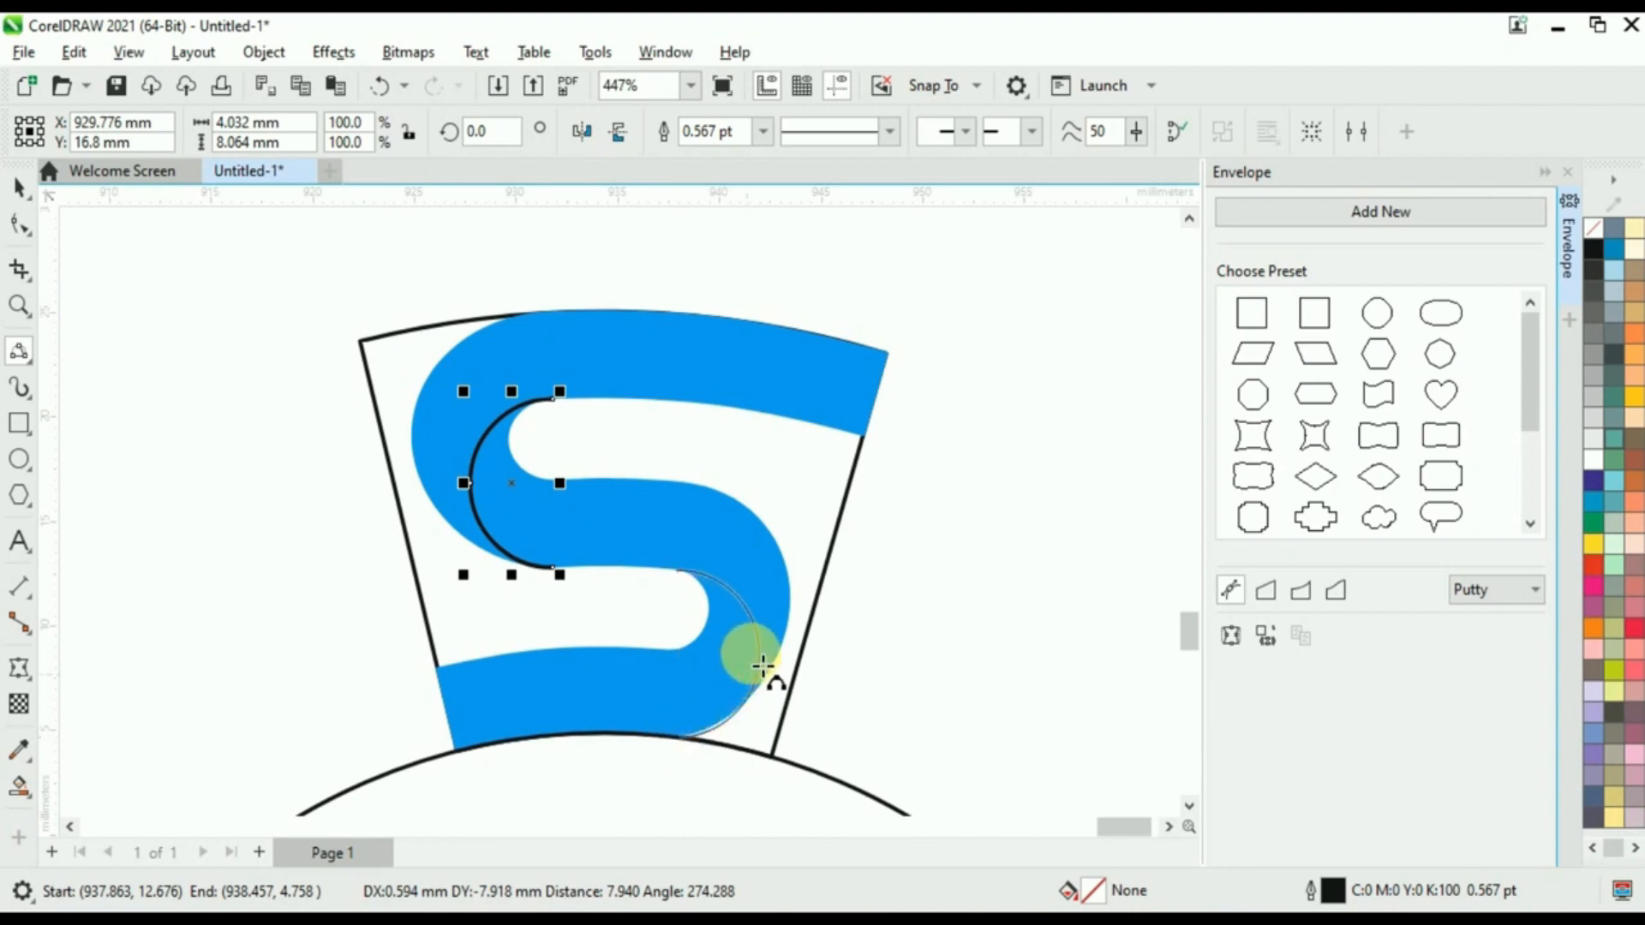
left_click(765, 658)
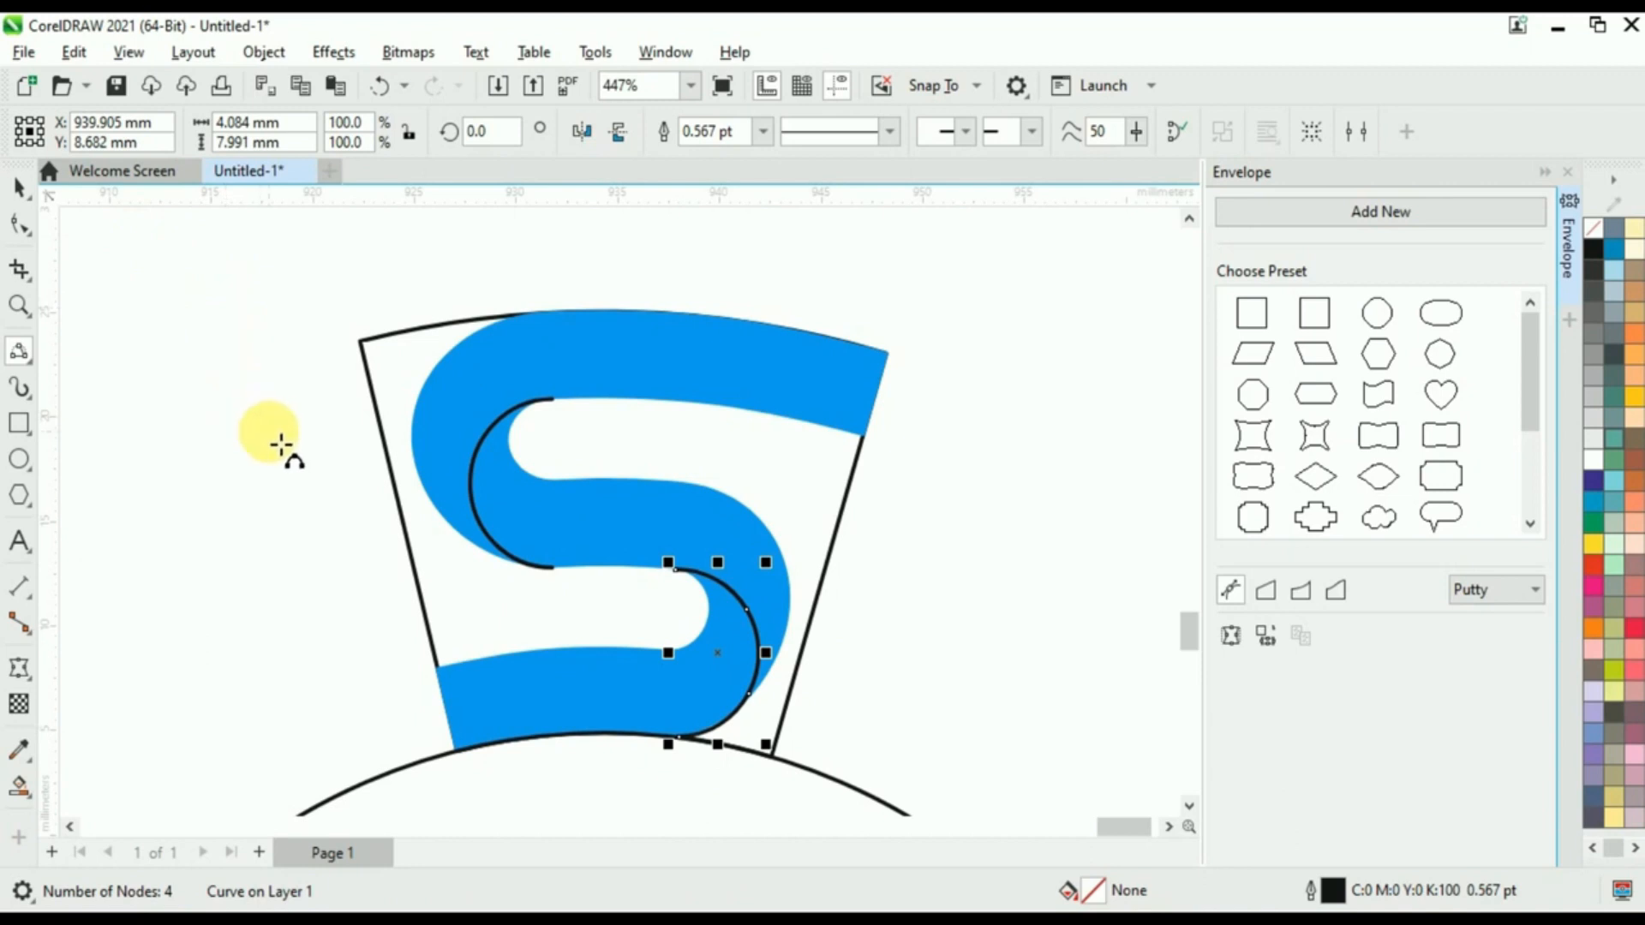
- Smart Fill the middle, lower and upper sections of the S in blue with a 0.5 pt black outline
left_click(19, 184)
left_click(32, 805)
left_click(141, 818)
left_click(554, 522)
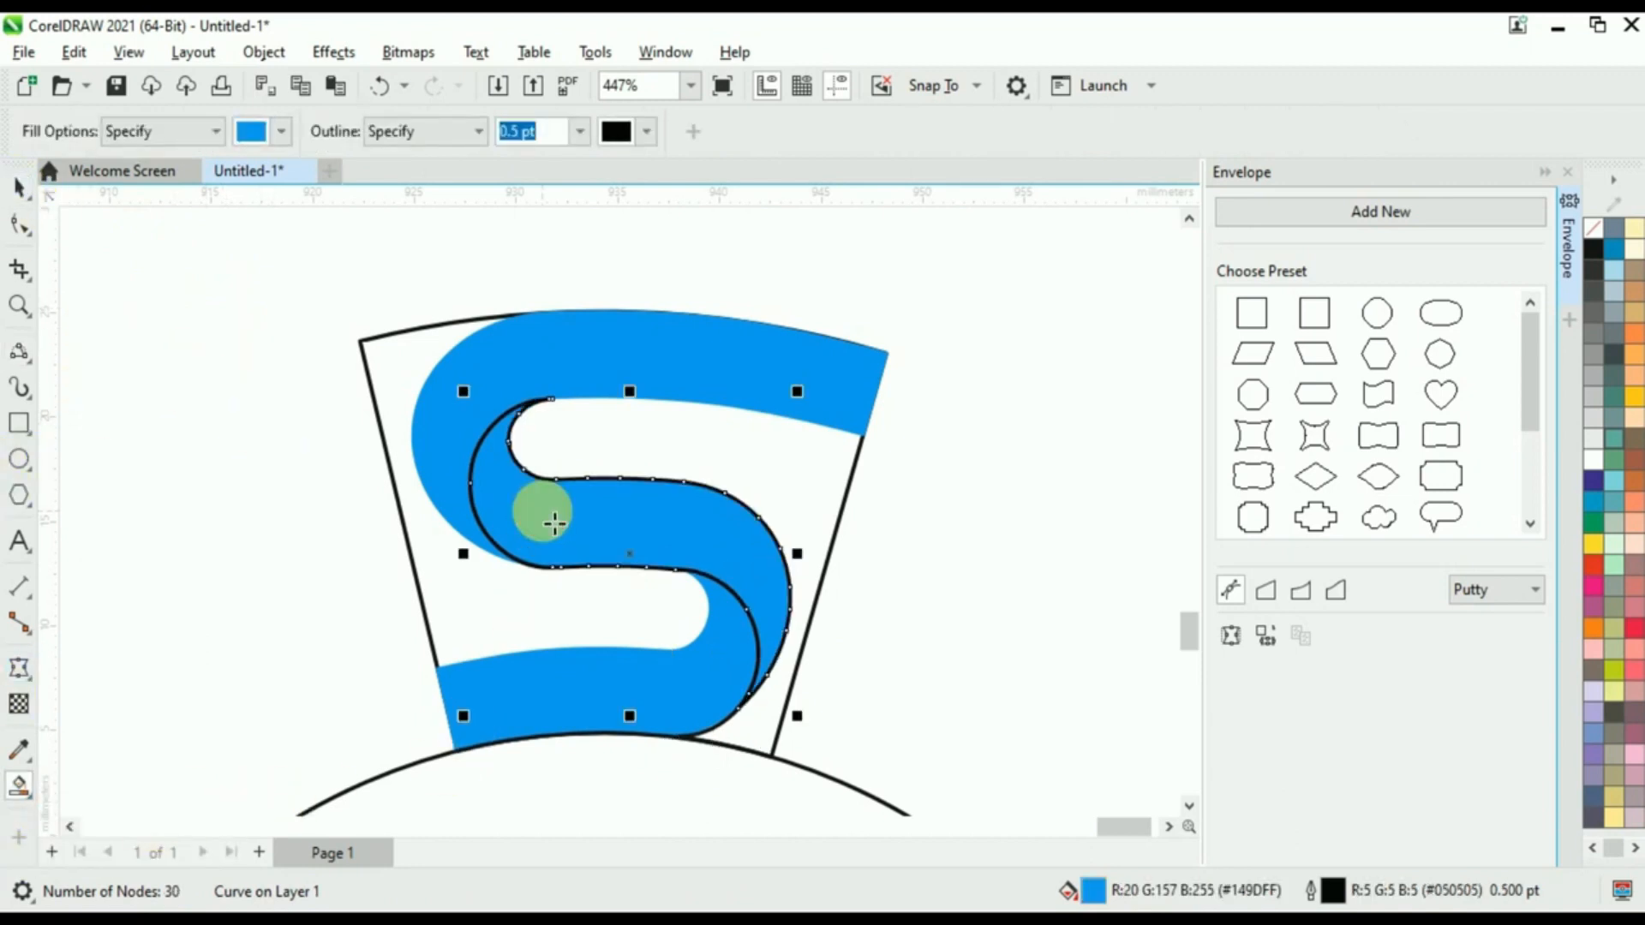
left_click(628, 690)
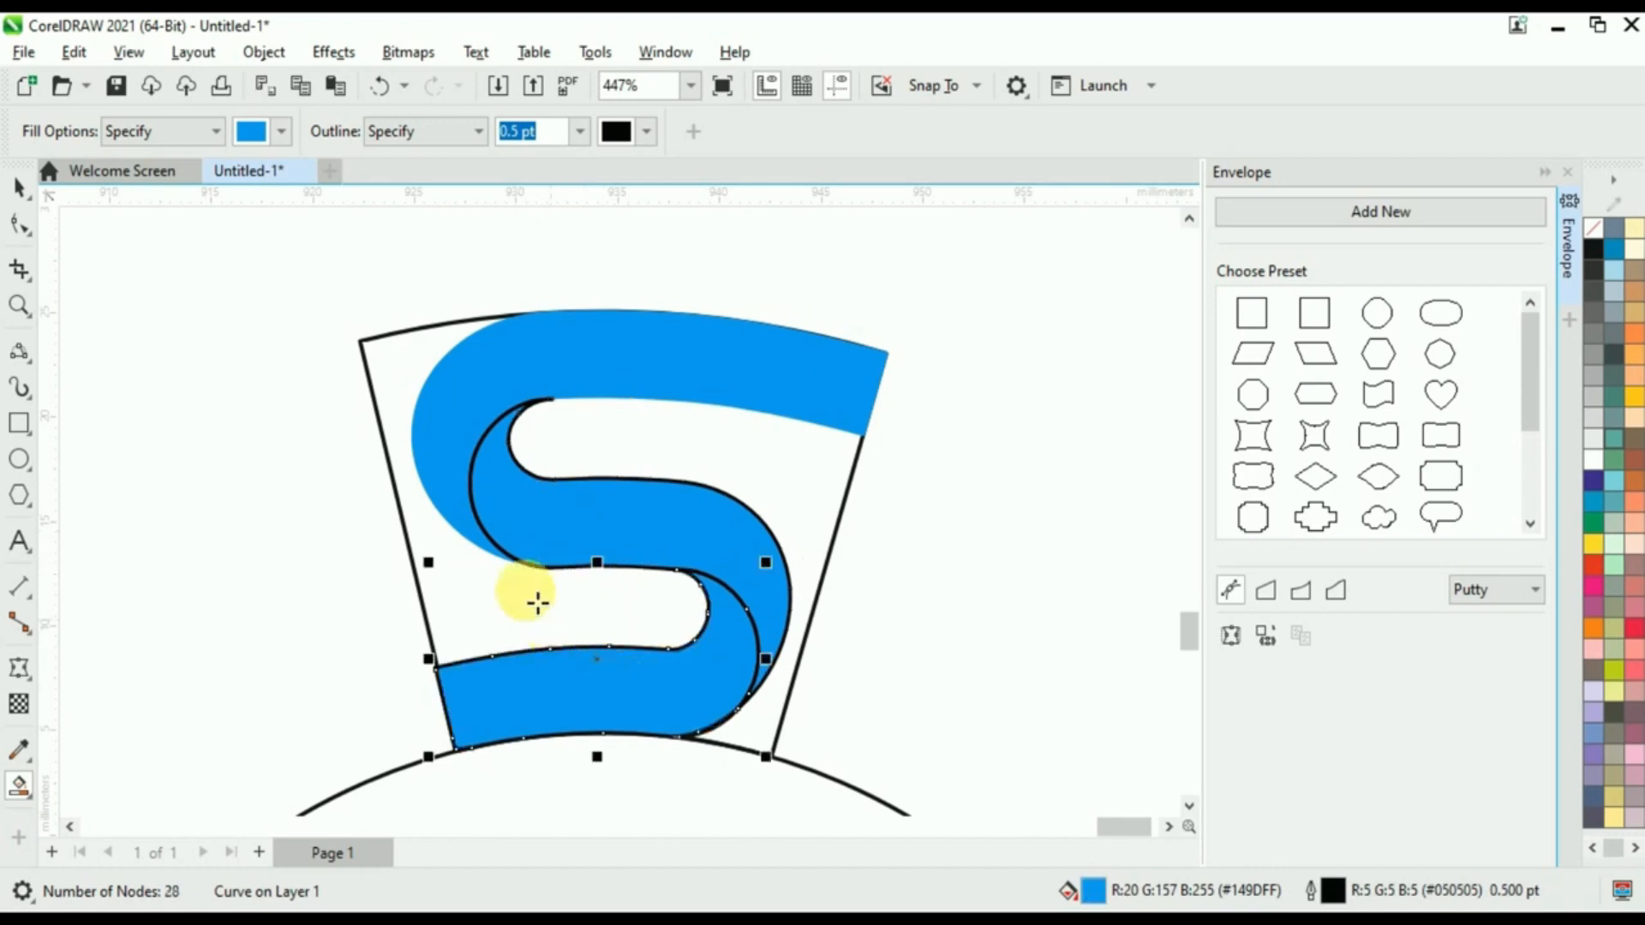
left_click(512, 443)
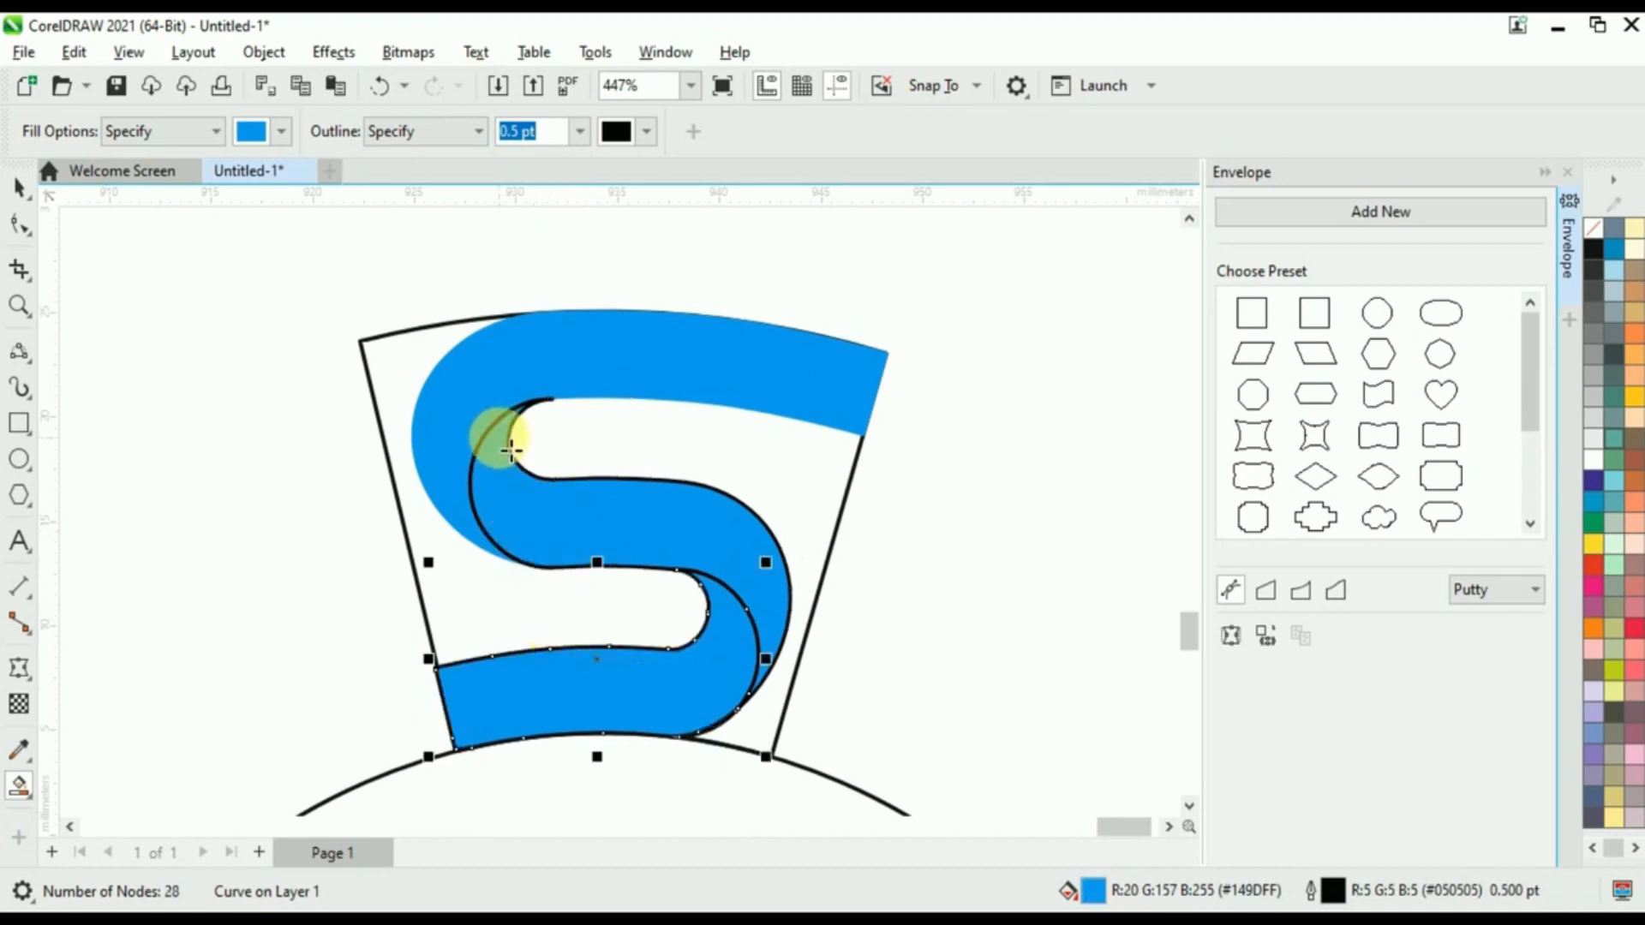
left_click(514, 342)
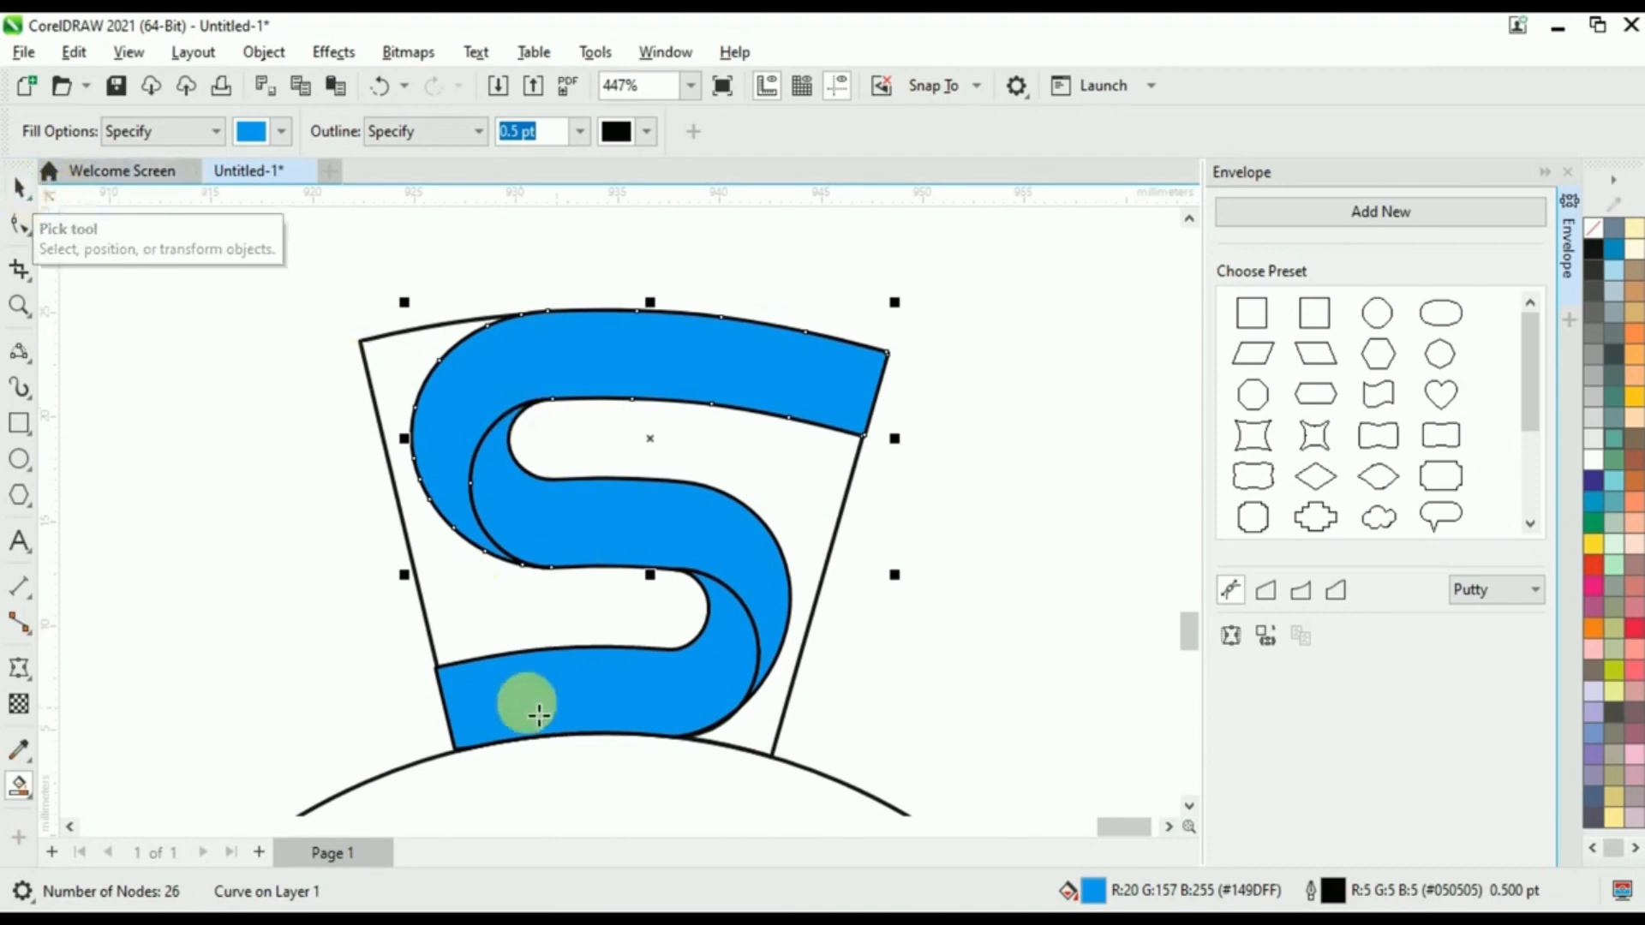
- Apply a blue-to-black fountain fill to the lower section of the S, darkening towards its bend
left_click(19, 188)
left_click(630, 728)
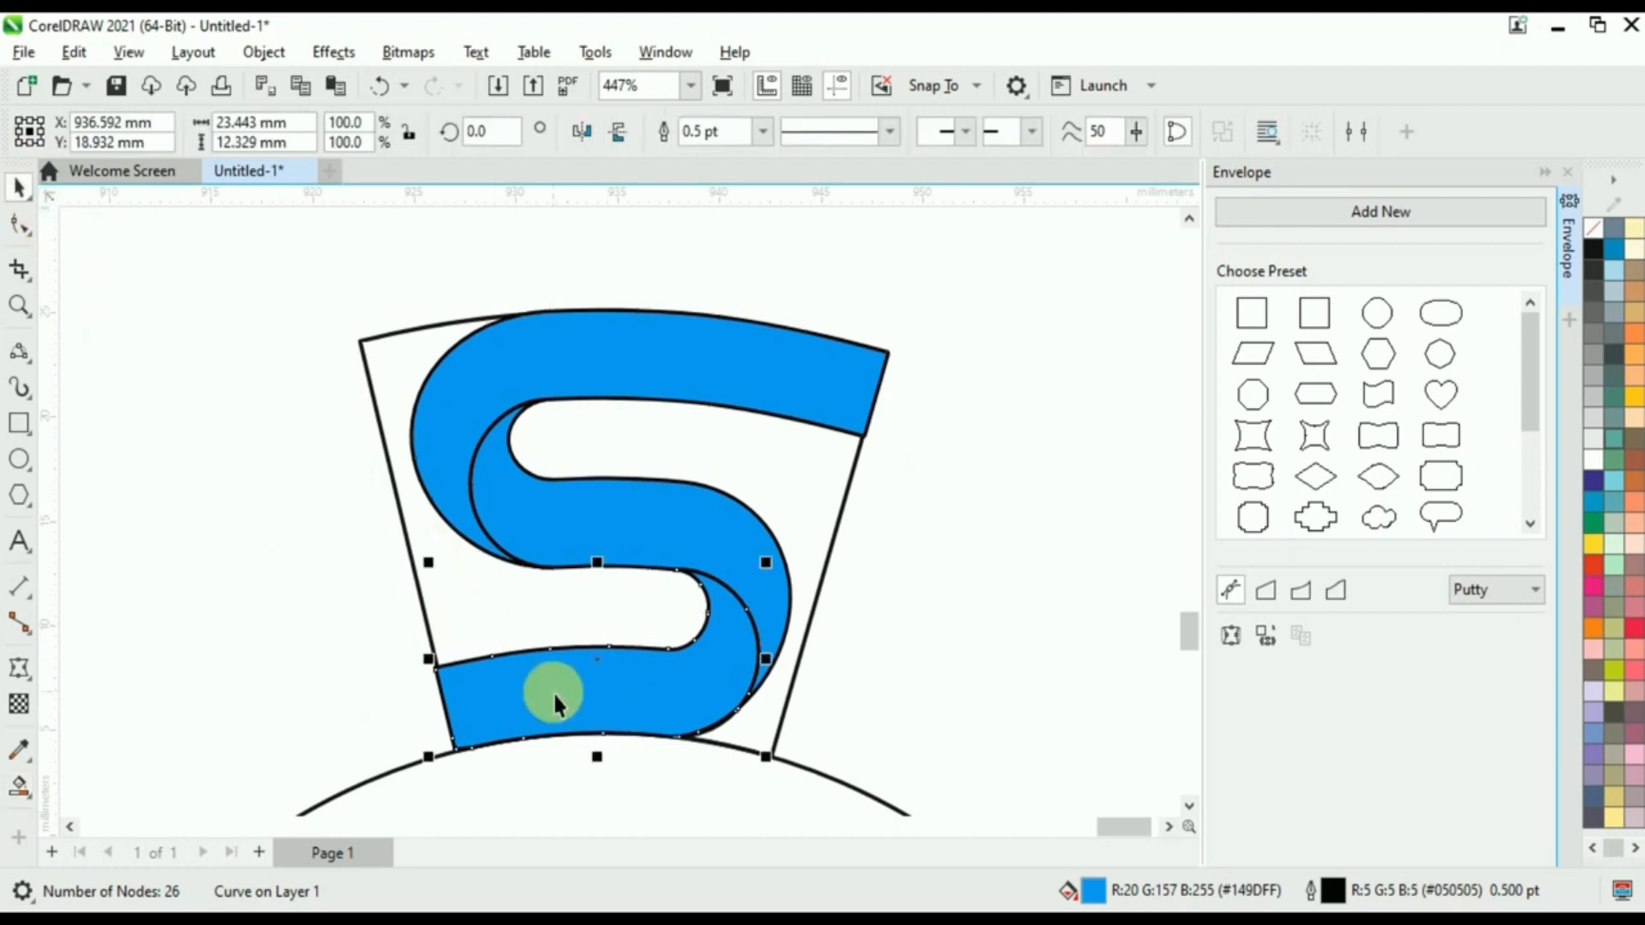
left_click(24, 786)
left_click(90, 801)
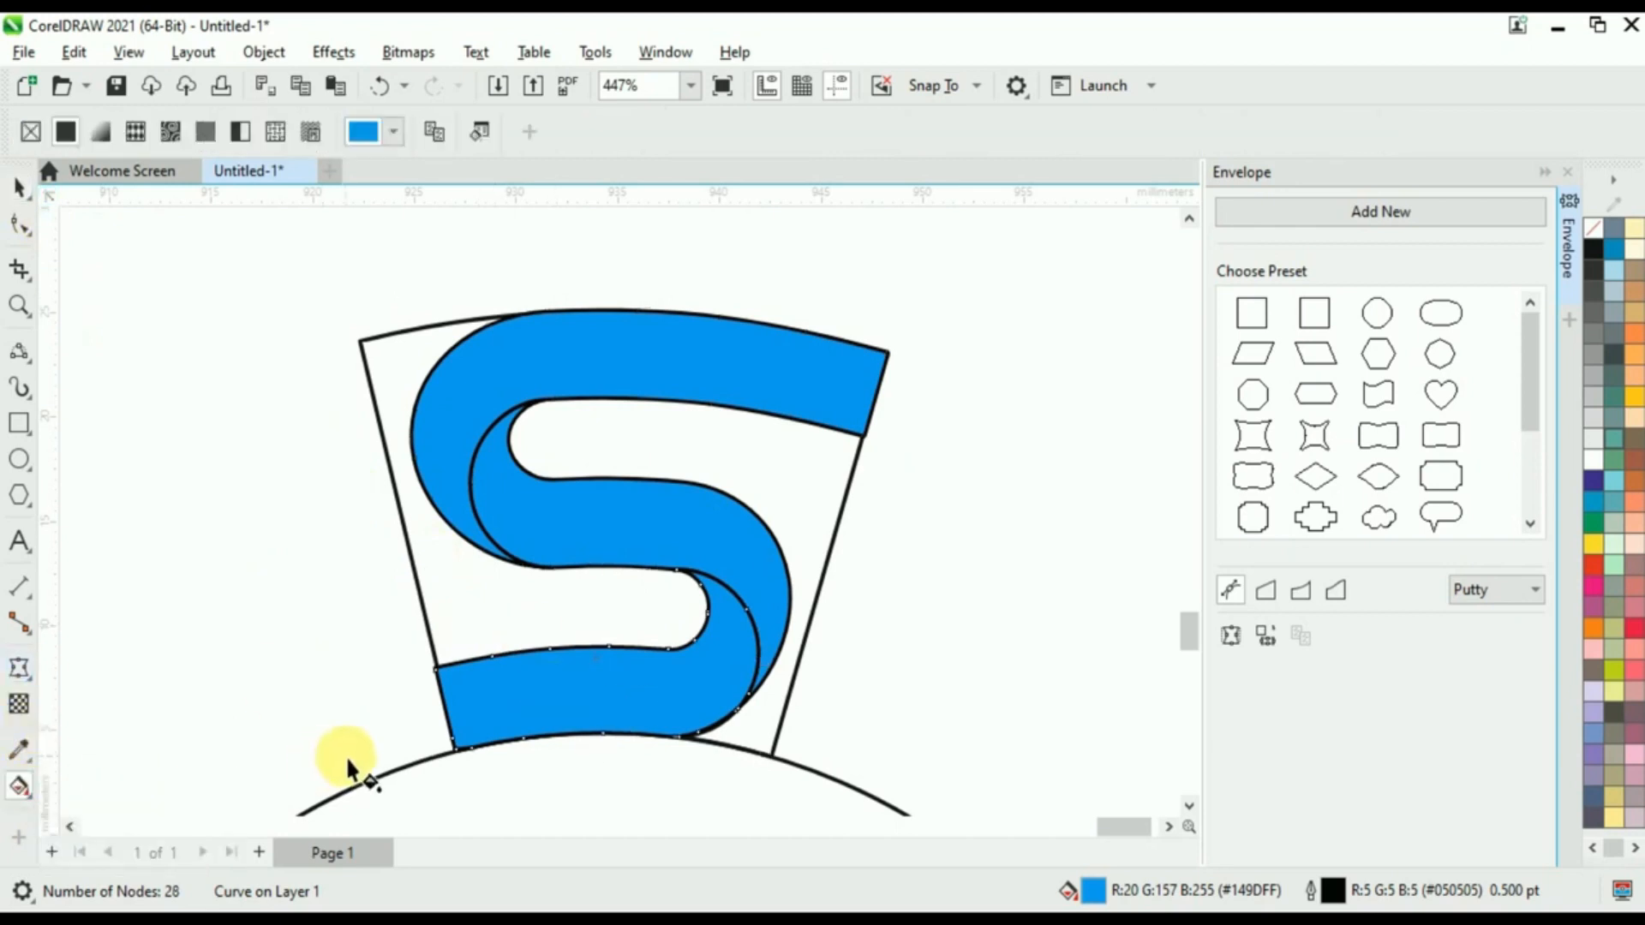
left_click_drag(411, 727, 733, 636)
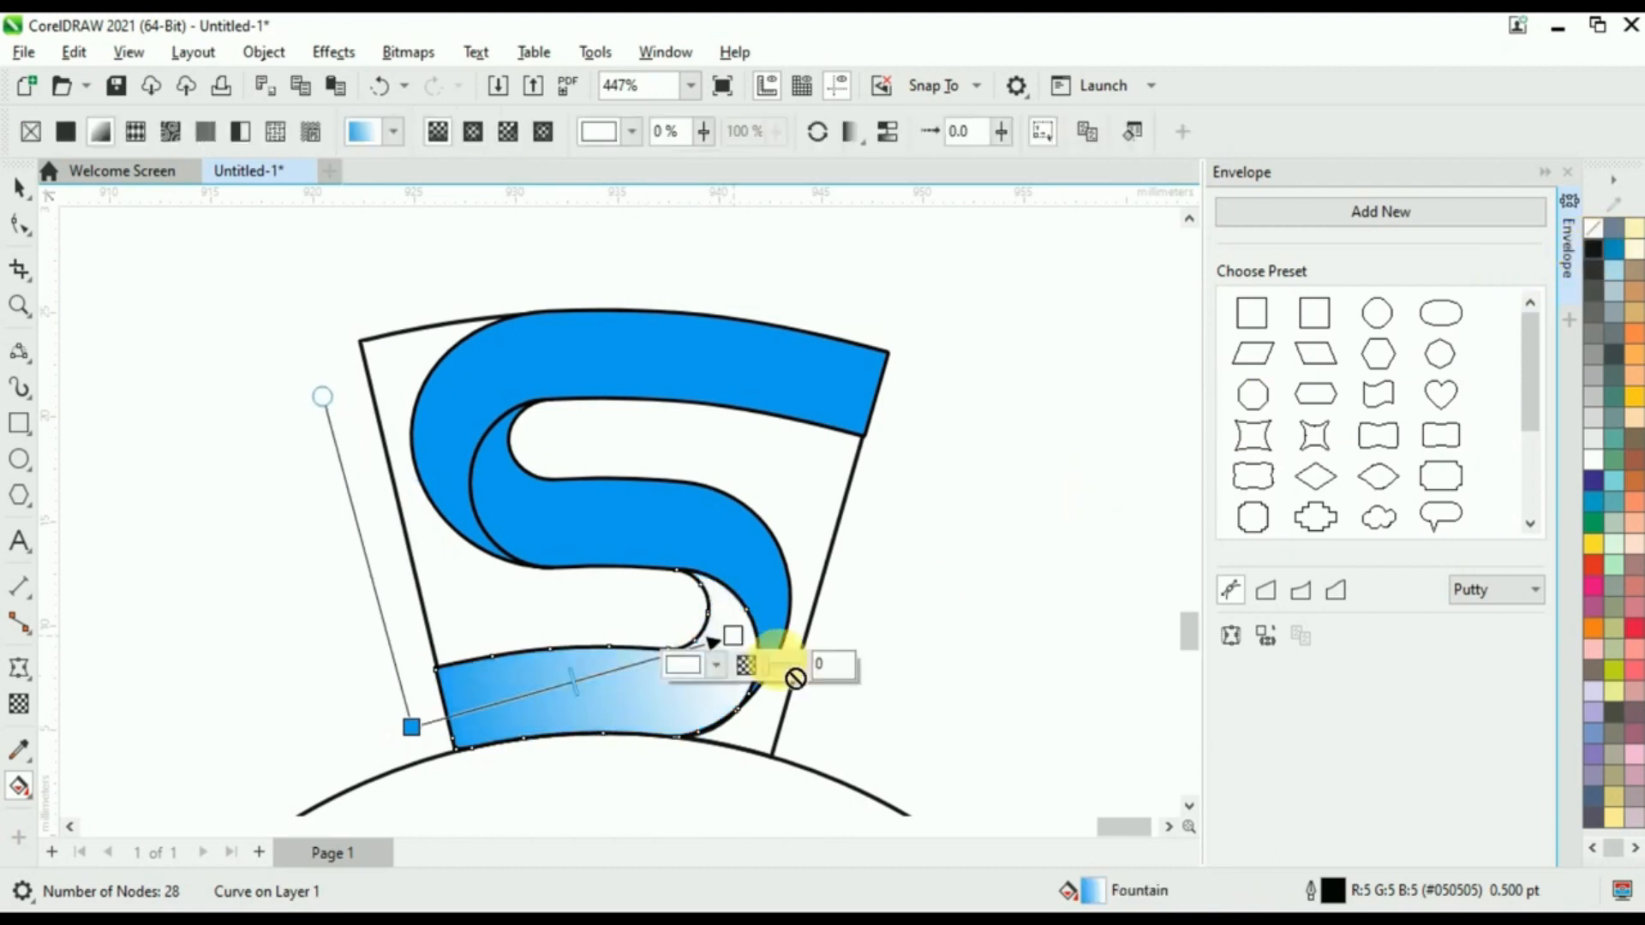
left_click_drag(730, 636, 751, 620)
left_click_drag(411, 728, 611, 689)
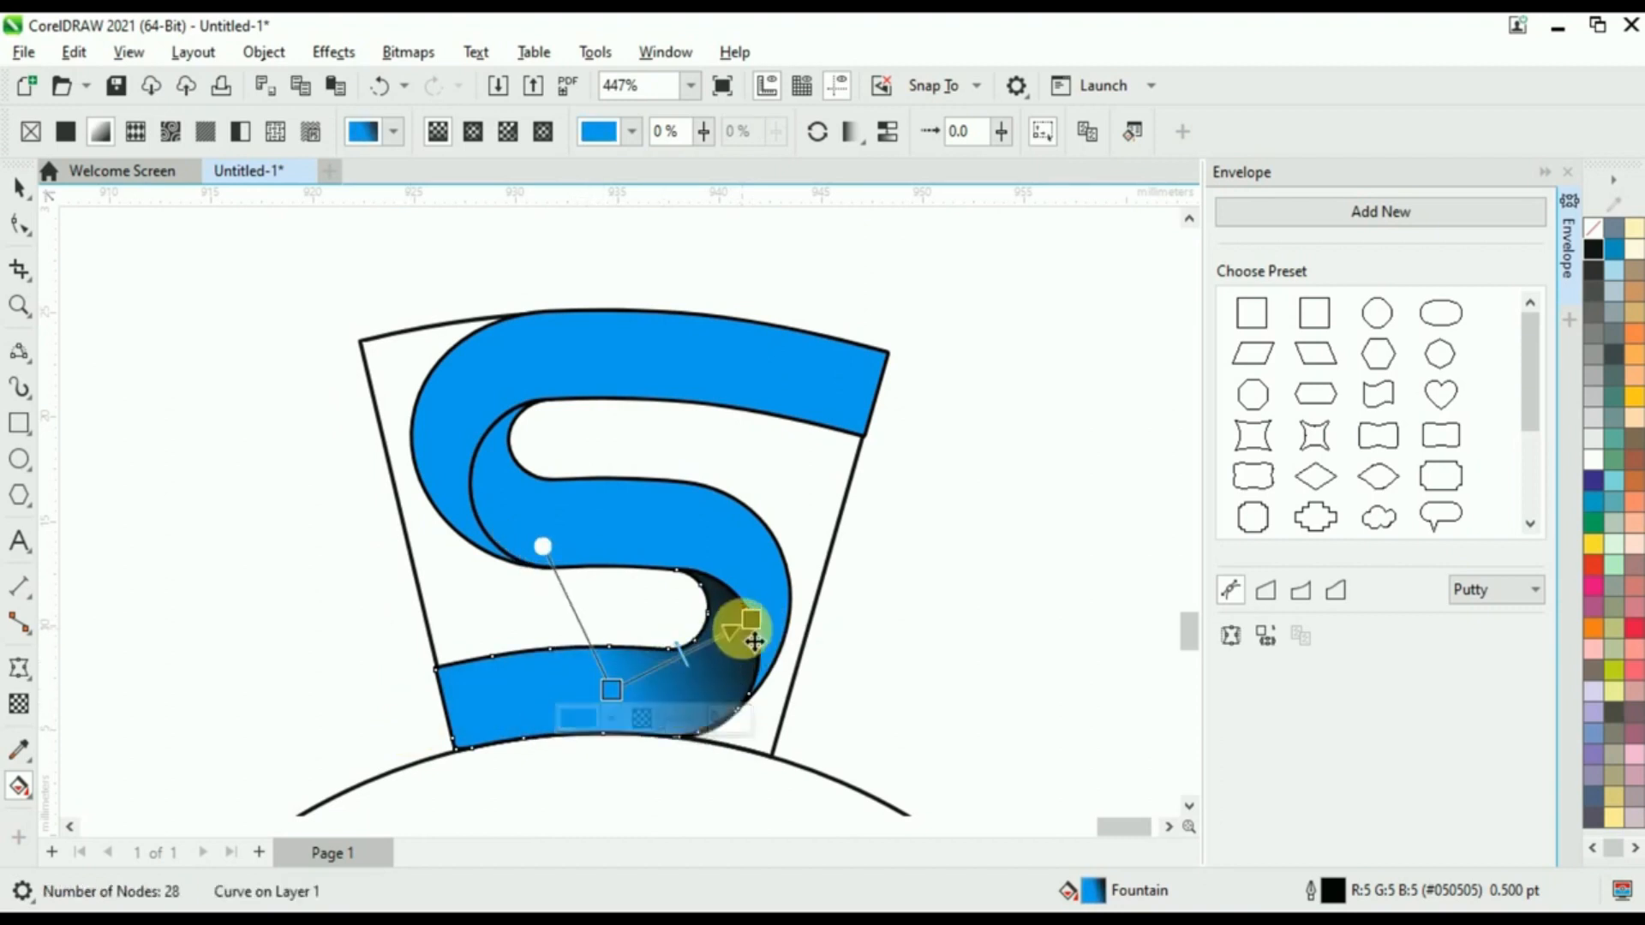
left_click_drag(751, 618, 811, 586)
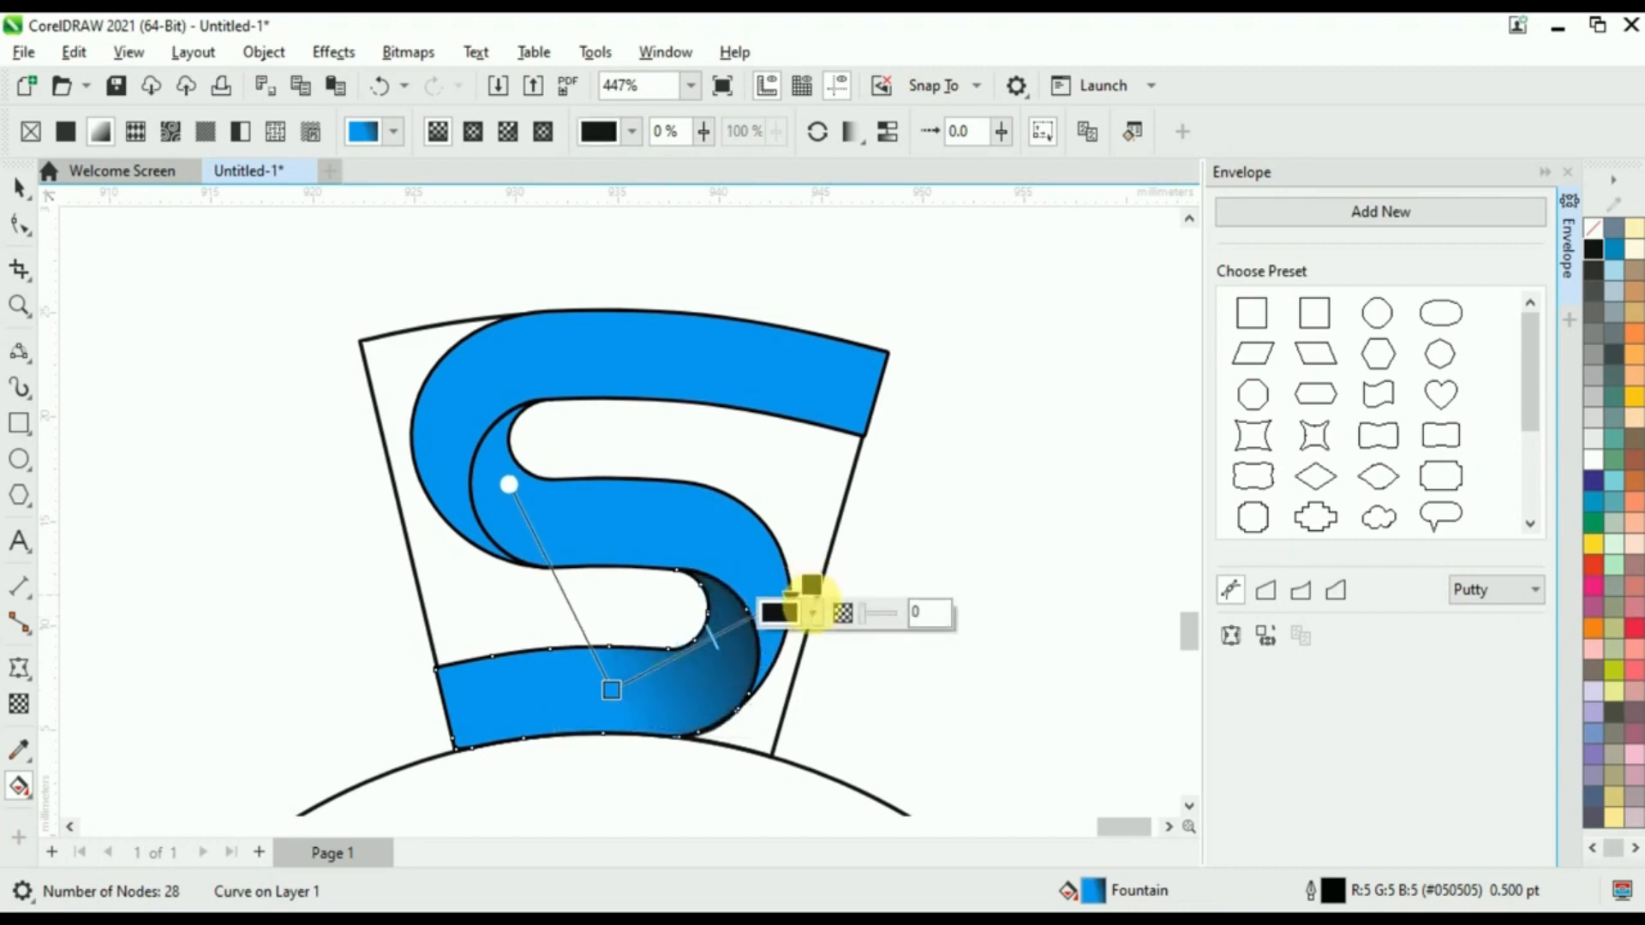
- Apply a blue-to-black fountain fill to the middle section of the S, darkening towards the upper bend
left_click(598, 531)
left_click_drag(598, 531, 495, 426)
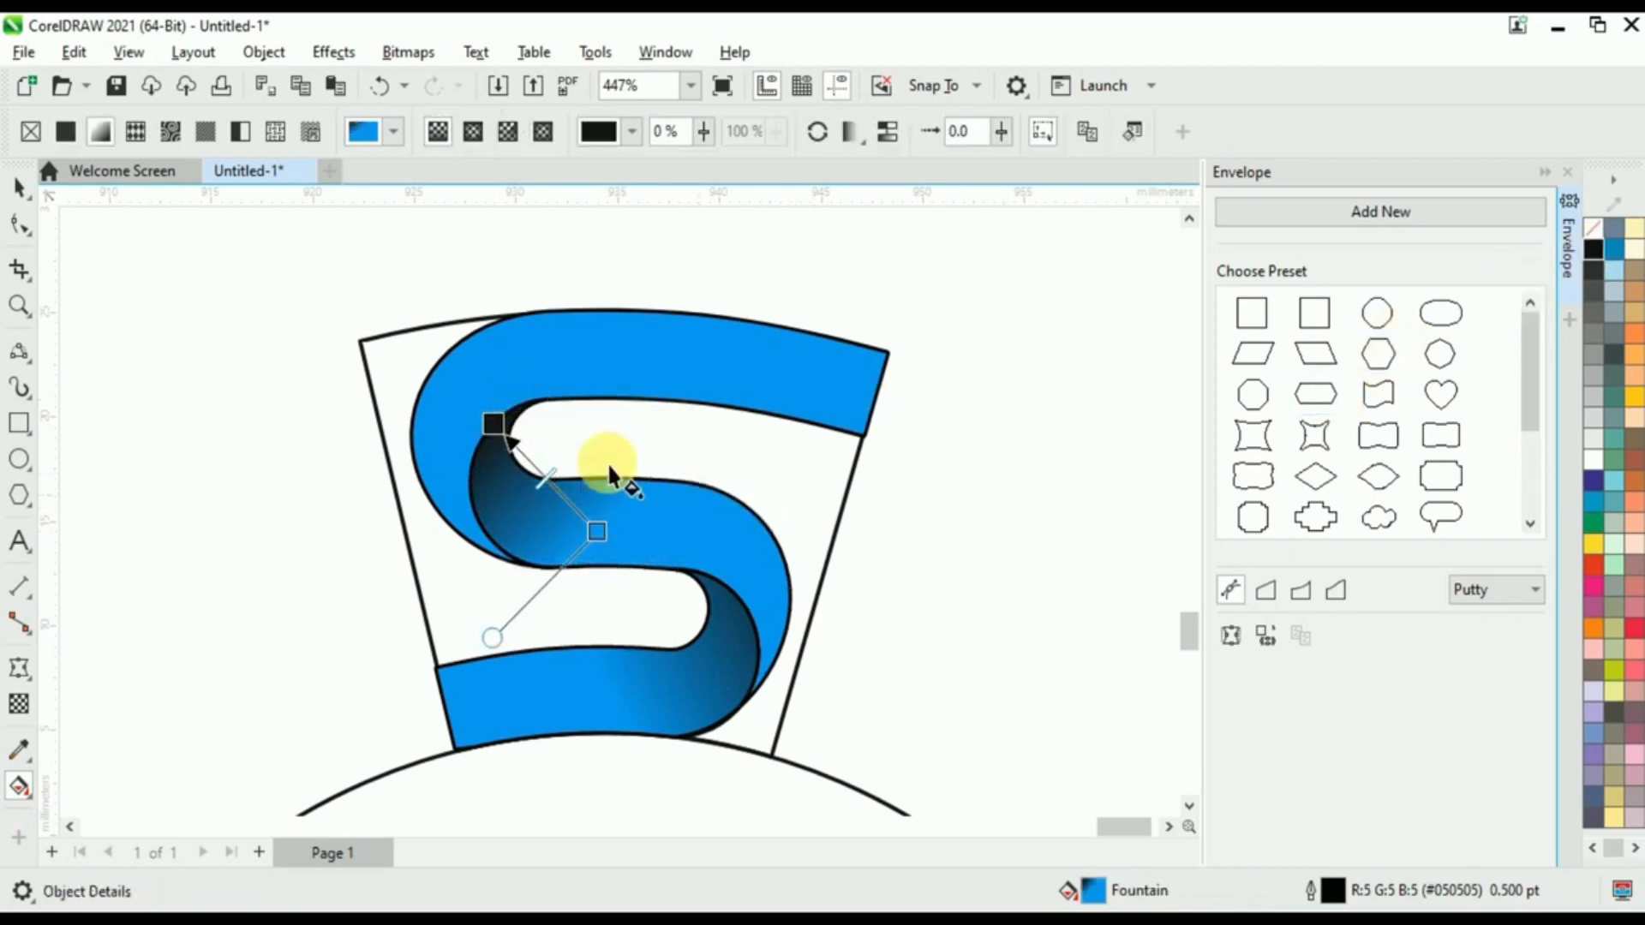
left_click_drag(495, 428, 449, 394)
left_click_drag(610, 537, 641, 563)
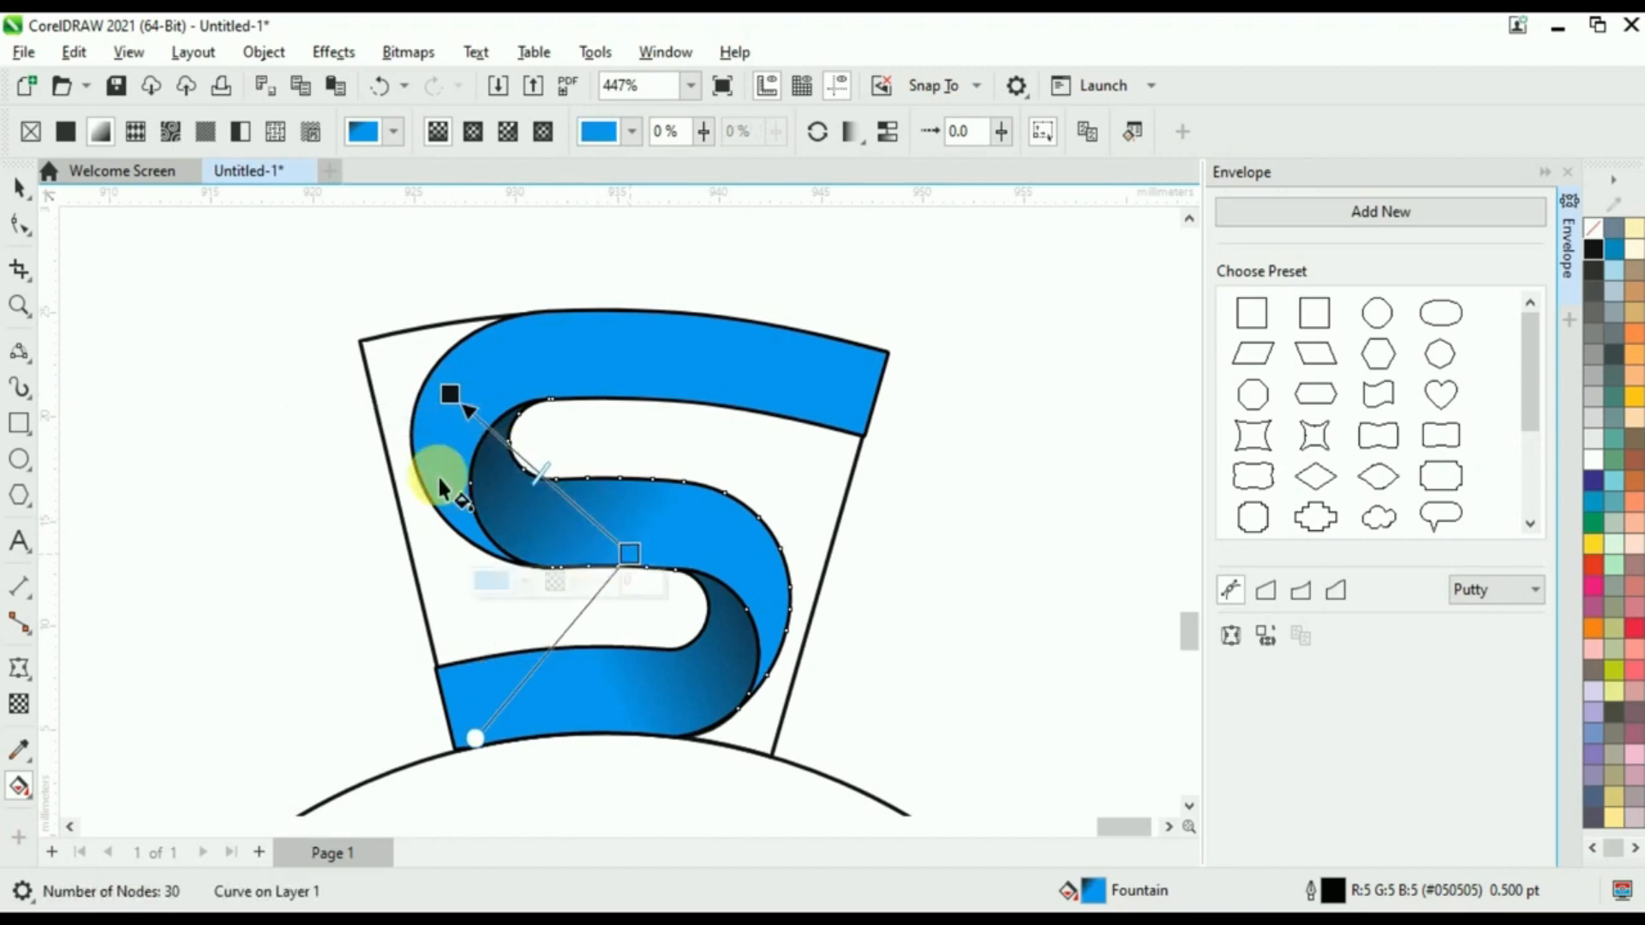
left_click_drag(450, 395, 442, 385)
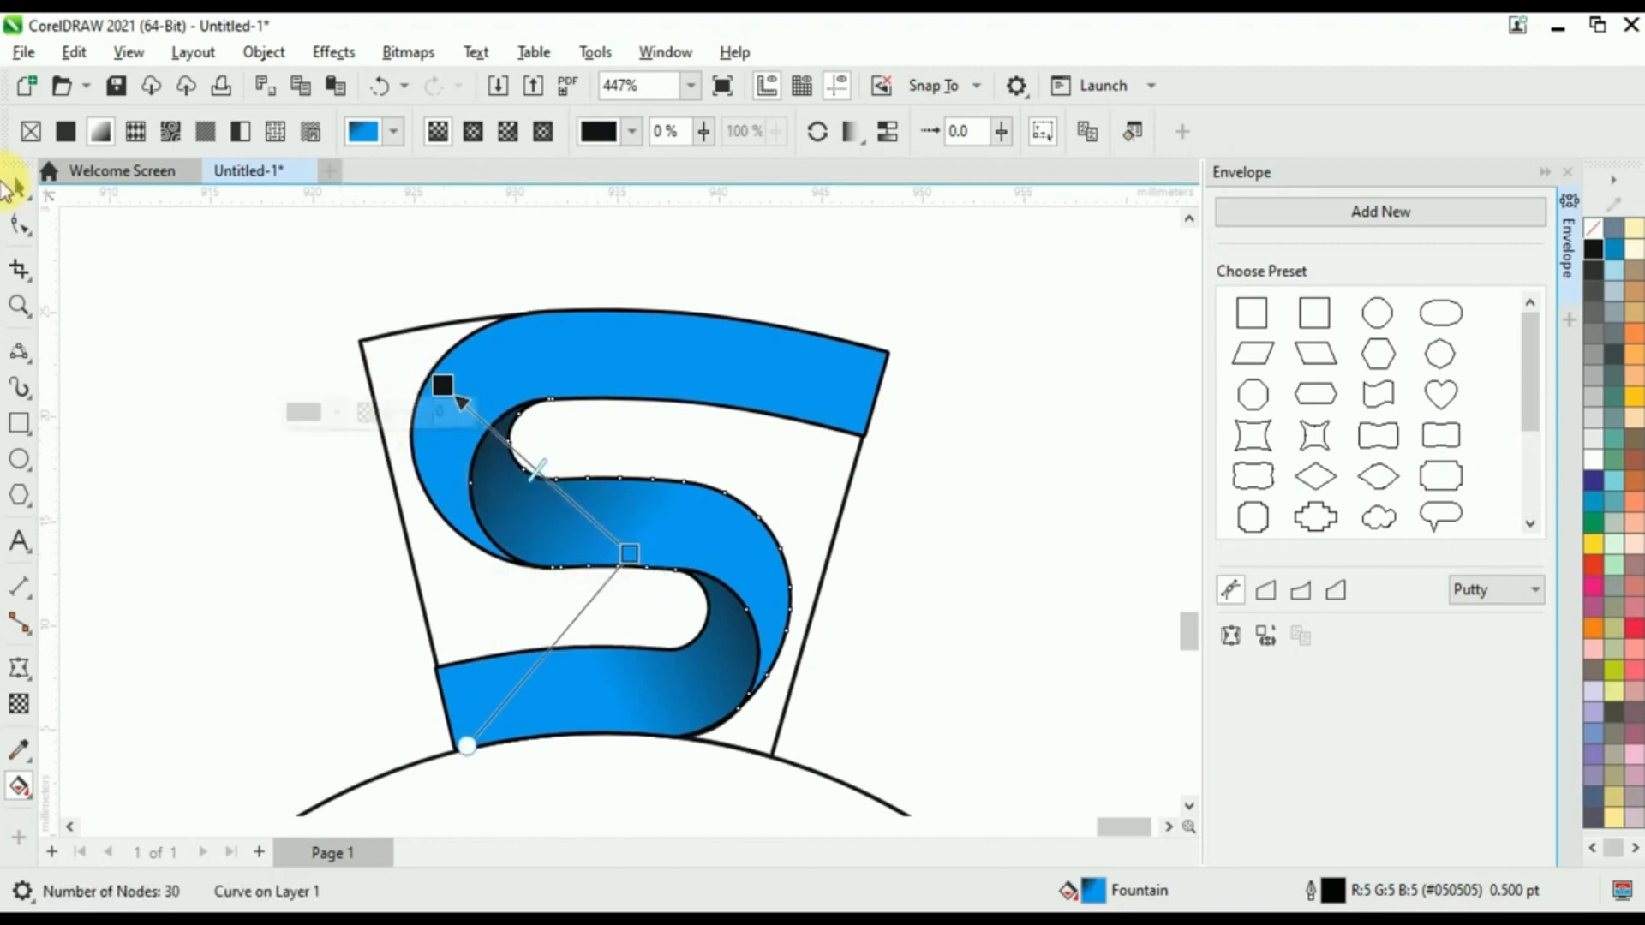
left_click(20, 188)
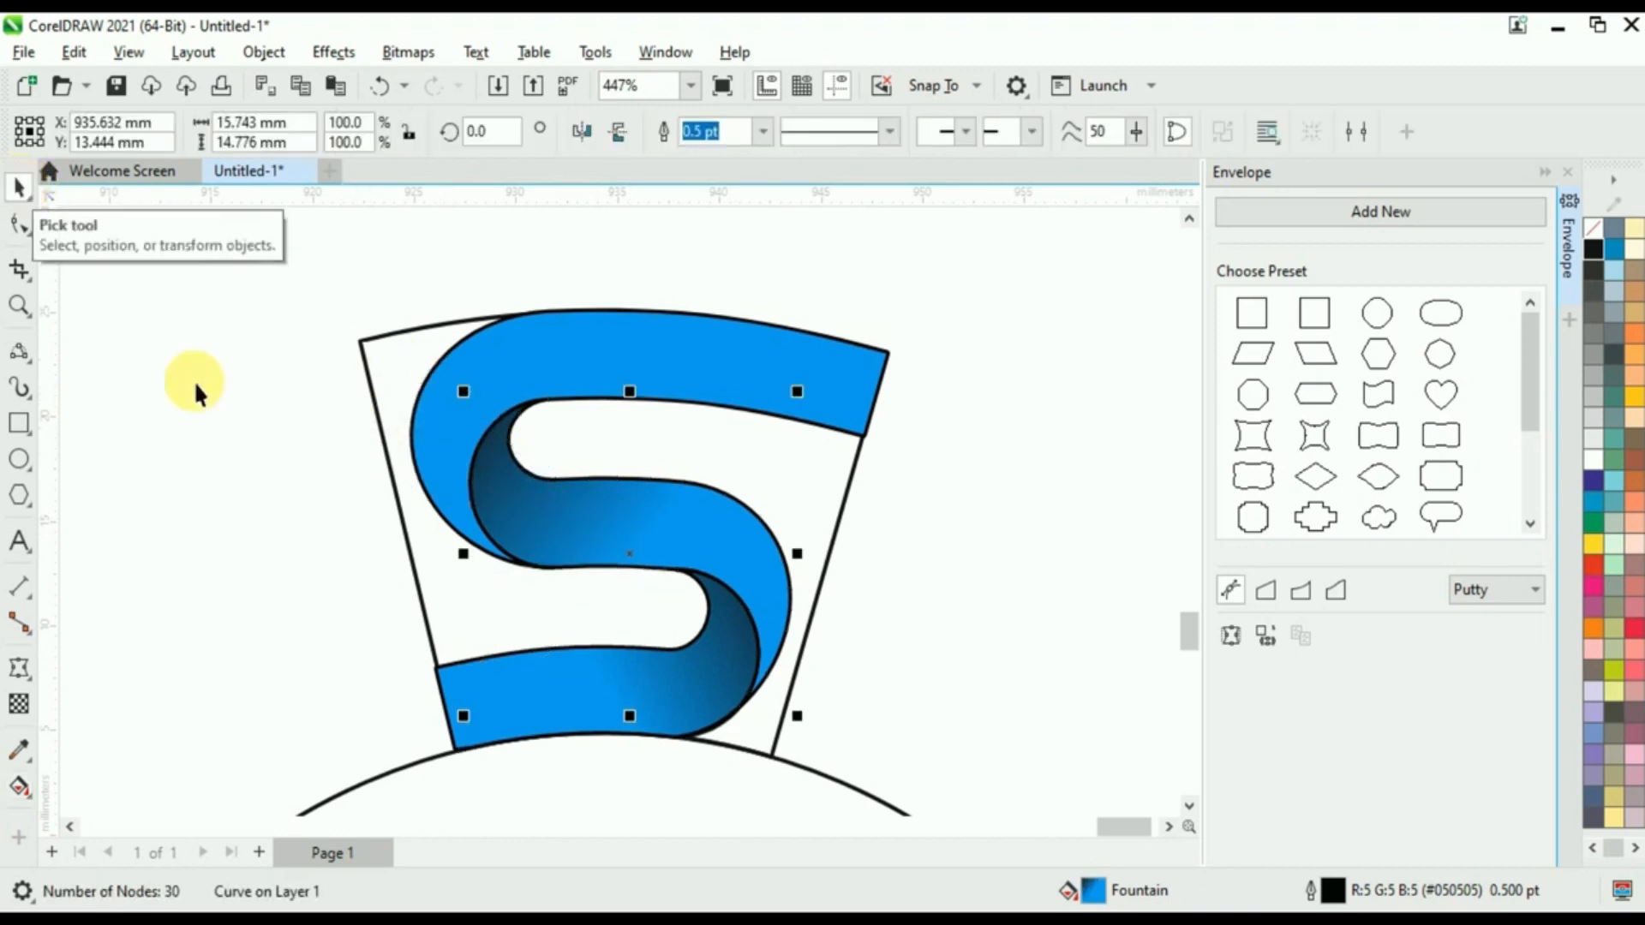
left_click(437, 274)
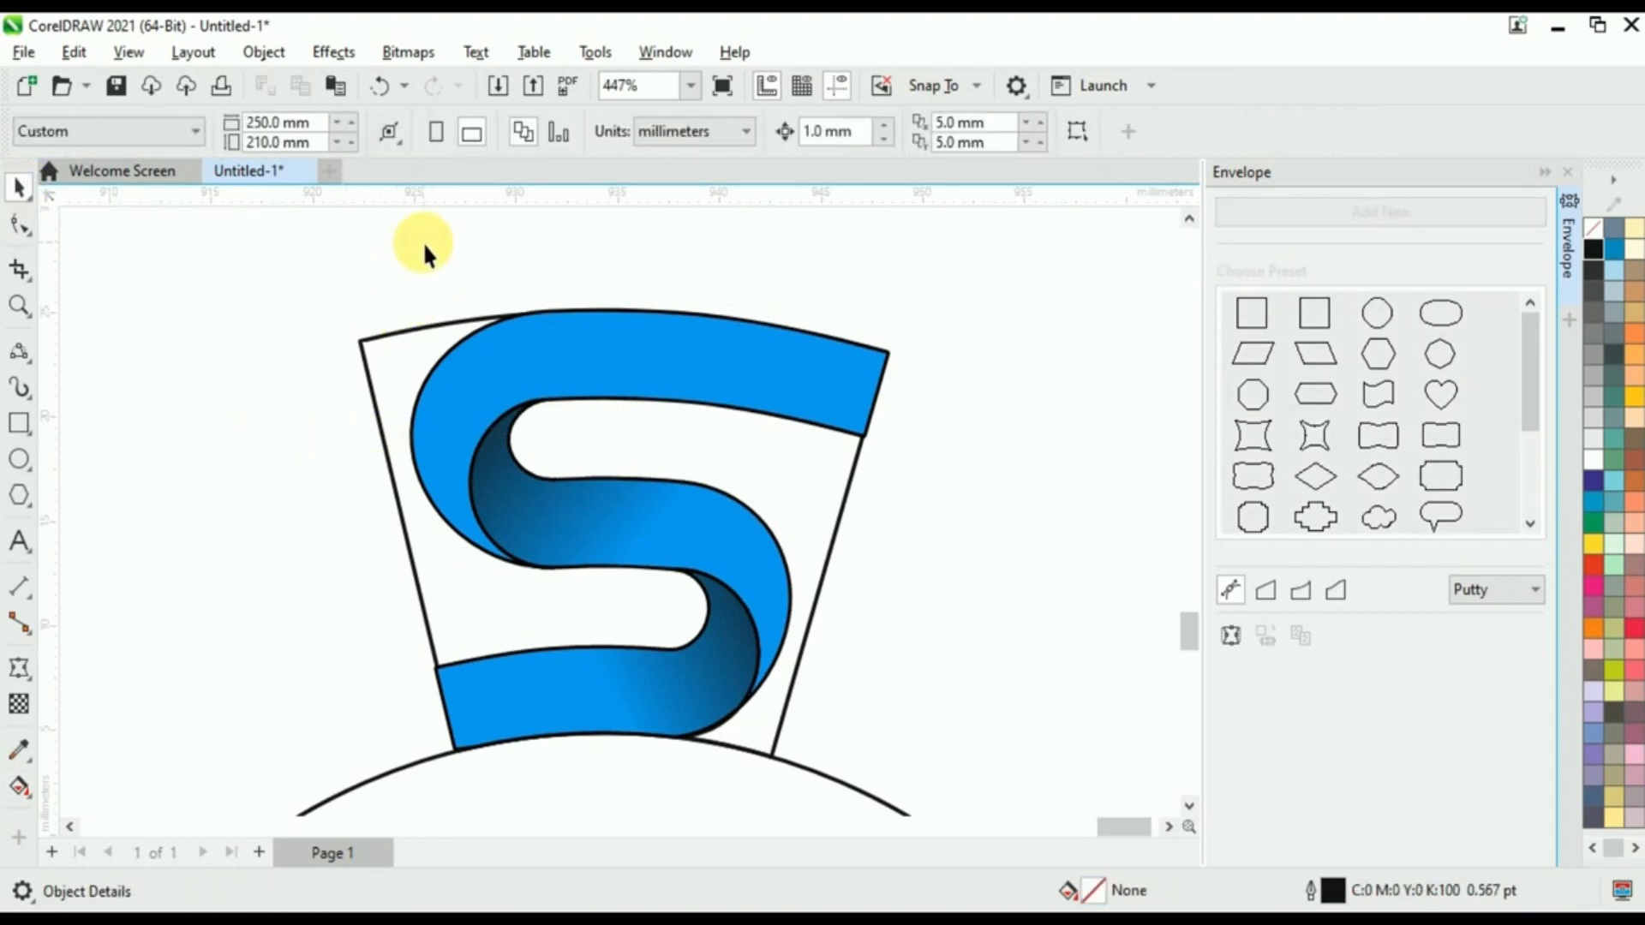
- Group the shaded S pieces, remove their outlines and close the Envelope docker
left_click_drag(779, 503, 964, 774)
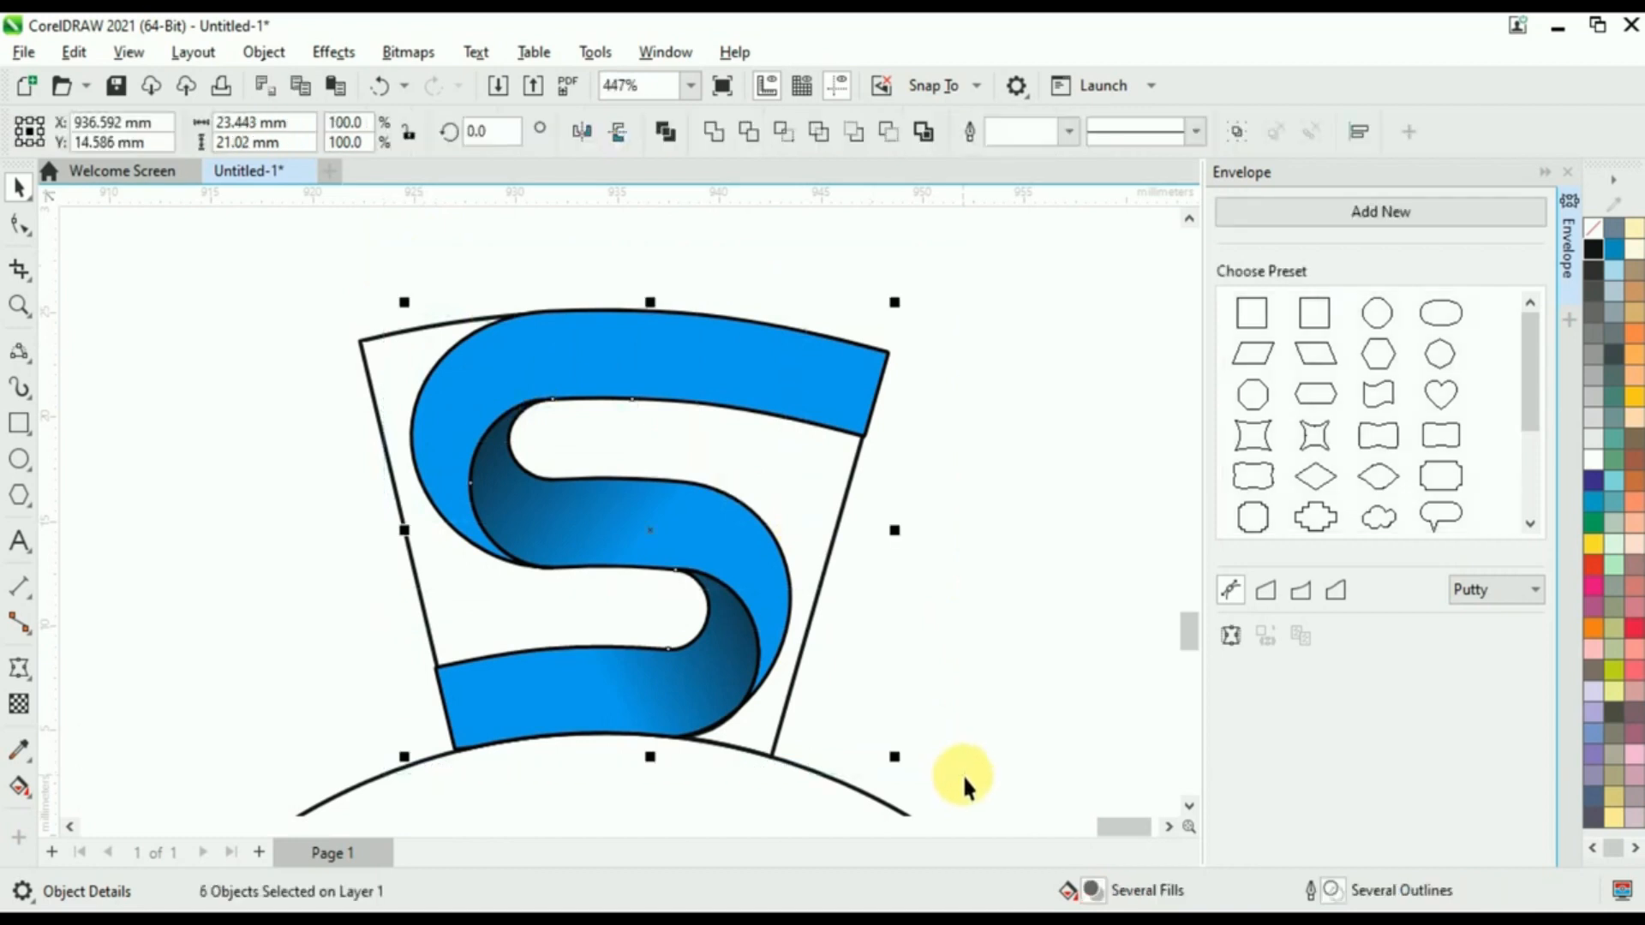
key("ctrl+g")
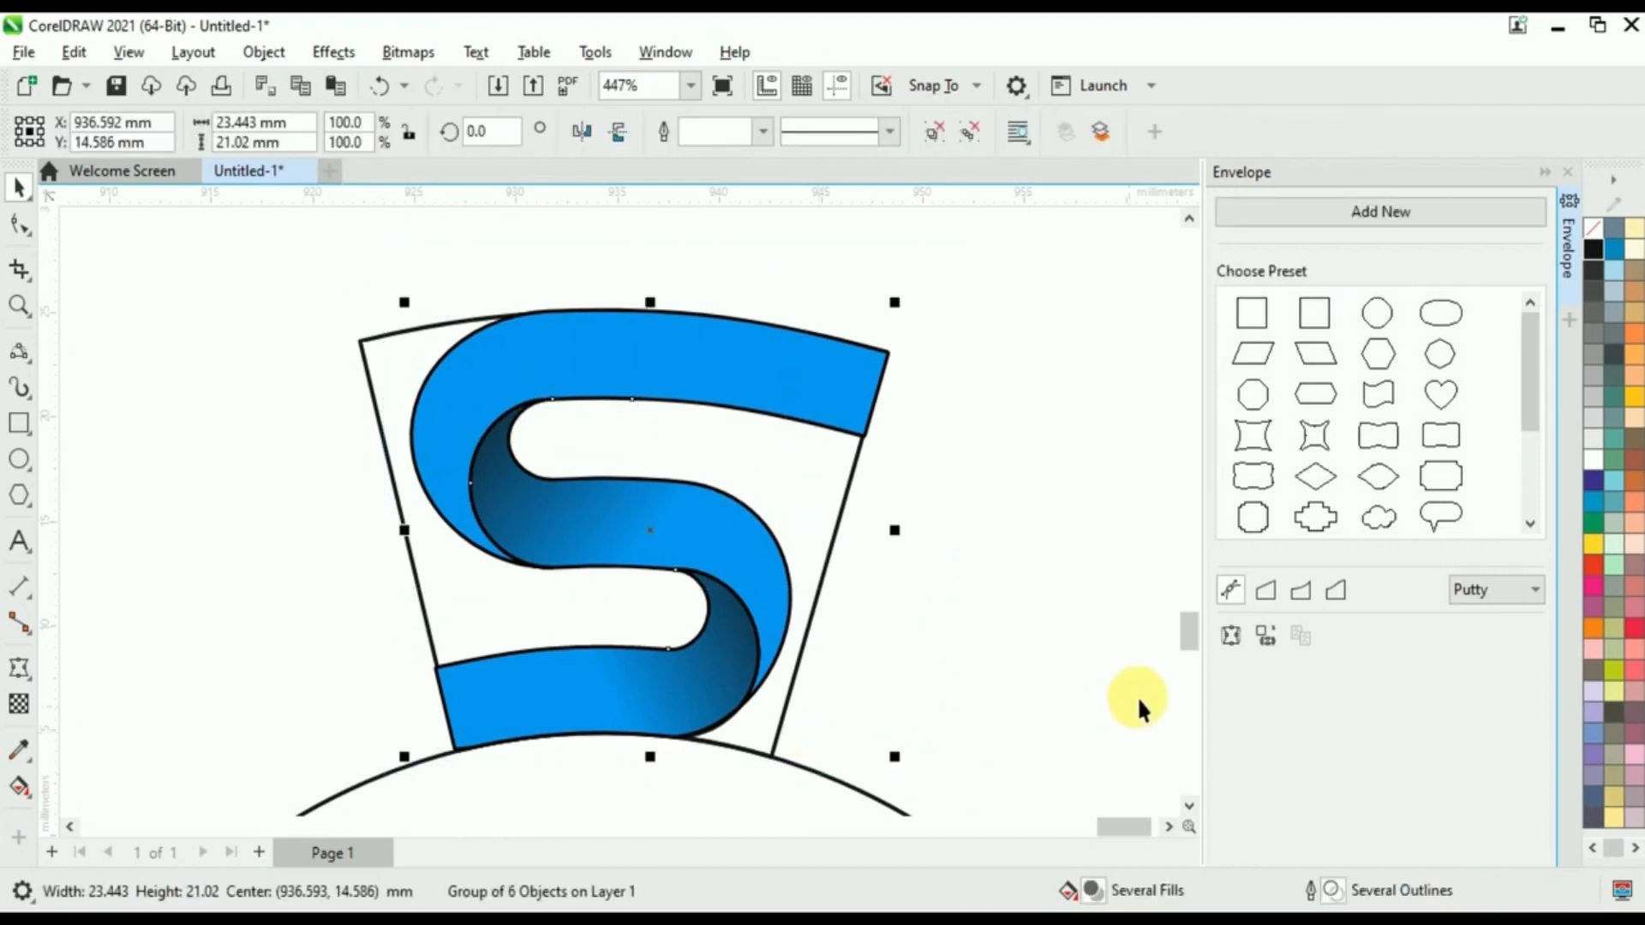
right_click(1590, 229)
left_click(1524, 239)
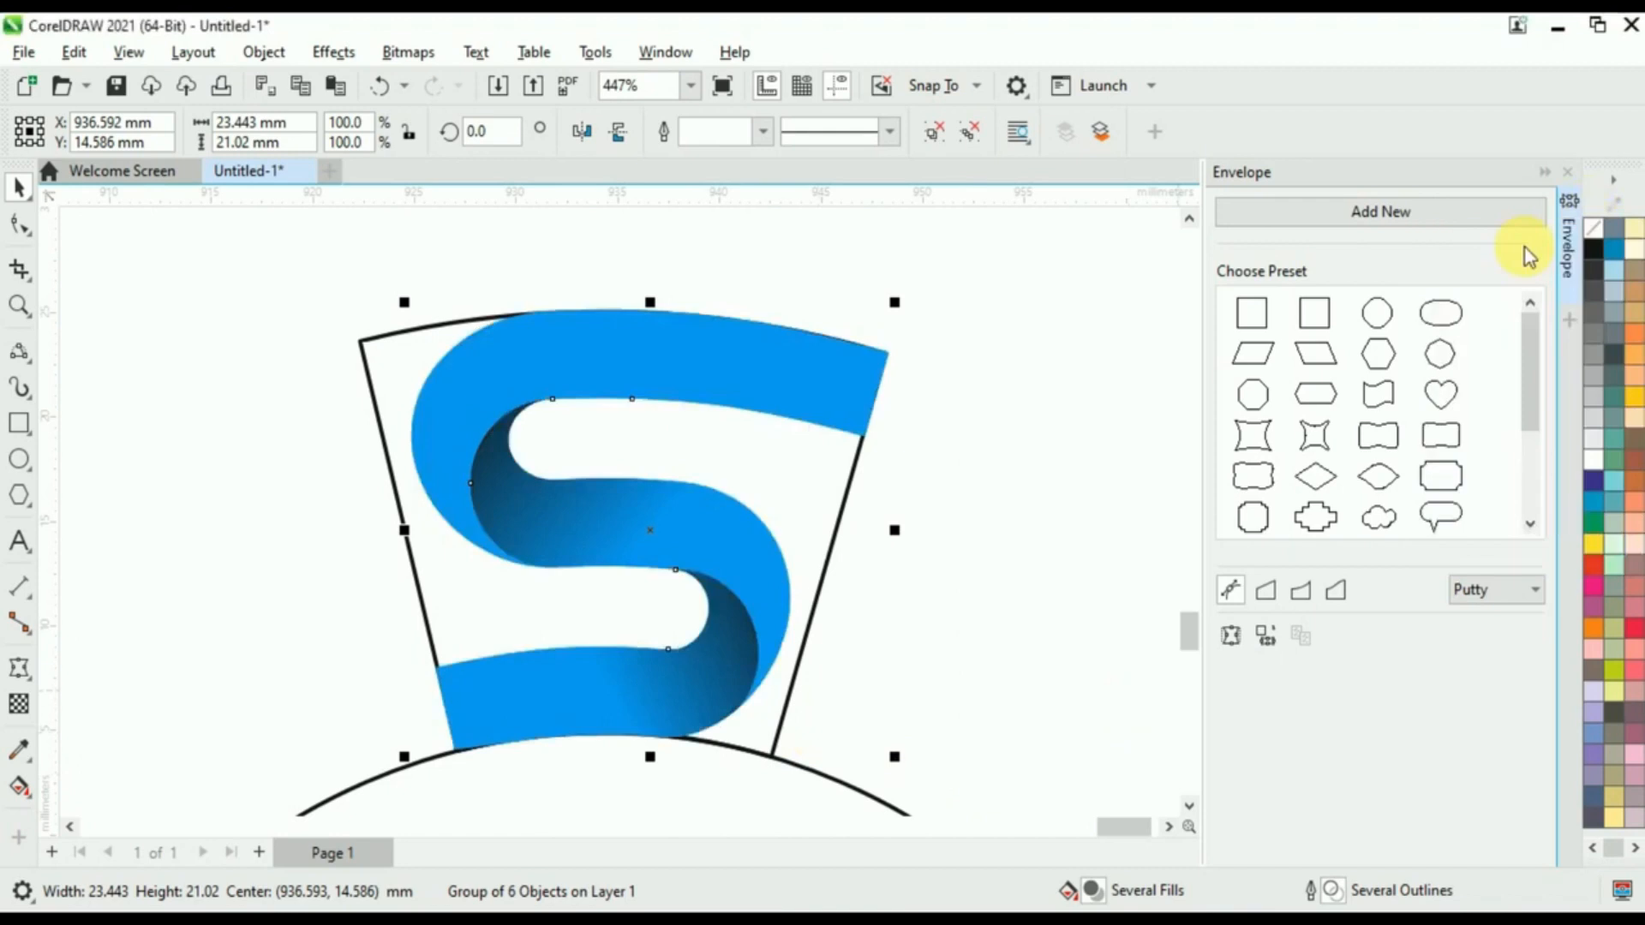
left_click(1568, 172)
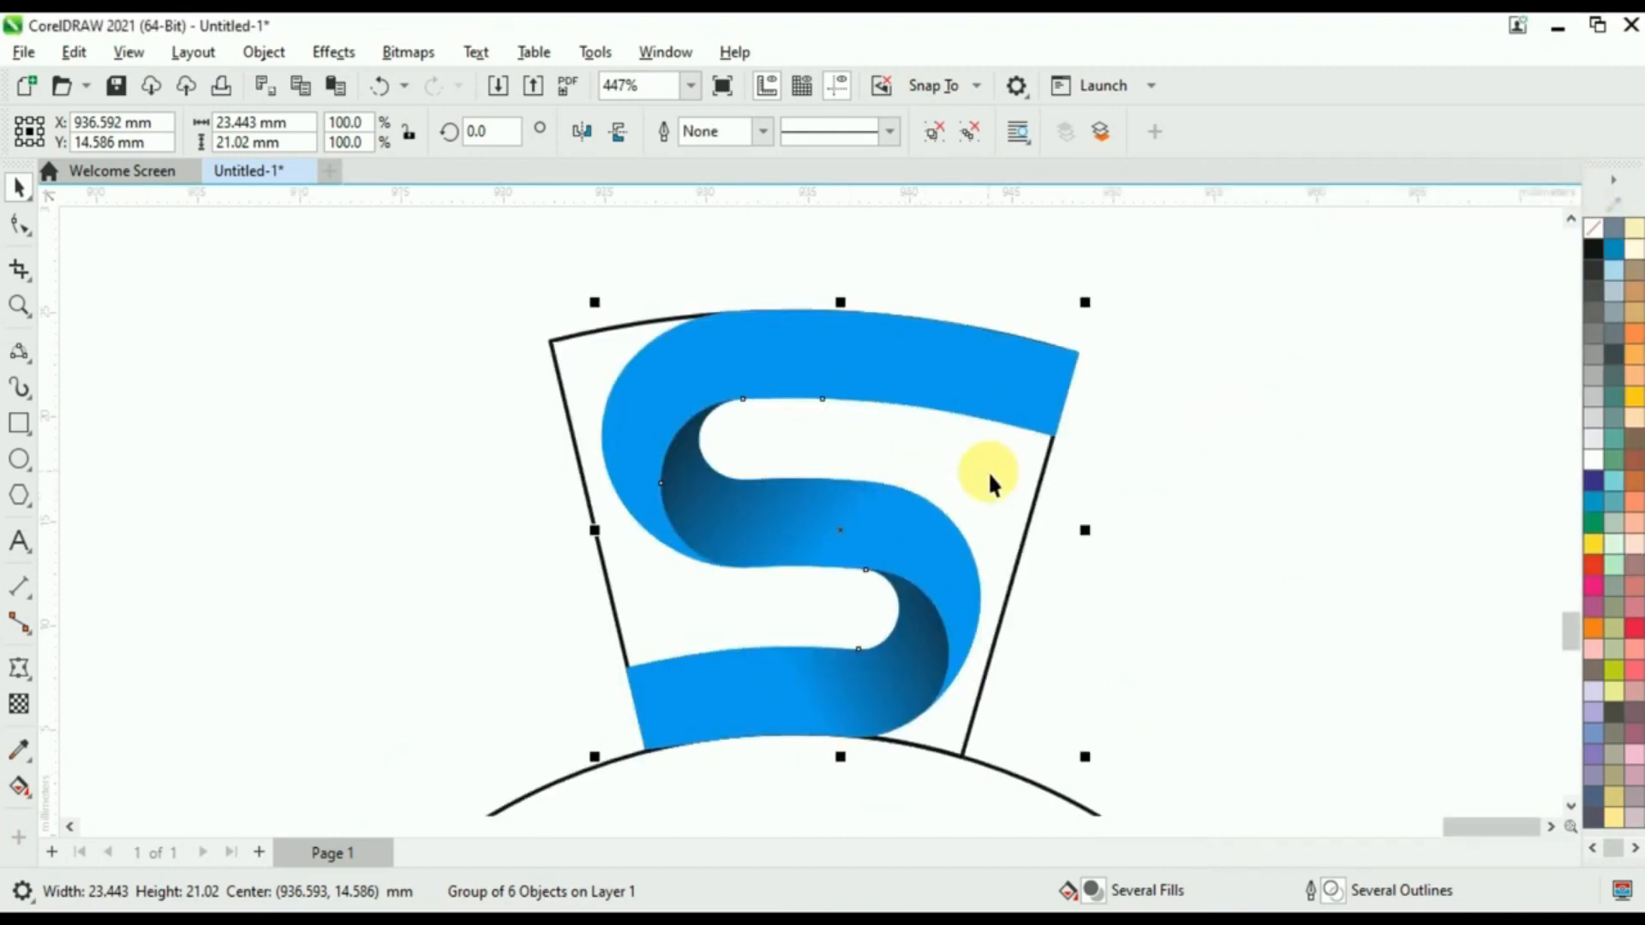
- Place a copy of the shaded S rotated 180 degrees, snapping its corner to the ring segment's upper-left corner
left_click(1229, 464)
left_click(743, 356)
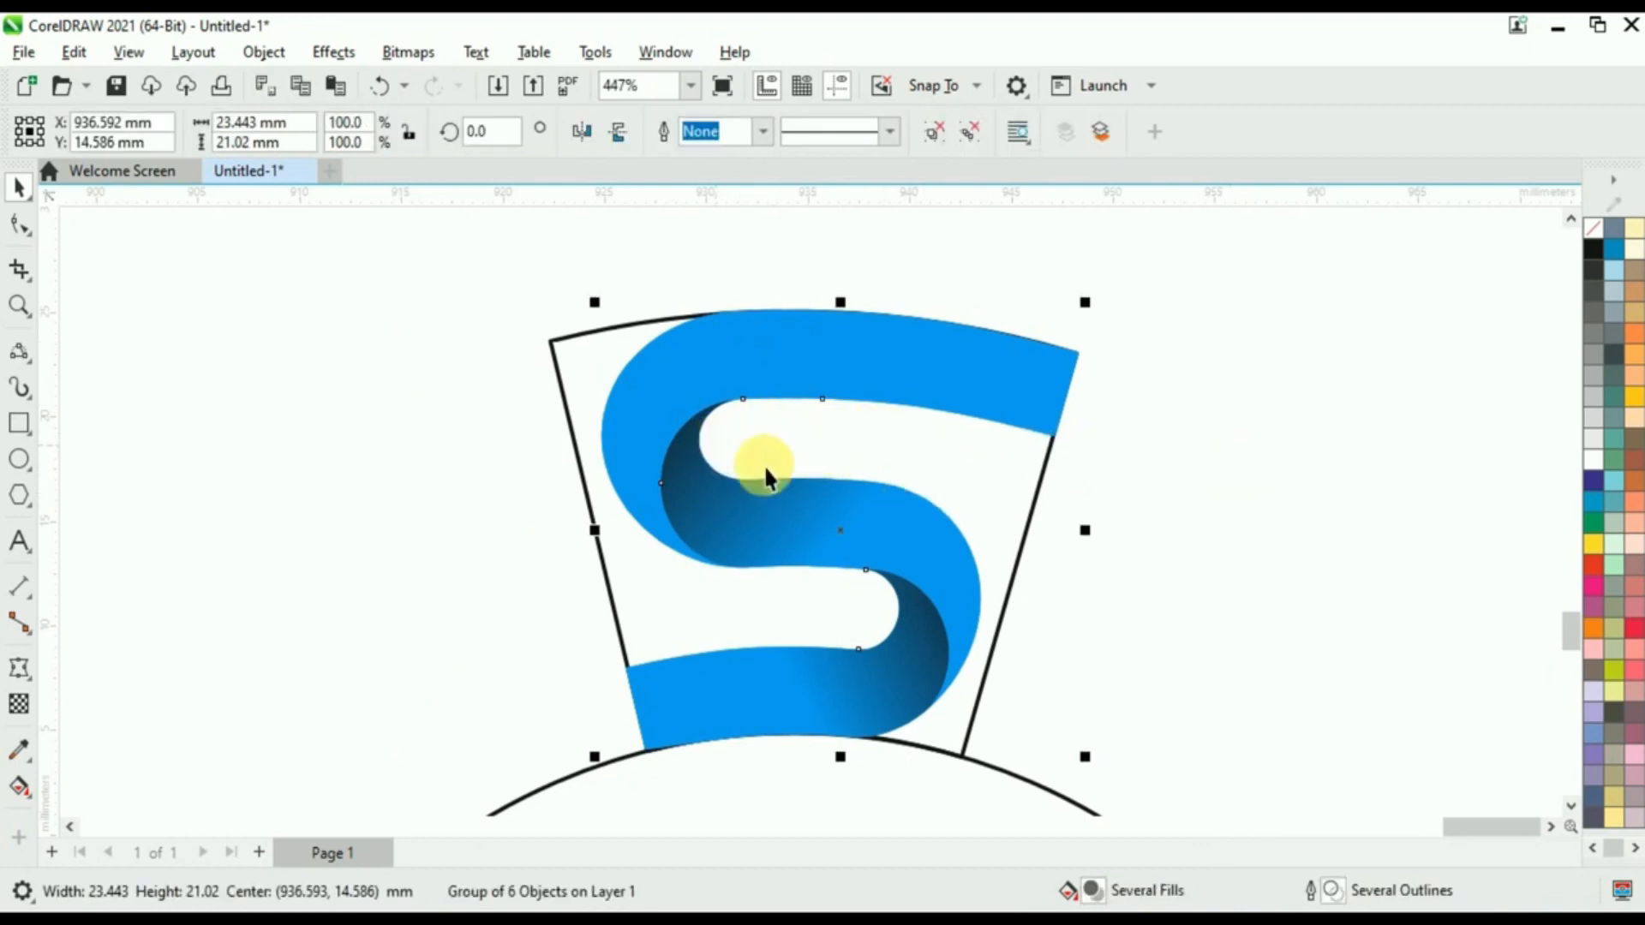
left_click_drag(727, 346, 563, 354)
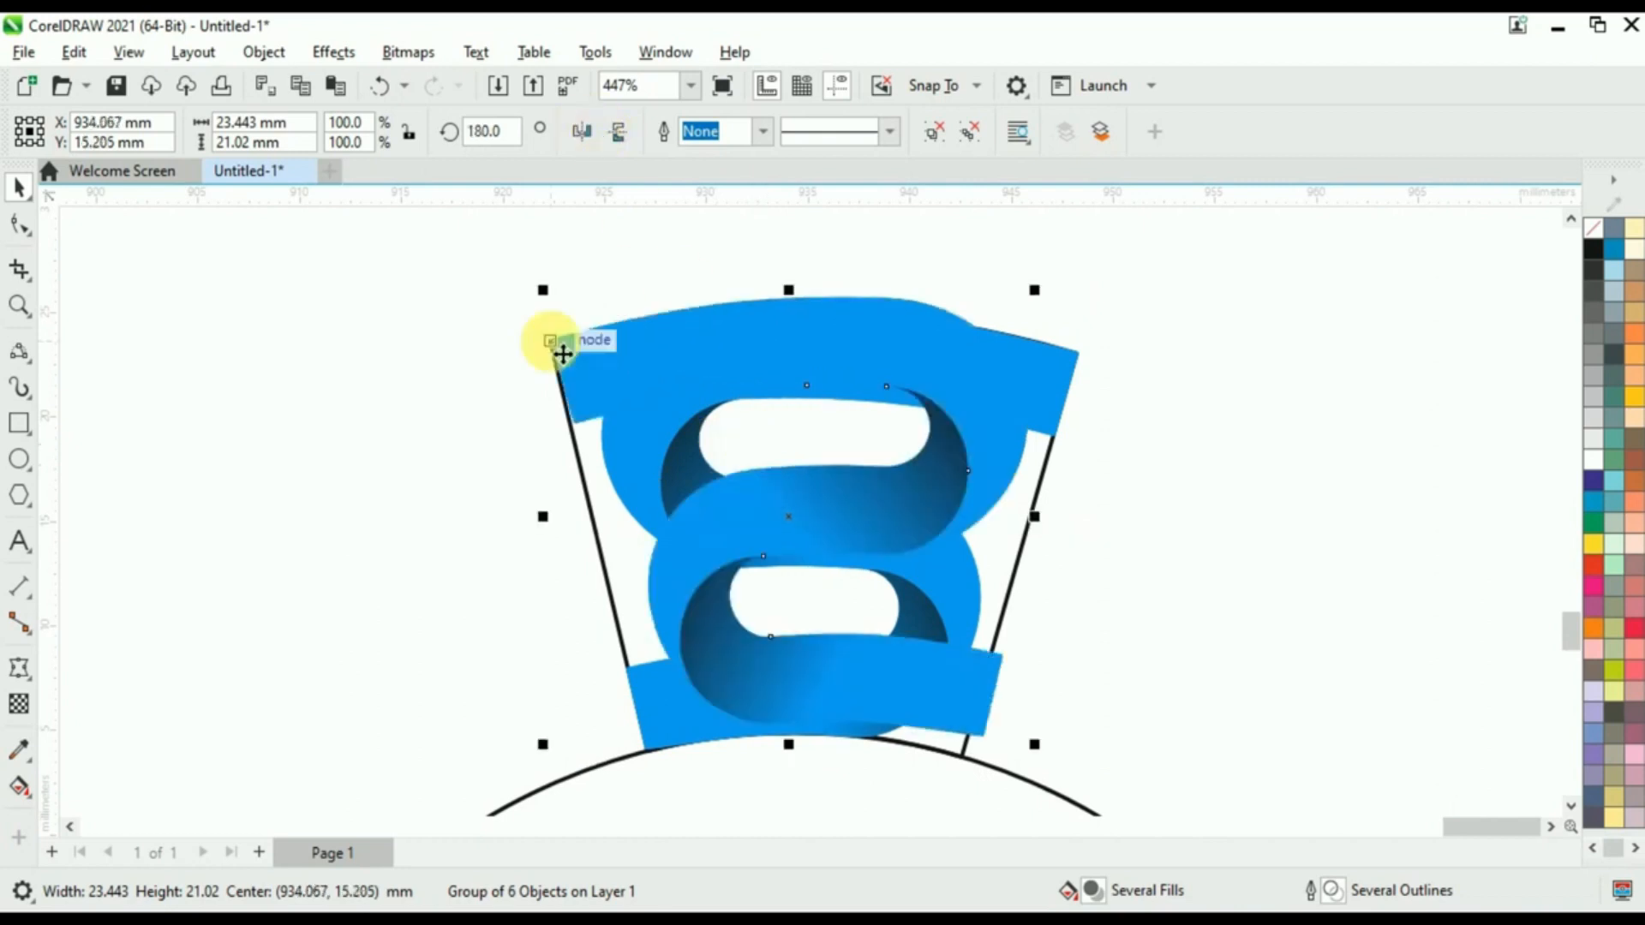
- Move the copied S's rotation centre to the circle's centre and rotate the copy until it joins the original's lower end
left_click(614, 360)
scroll(763, 334, "down", 2)
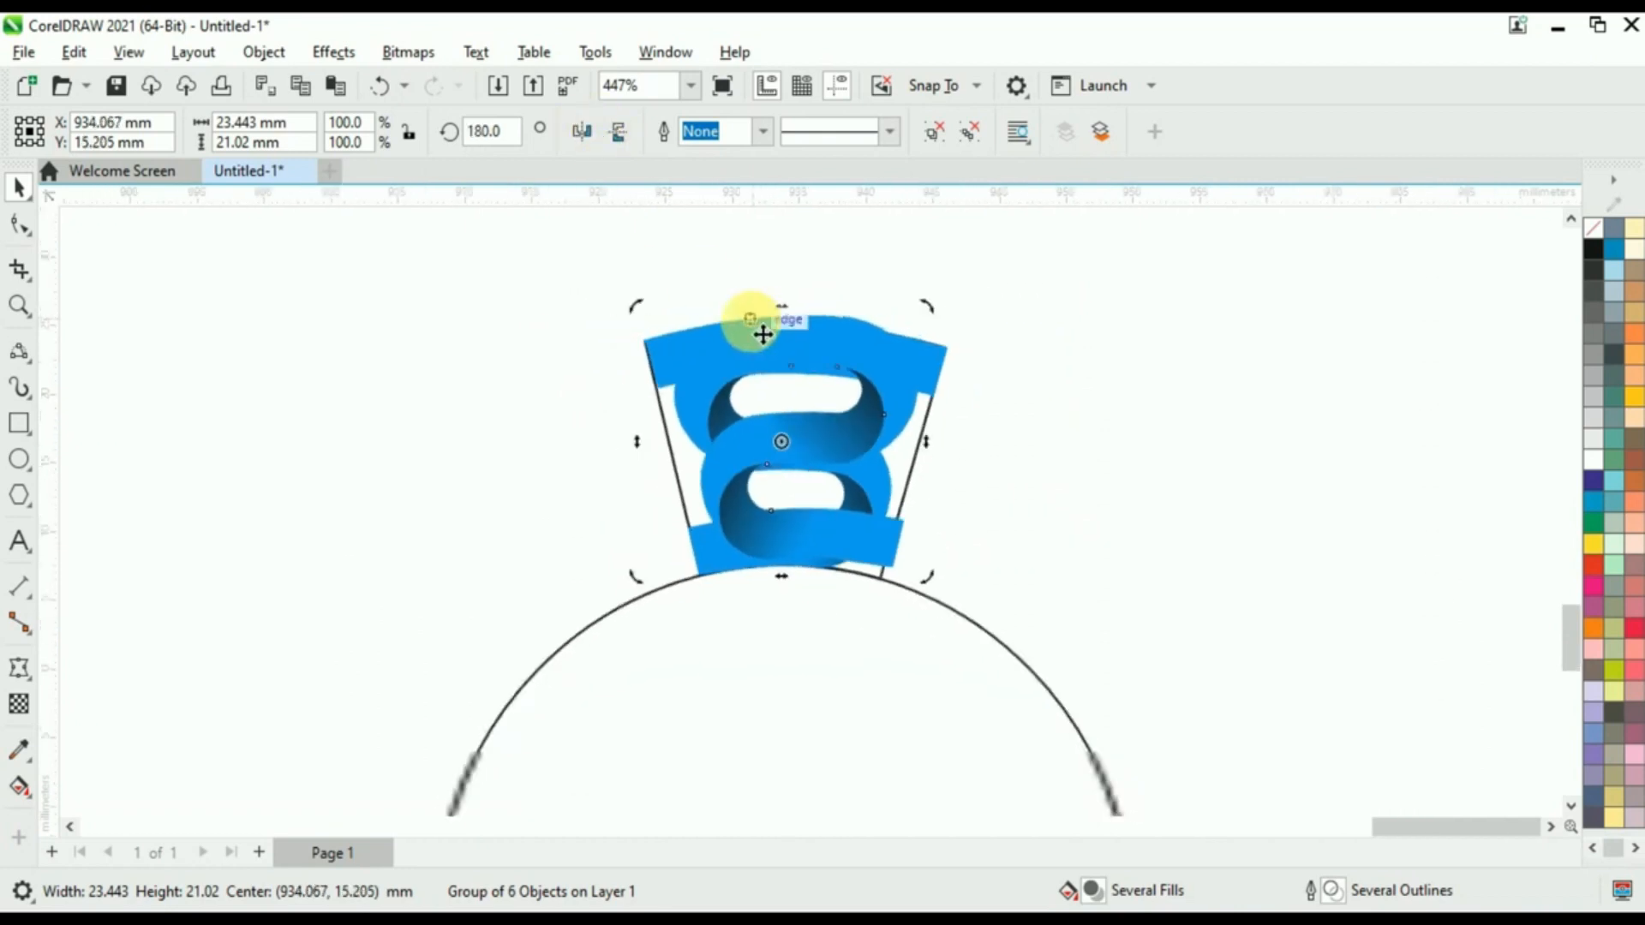
scroll(762, 334, "down", 3)
left_click_drag(776, 434, 770, 699)
left_click(770, 698)
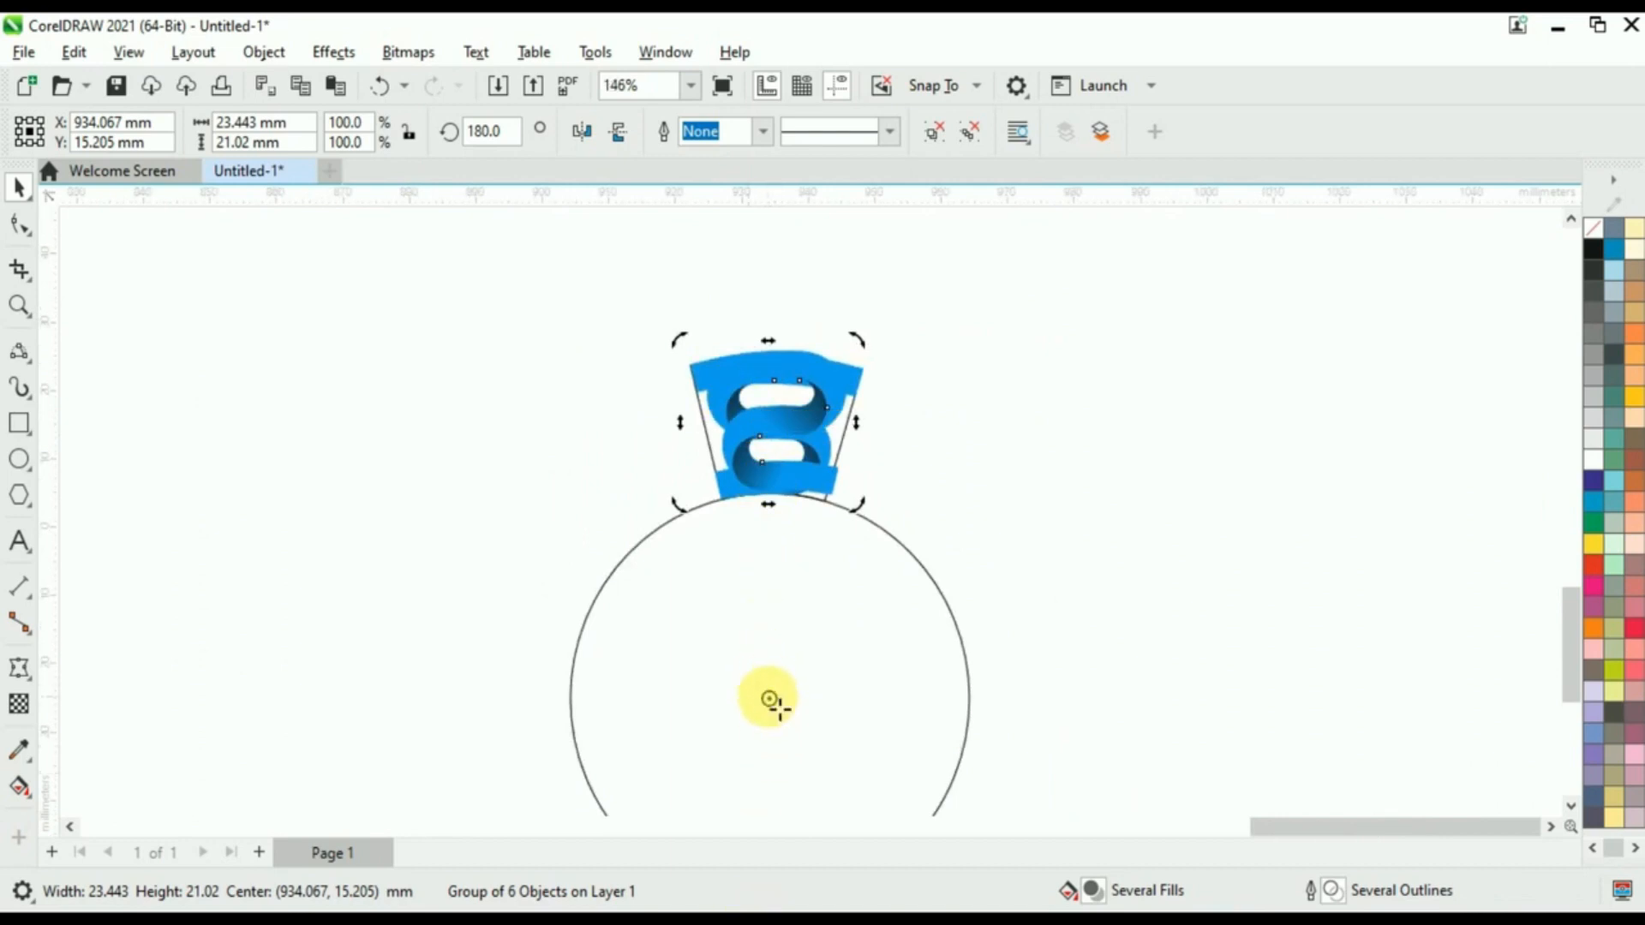
scroll(738, 573, "up", 4)
left_click_drag(459, 496, 336, 350)
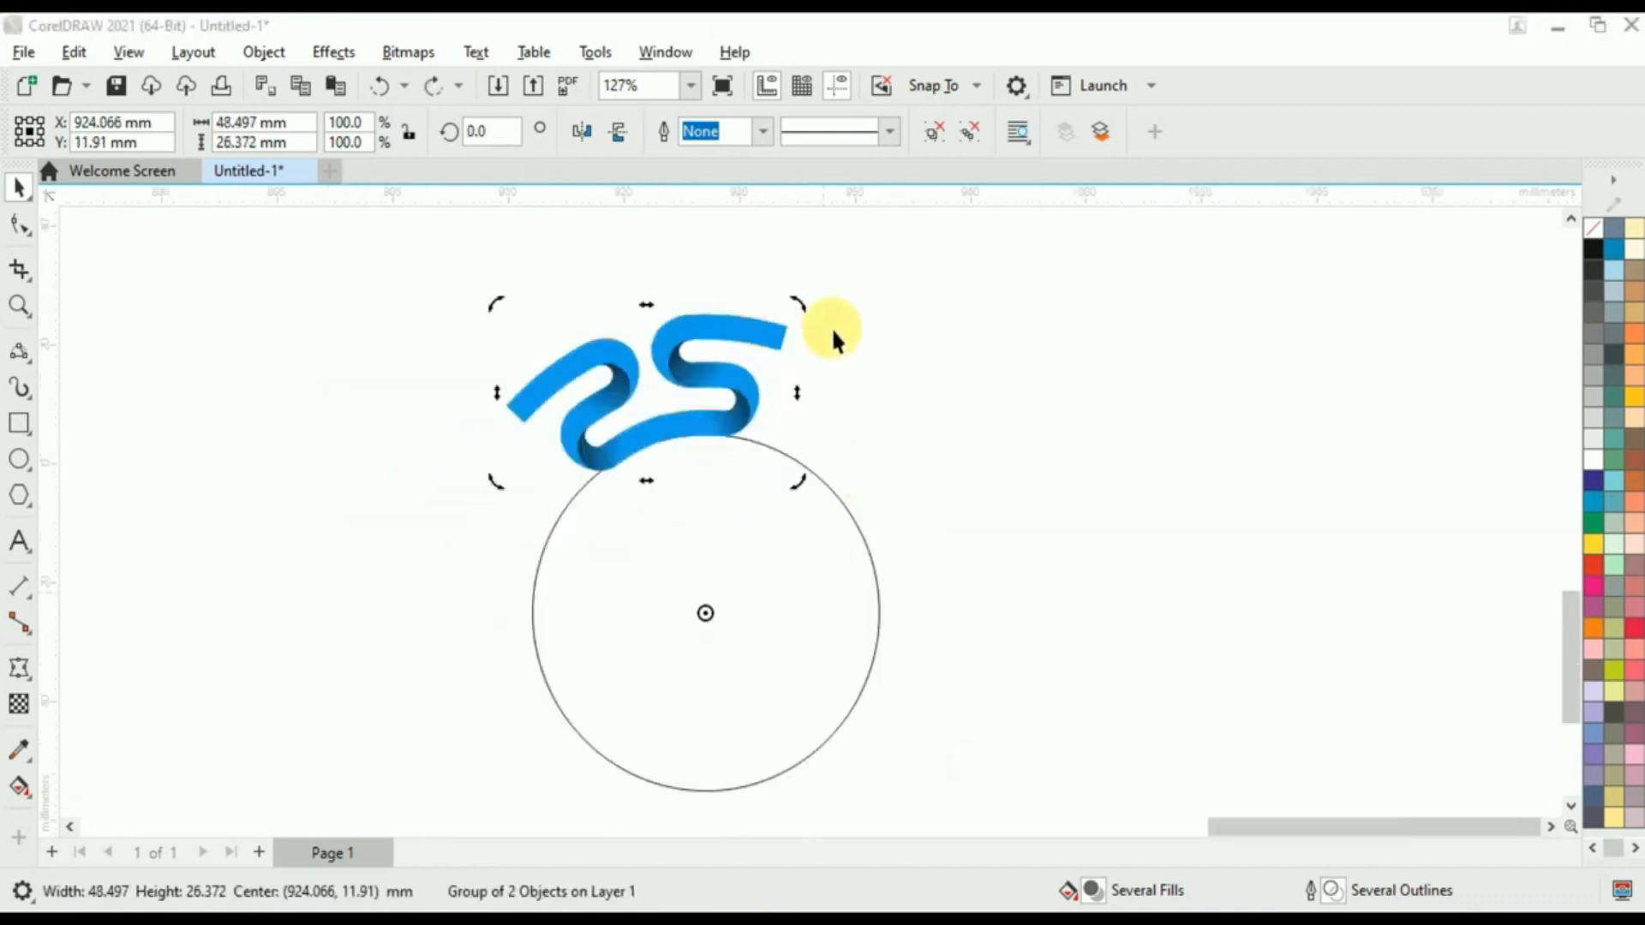
- Rotate copies of the joined S pair around the circle's centre in 60.824 degree increments to complete the ring
left_click_drag(804, 314, 512, 403)
scroll(505, 407, "up", 3)
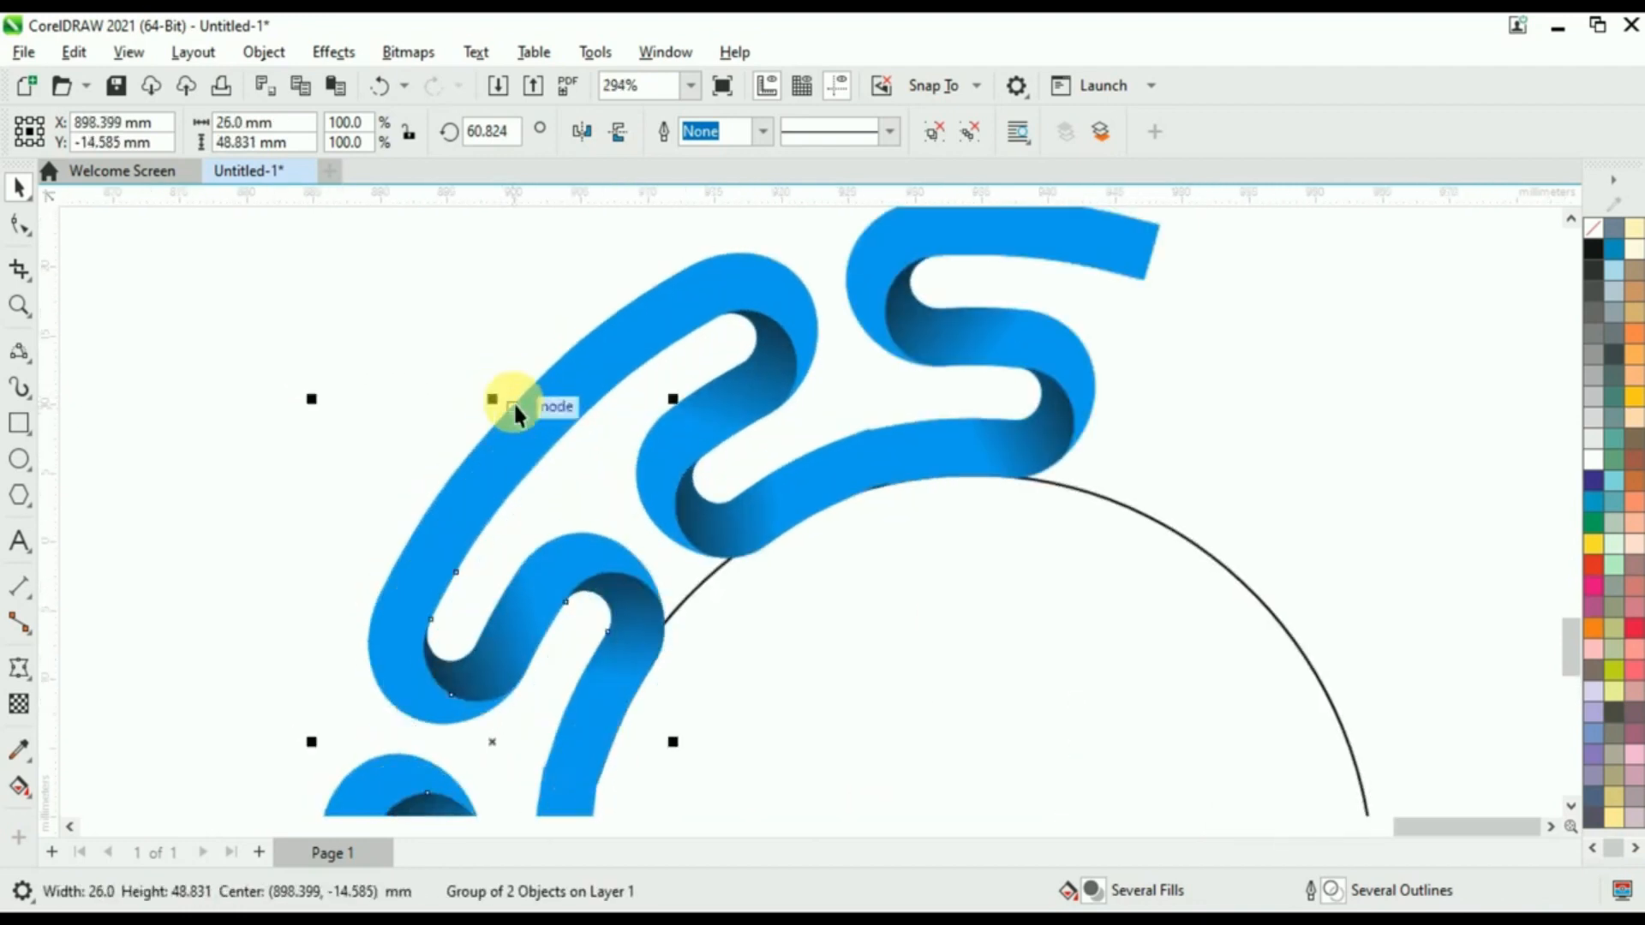
scroll(494, 414, "down", 1)
scroll(493, 415, "down", 2)
left_click(544, 537)
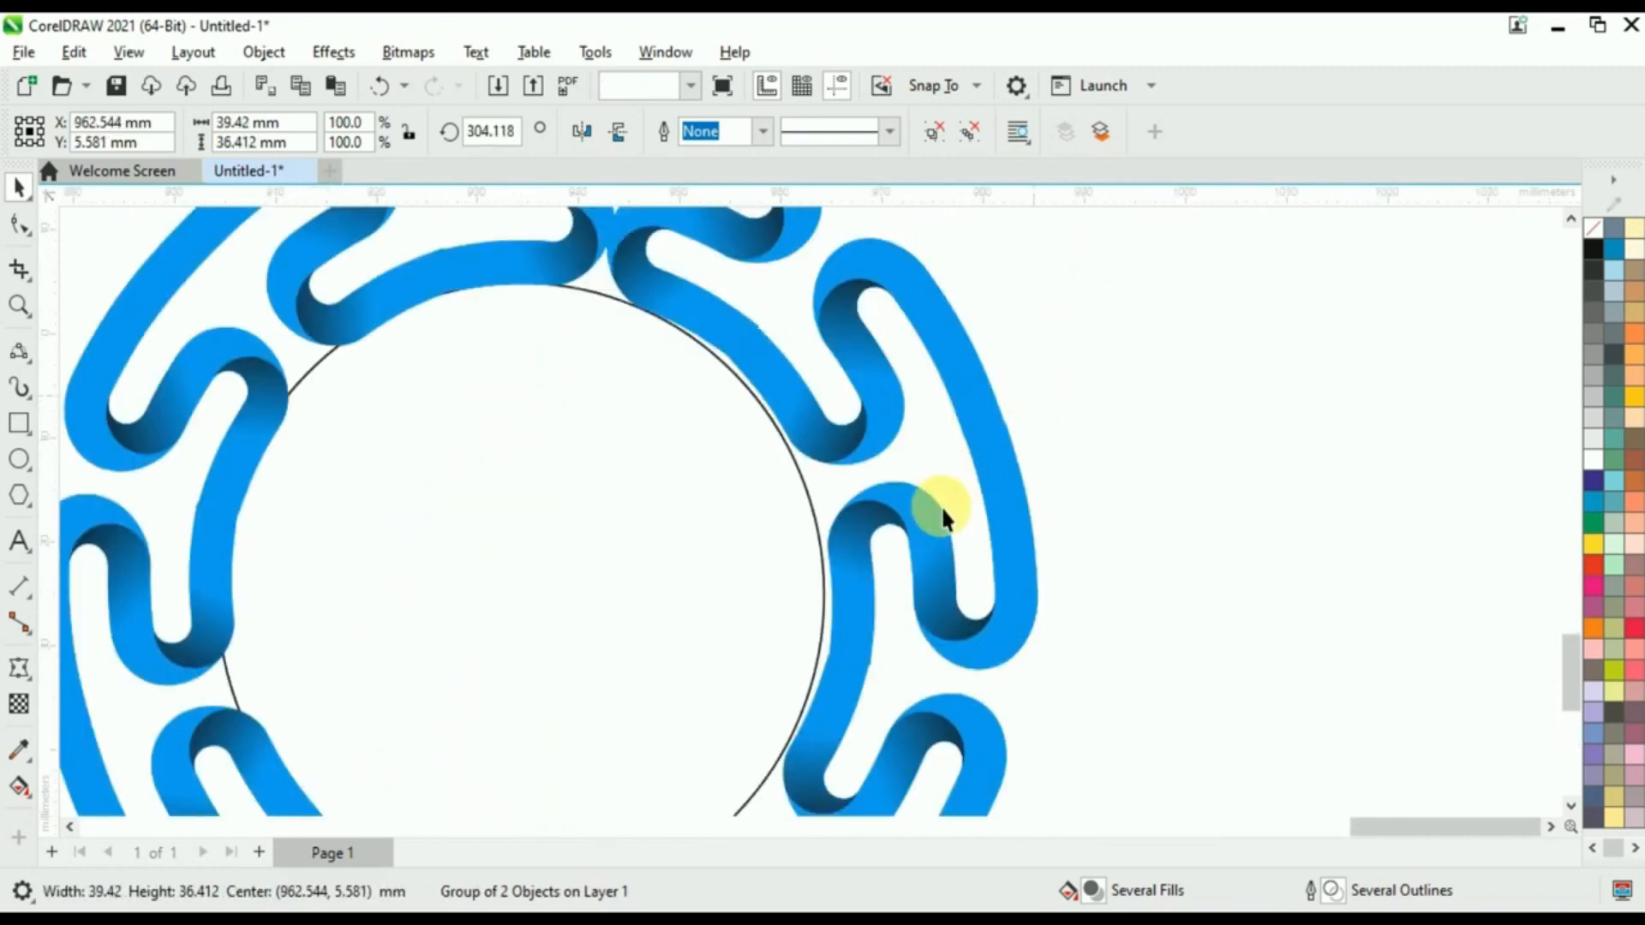
key("Escape")
- Delete the 60 mm guide circle inside the ring of S shapes
scroll(851, 604, "down", 2)
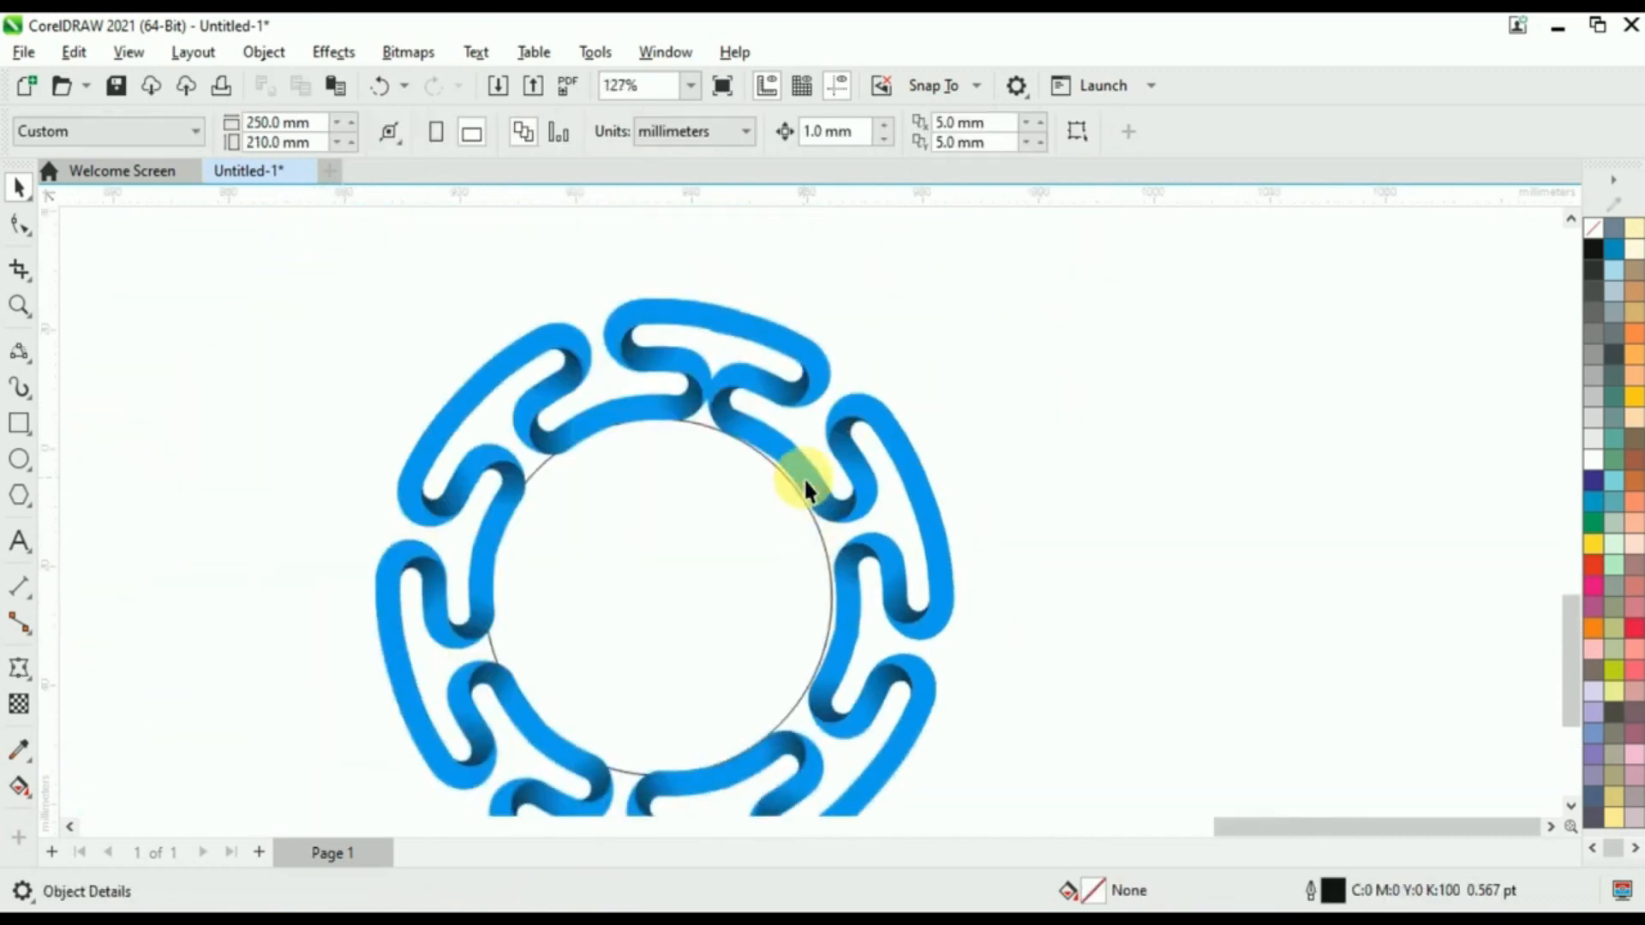
scroll(754, 241, "down", 1)
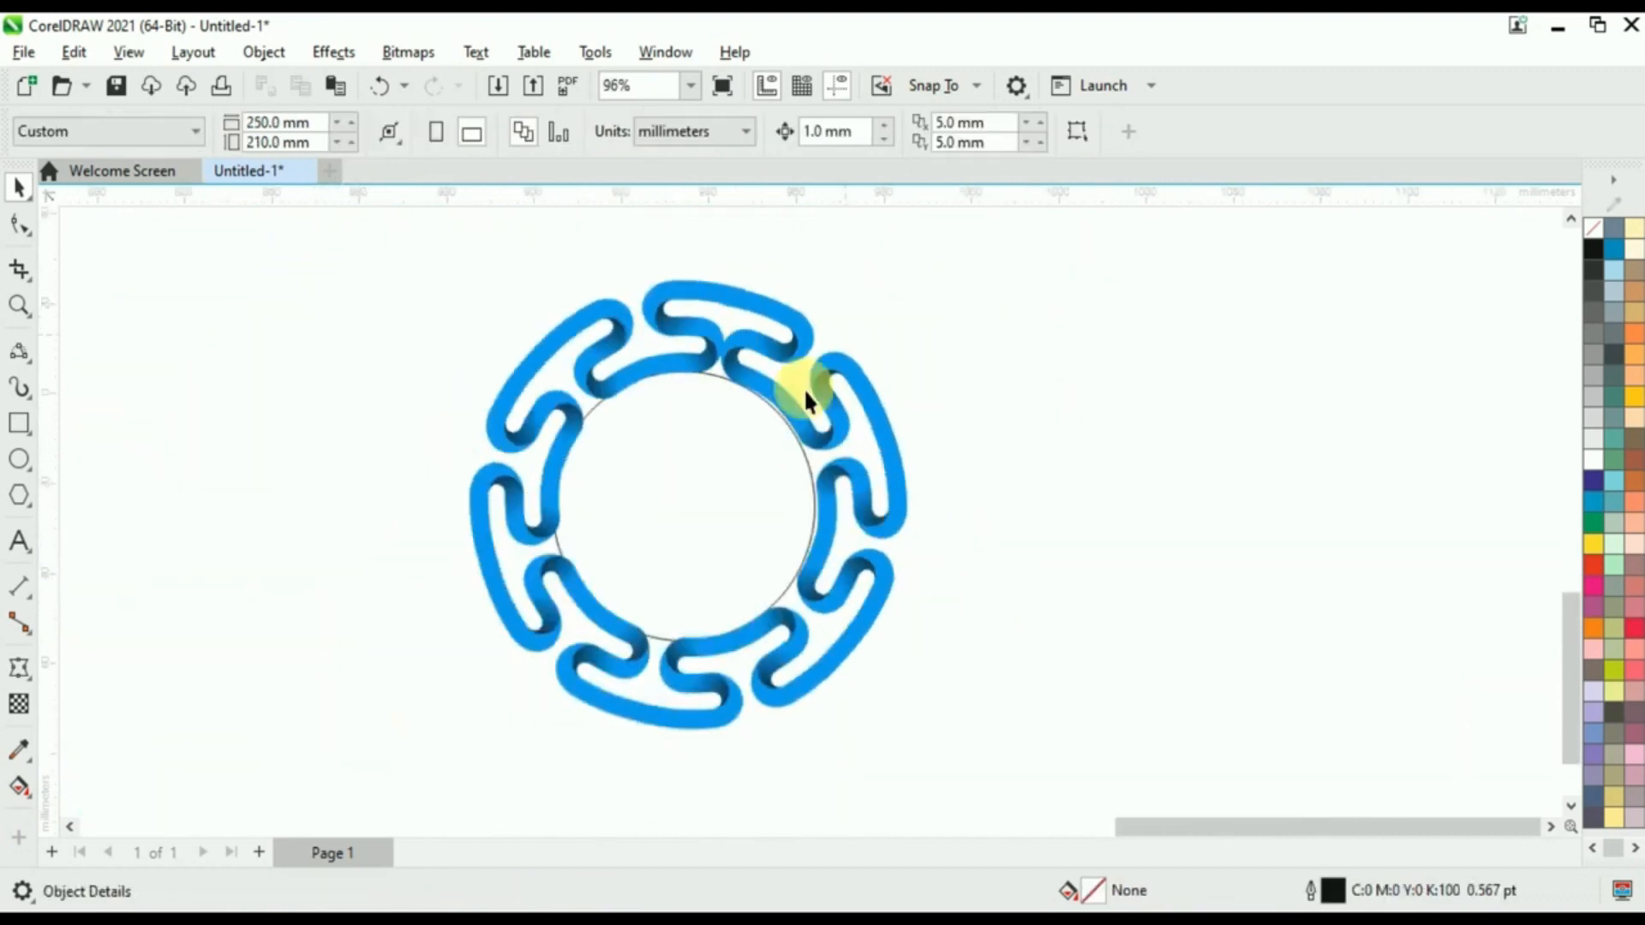
left_click(805, 451)
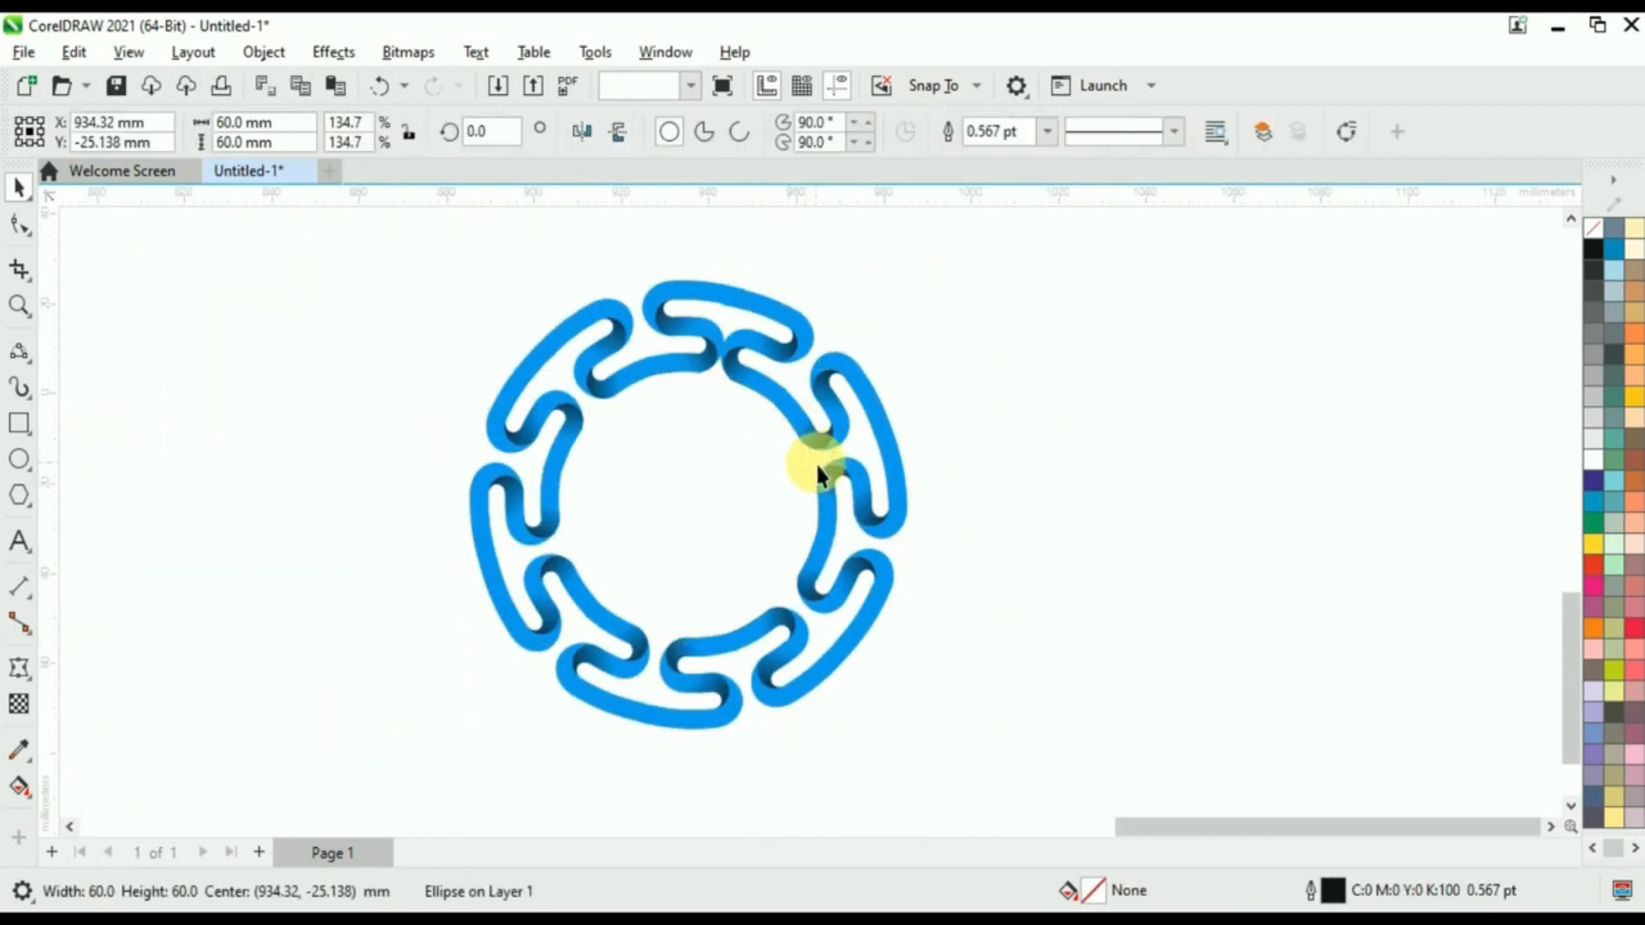
- Remove the selected 60 mm inner circle and group all the S pairs of the ring into one object
key("Delete")
scroll(739, 485, "down", 1)
scroll(663, 399, "up", 2)
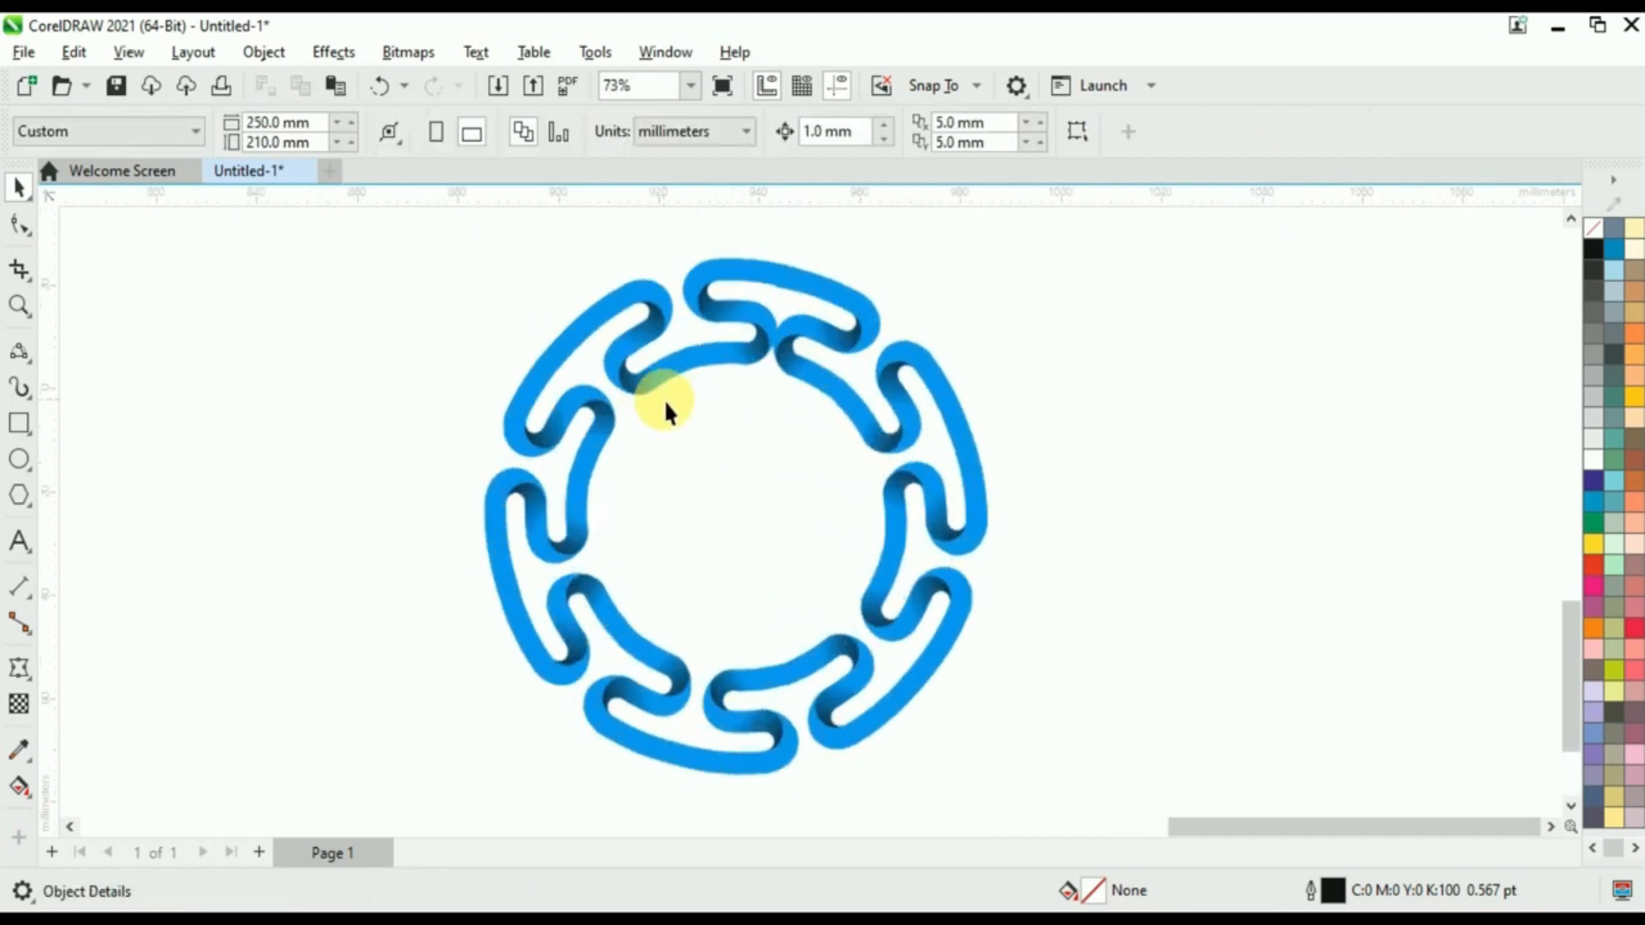
scroll(682, 555, "down", 1)
left_click_drag(394, 225, 936, 357)
left_click_drag(990, 711, 984, 785)
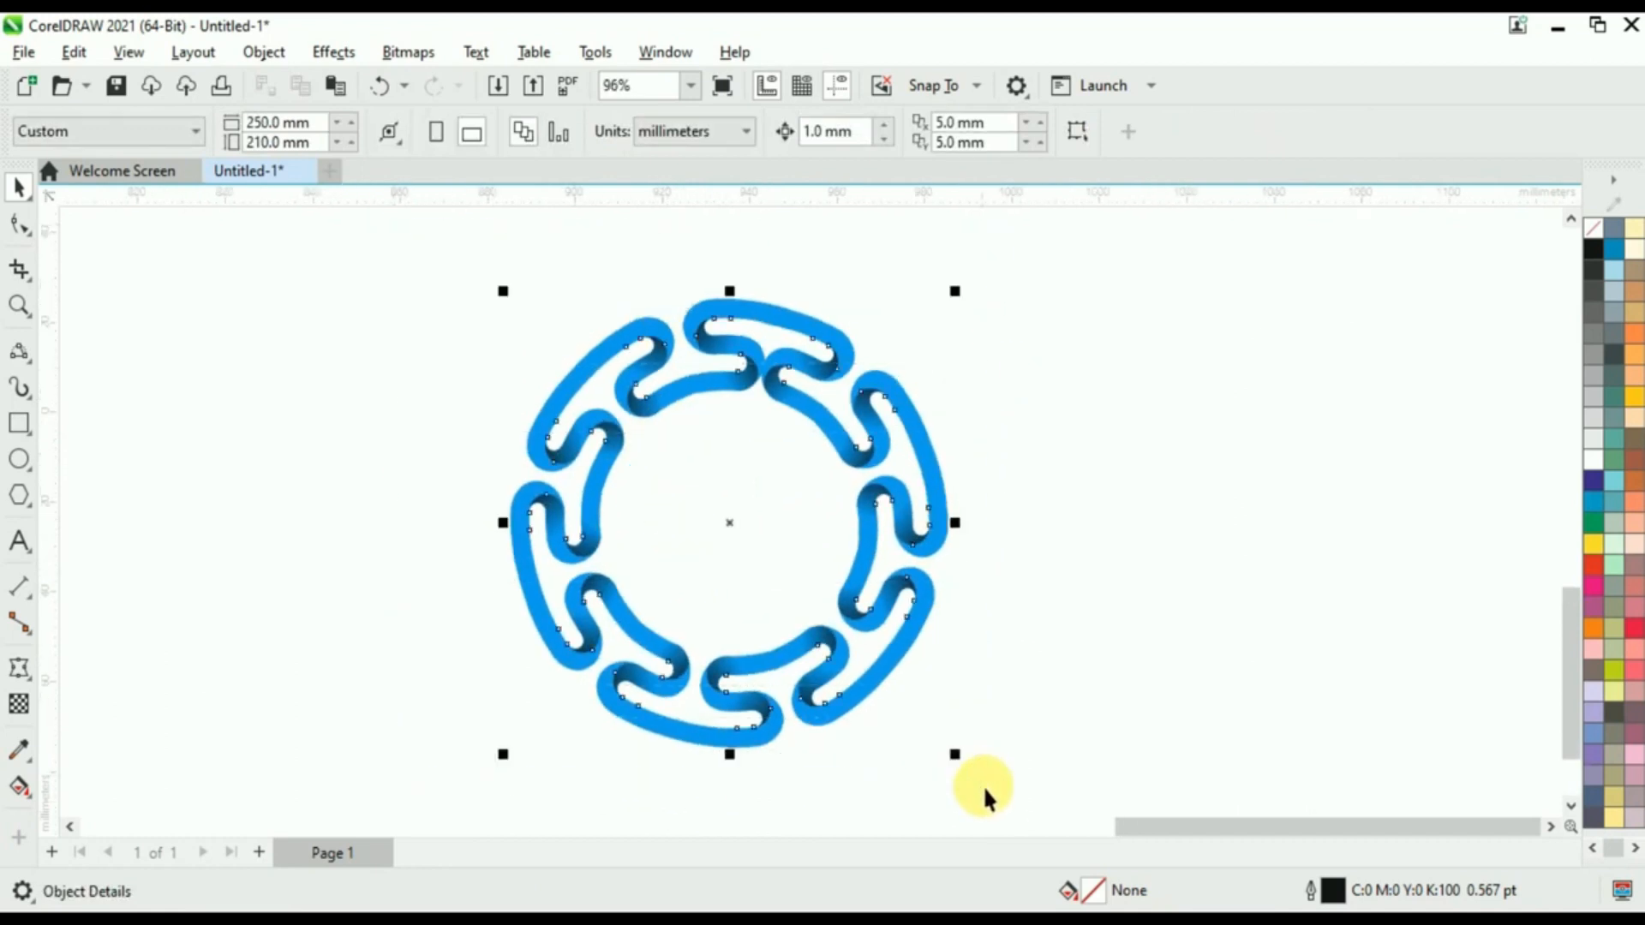
key("ctrl+g")
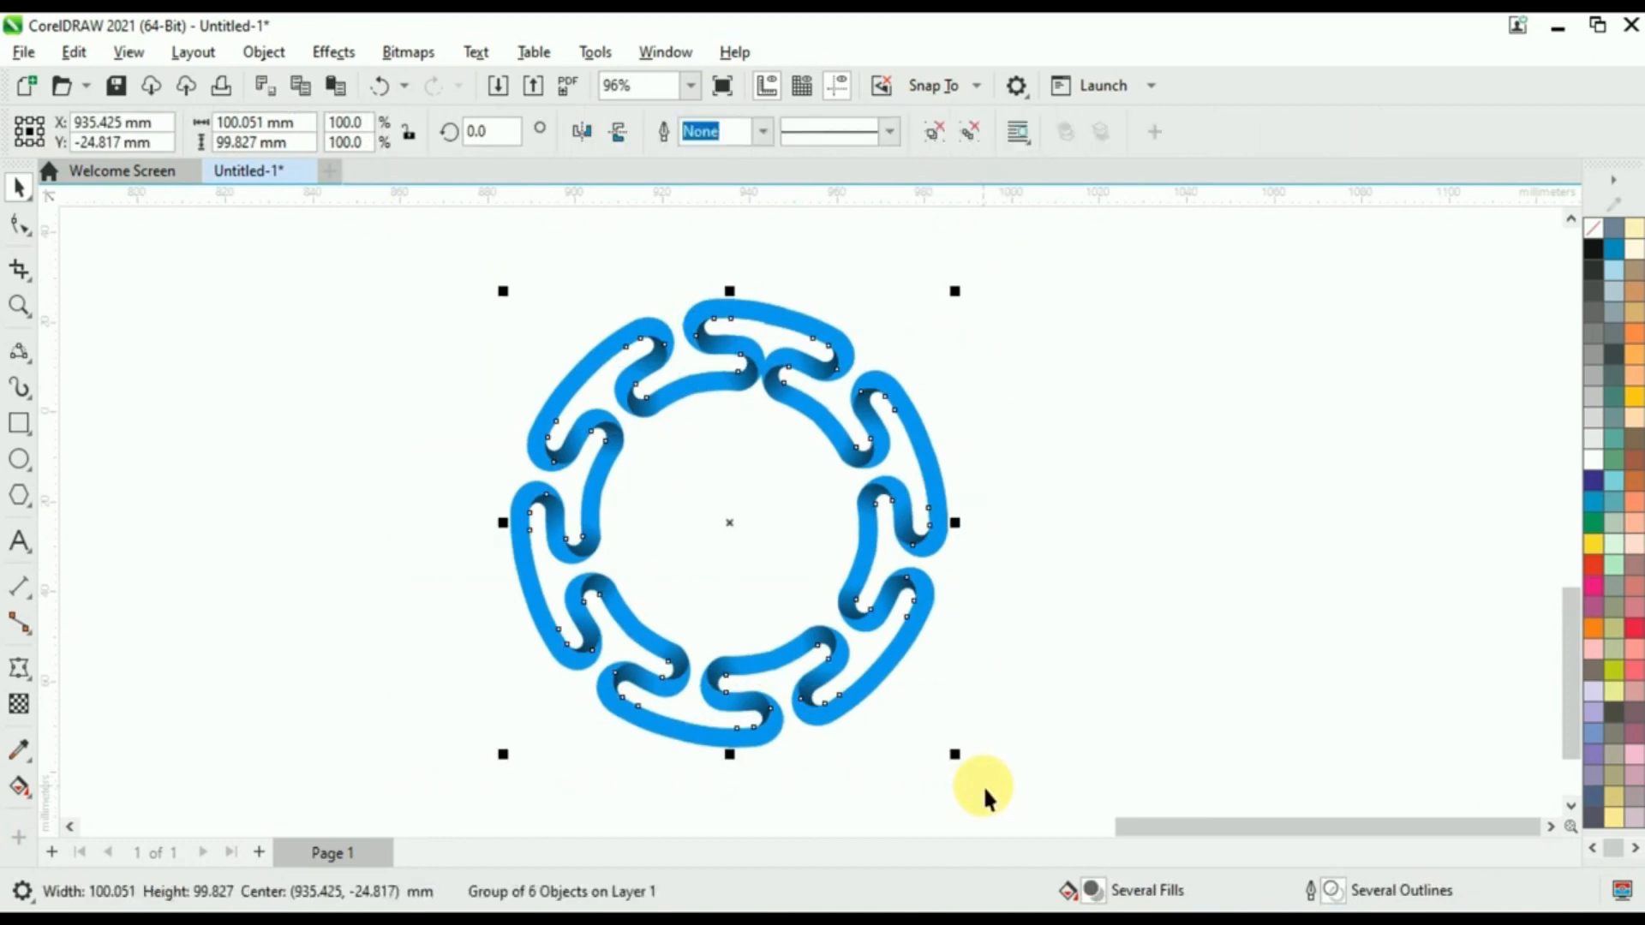
- Deselect the grouped ring and view the finished logo in full-screen preview
scroll(738, 475, "up", 1)
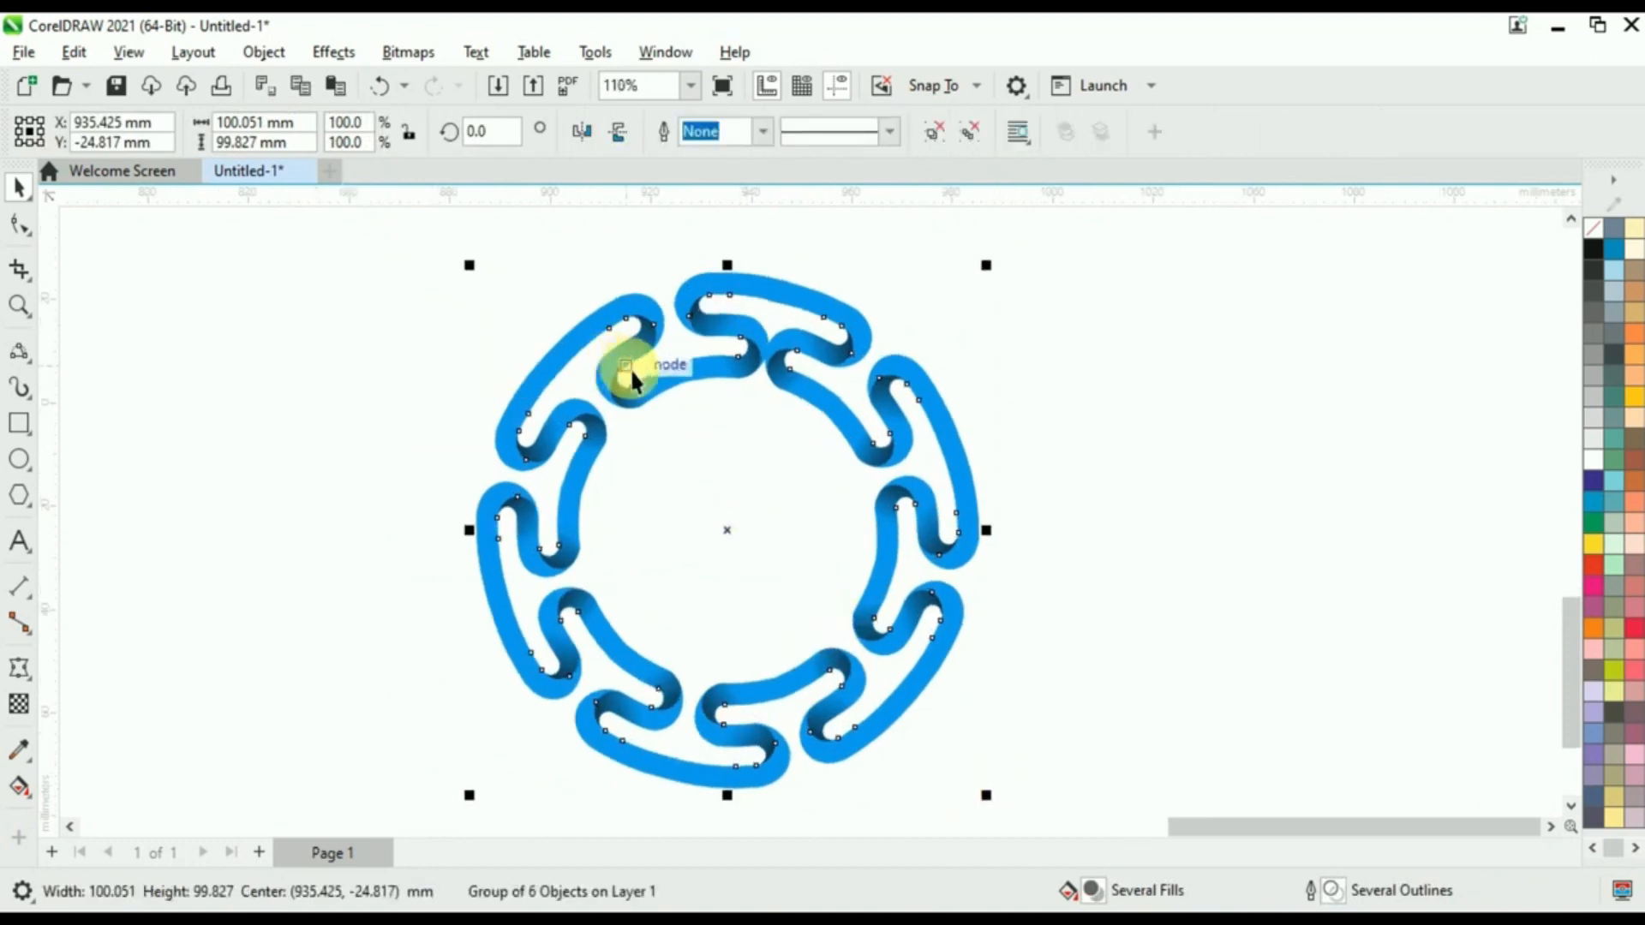
left_click(1118, 415)
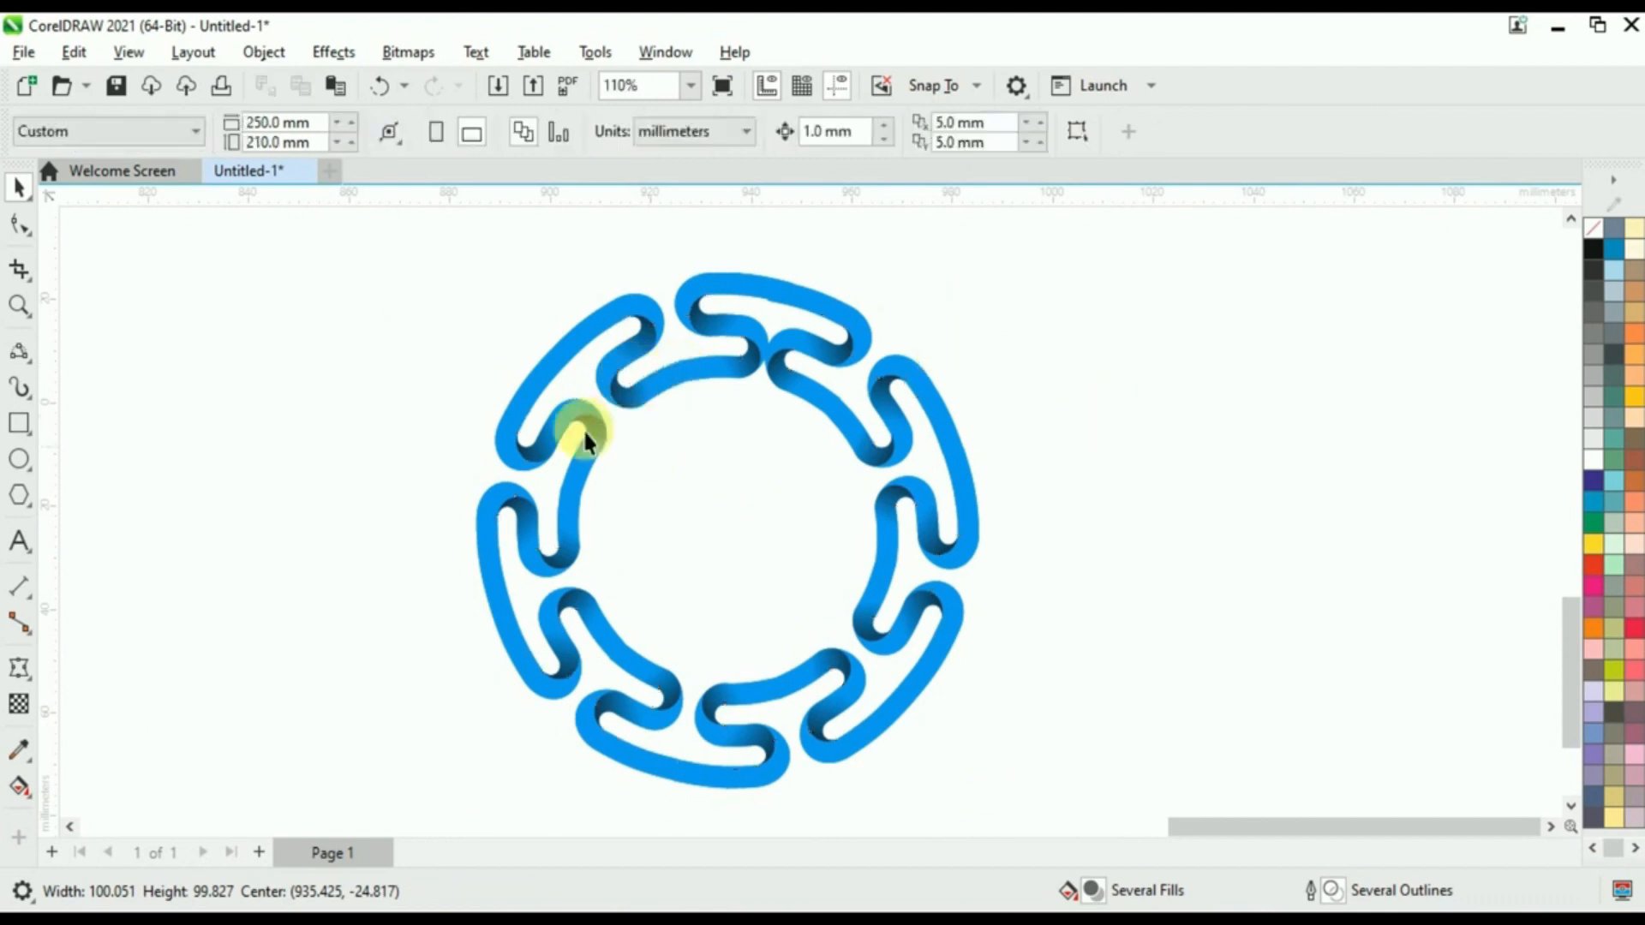
scroll(561, 522, "up", 1)
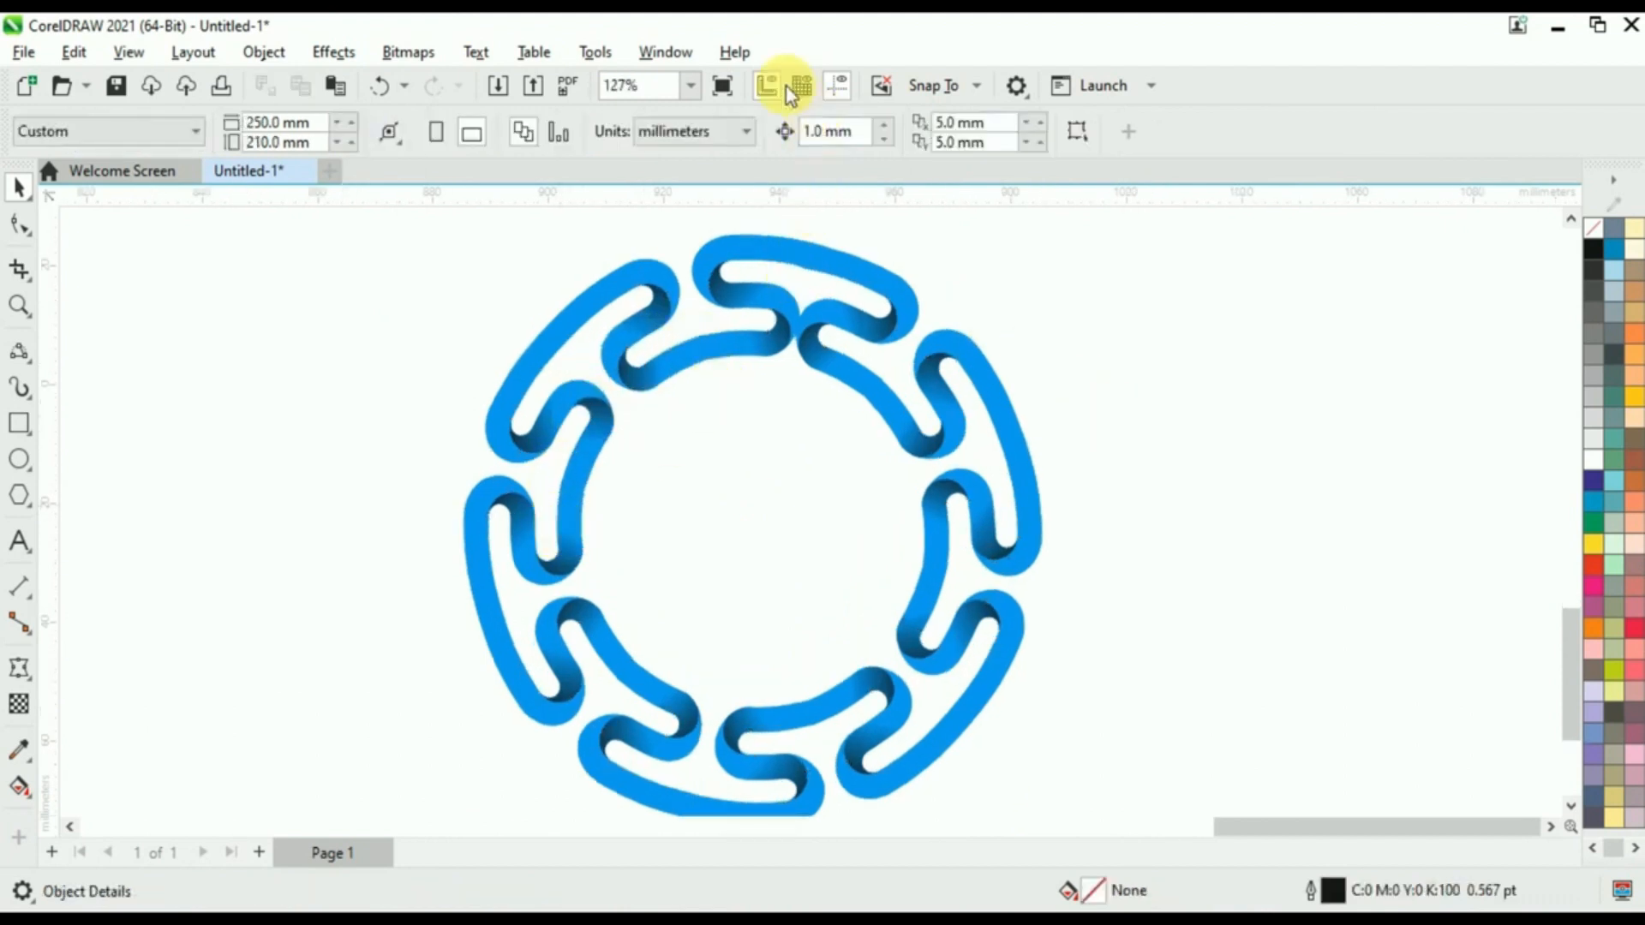
left_click(724, 86)
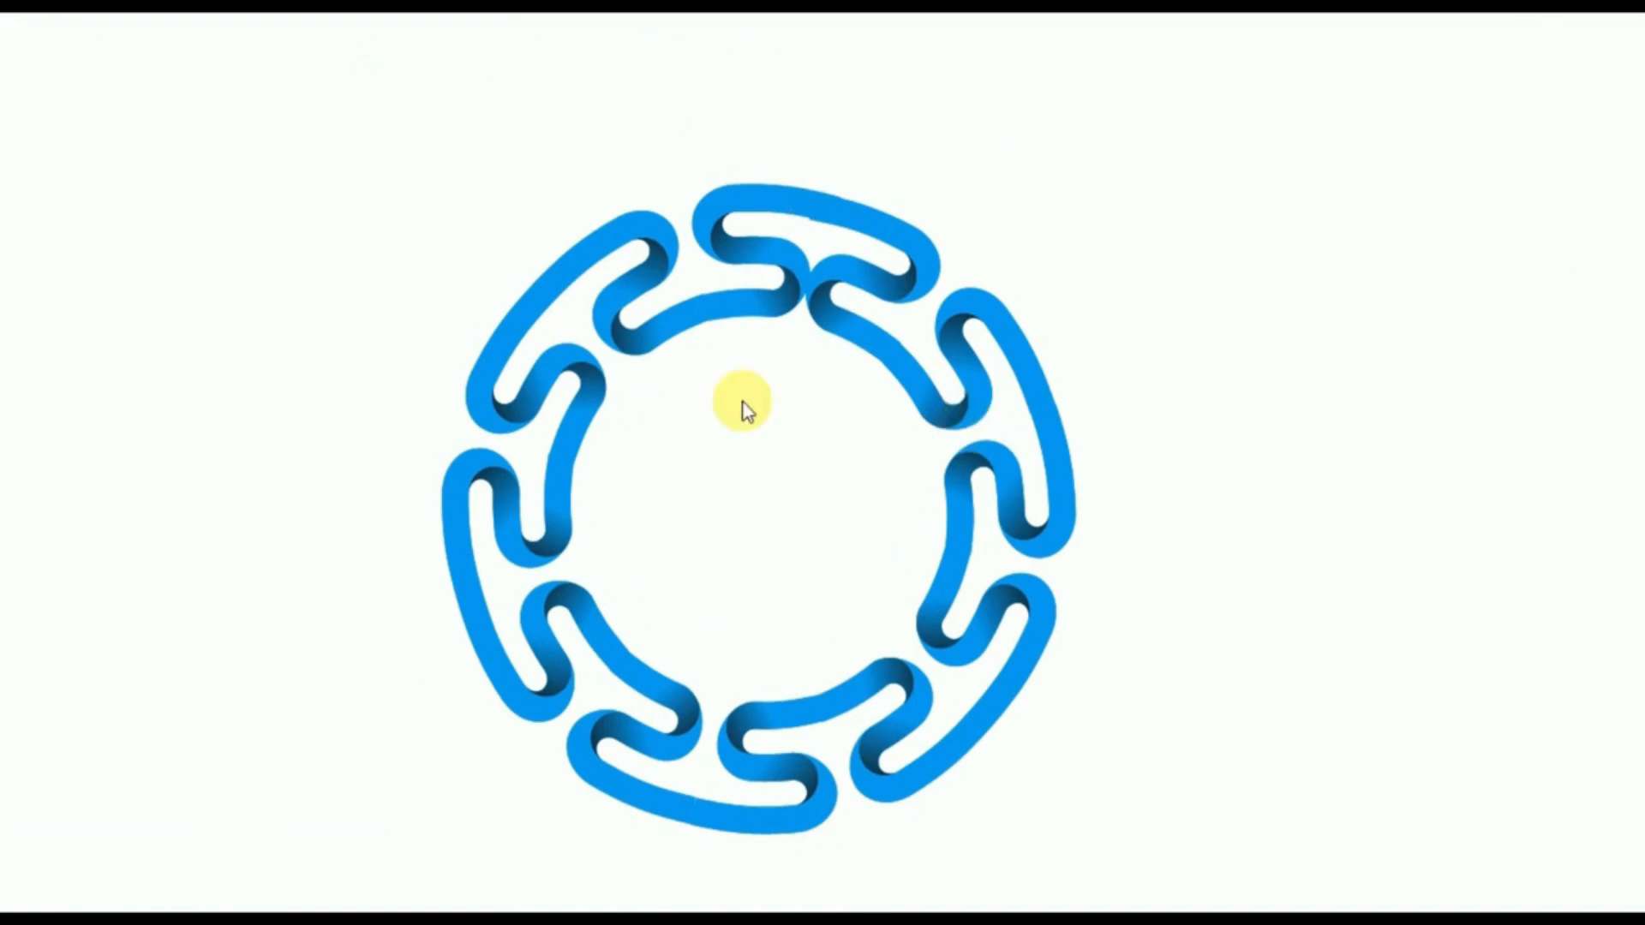